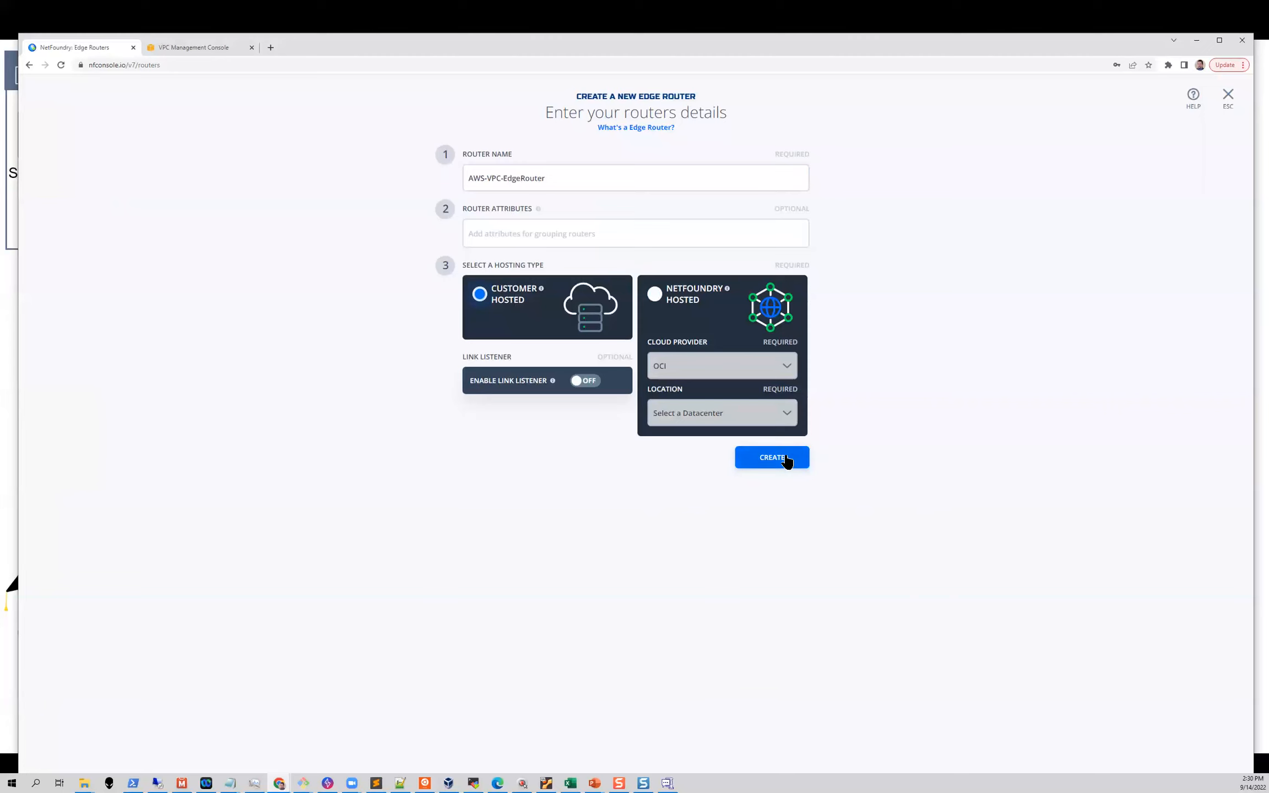
Create the AWS-VPC-EdgeRouter router, copy its registration key into the text editor, and return to the list
left_click(784, 457)
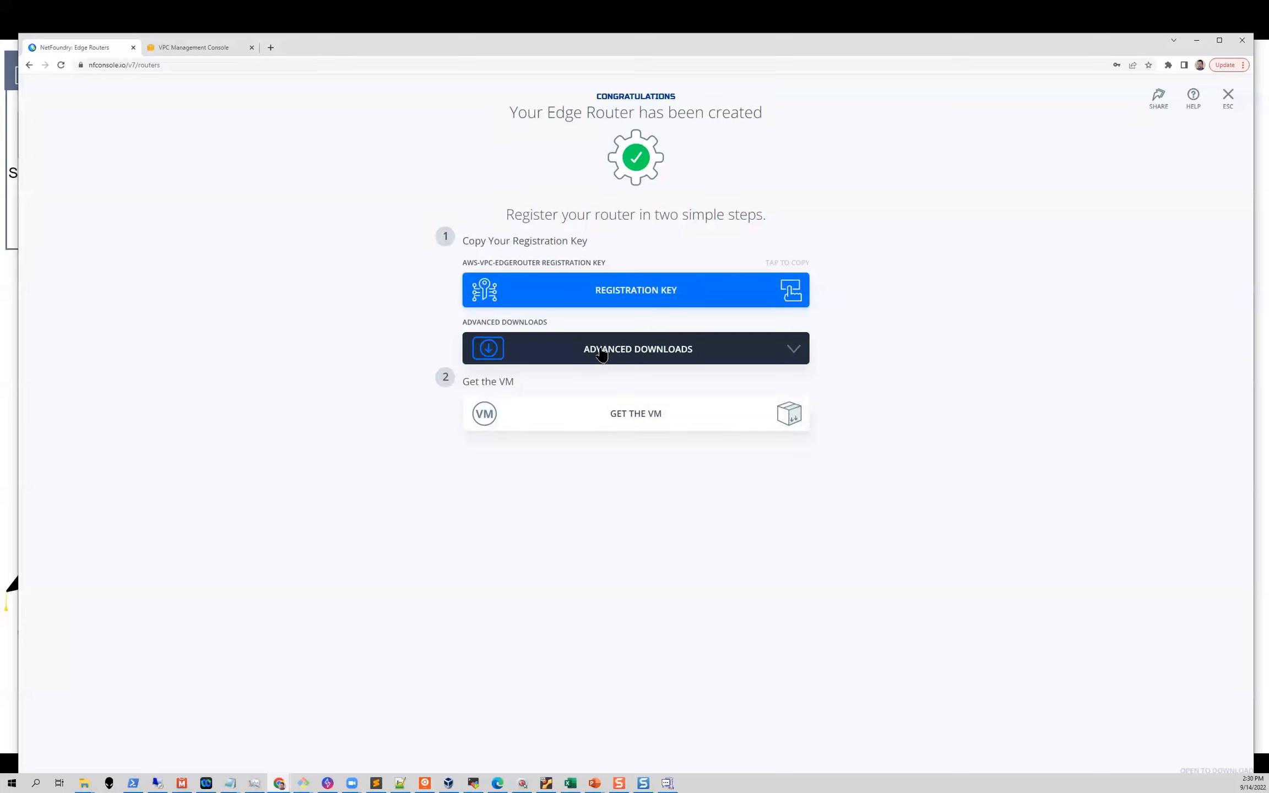
left_click(692, 294)
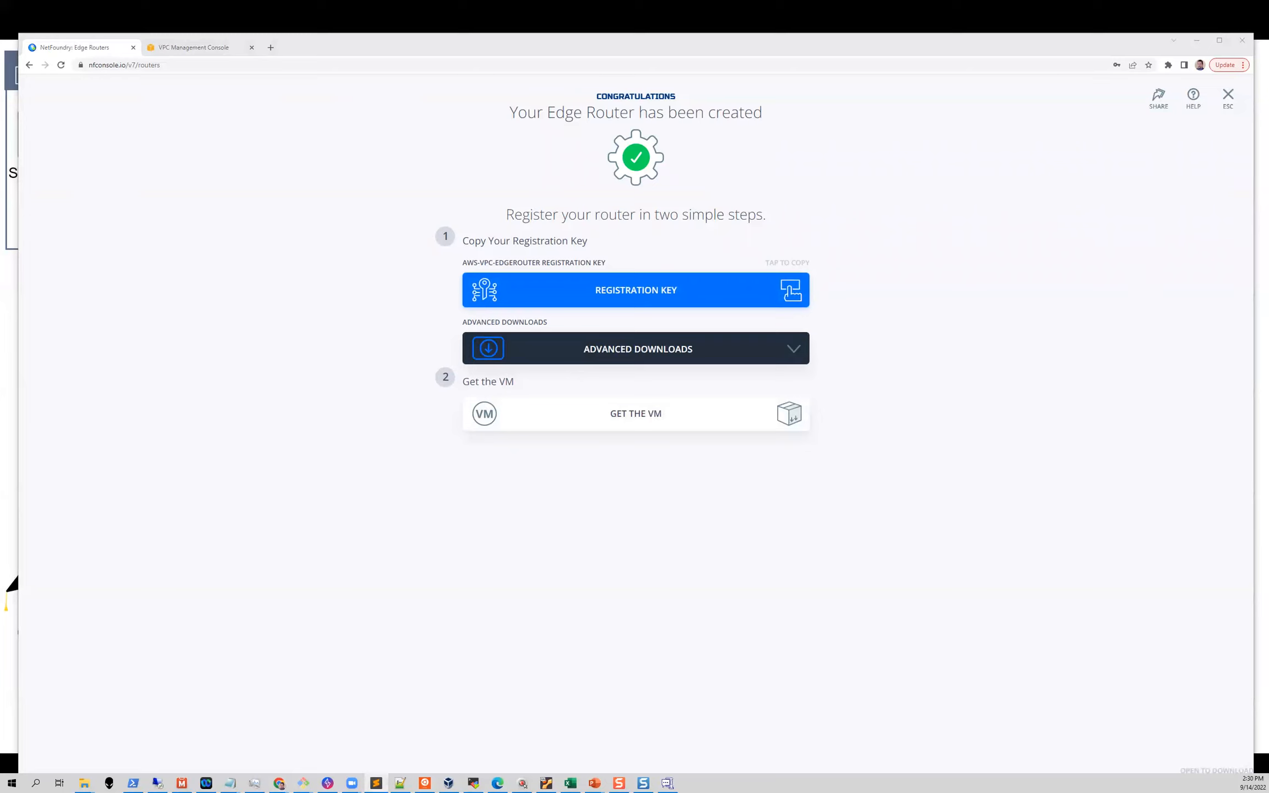
left_click(680, 295)
key("alt+Tab")
left_click(1229, 100)
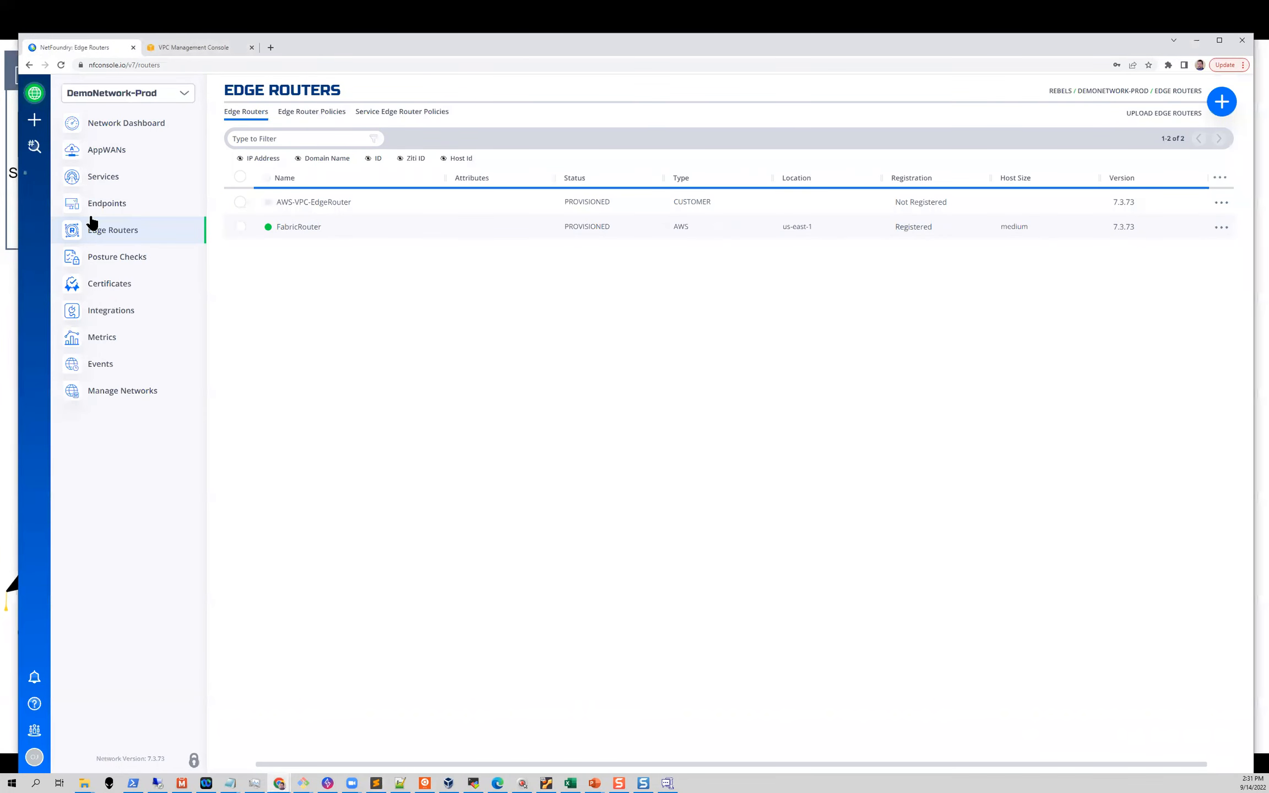
Add a new endpoint named SkipDemo-Rebelsnet from the Endpoints list
left_click(104, 205)
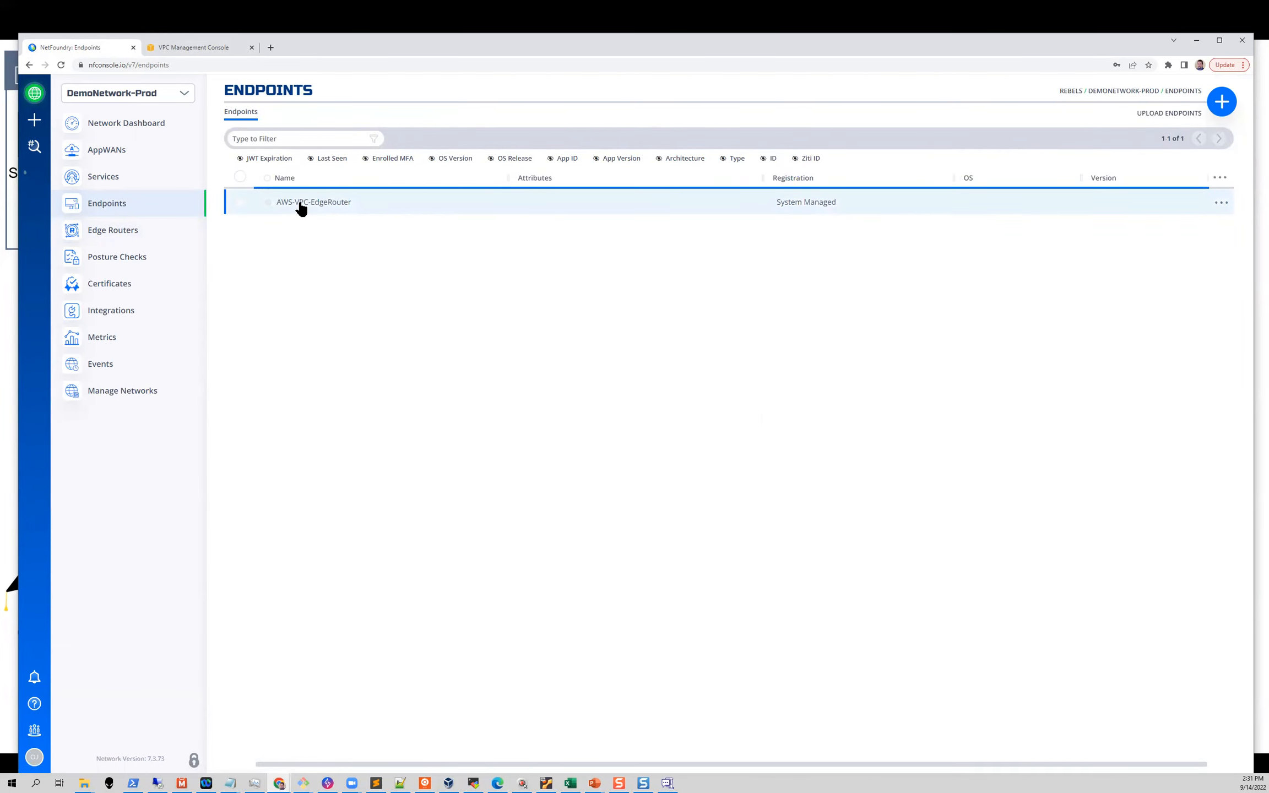
left_click(1221, 104)
type("SkipDemo")
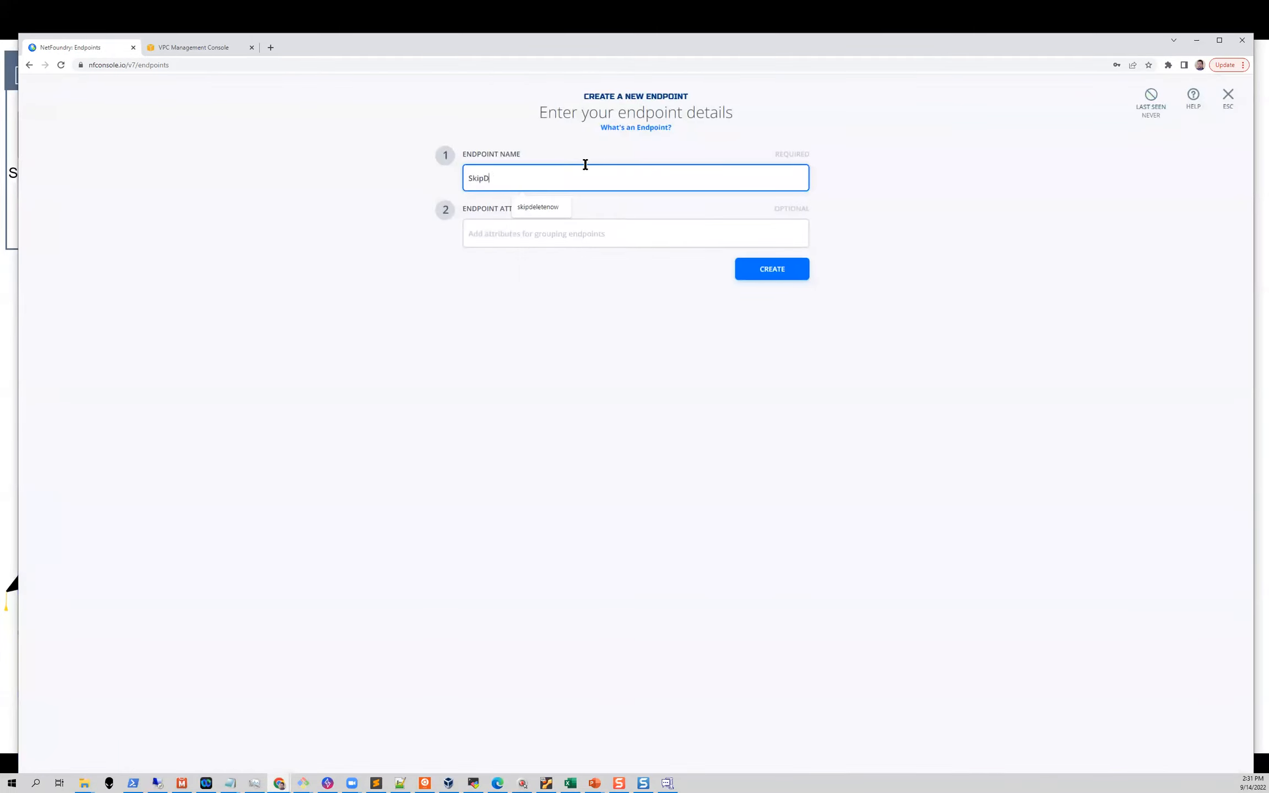
type("-Rebelsnet")
left_click(780, 271)
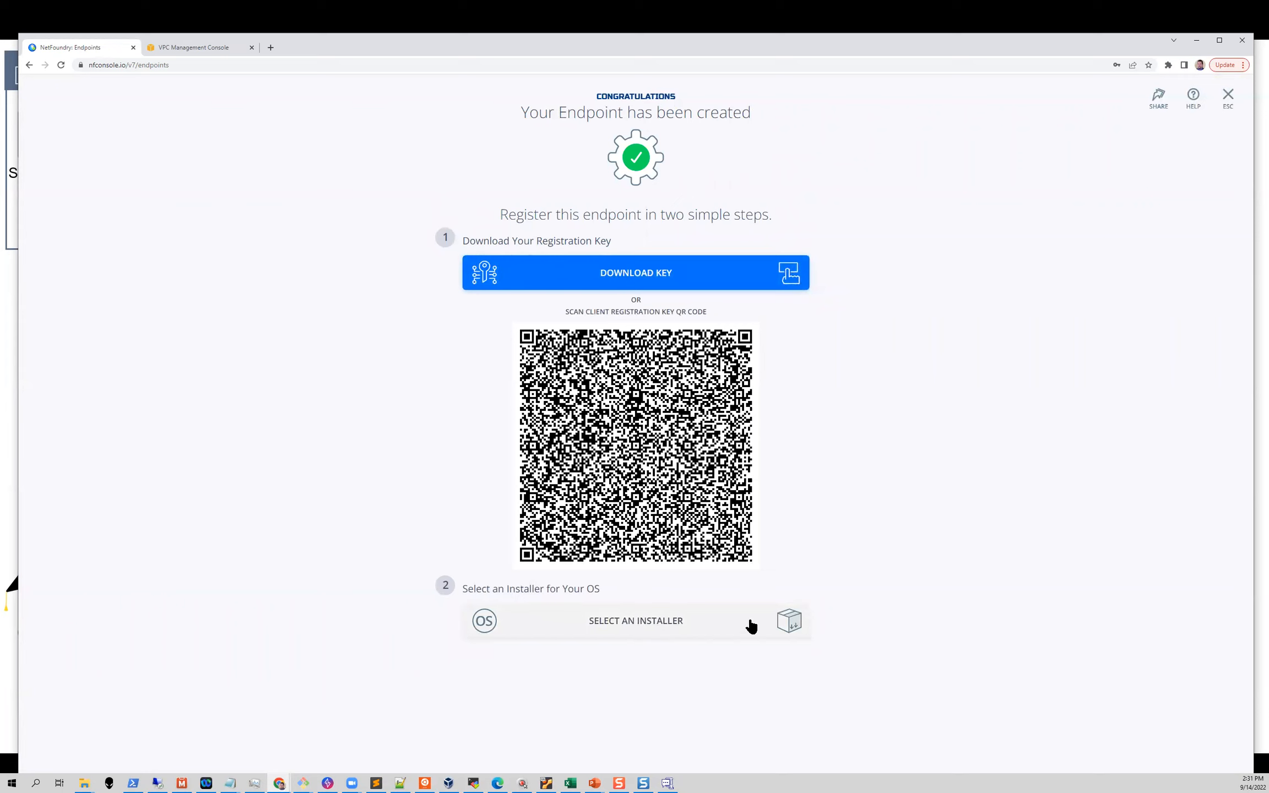
Download SkipDemo-Rebelsnet.jwt and add it in Ziti Desktop Edge from the General 2022 folder
left_click(666, 274)
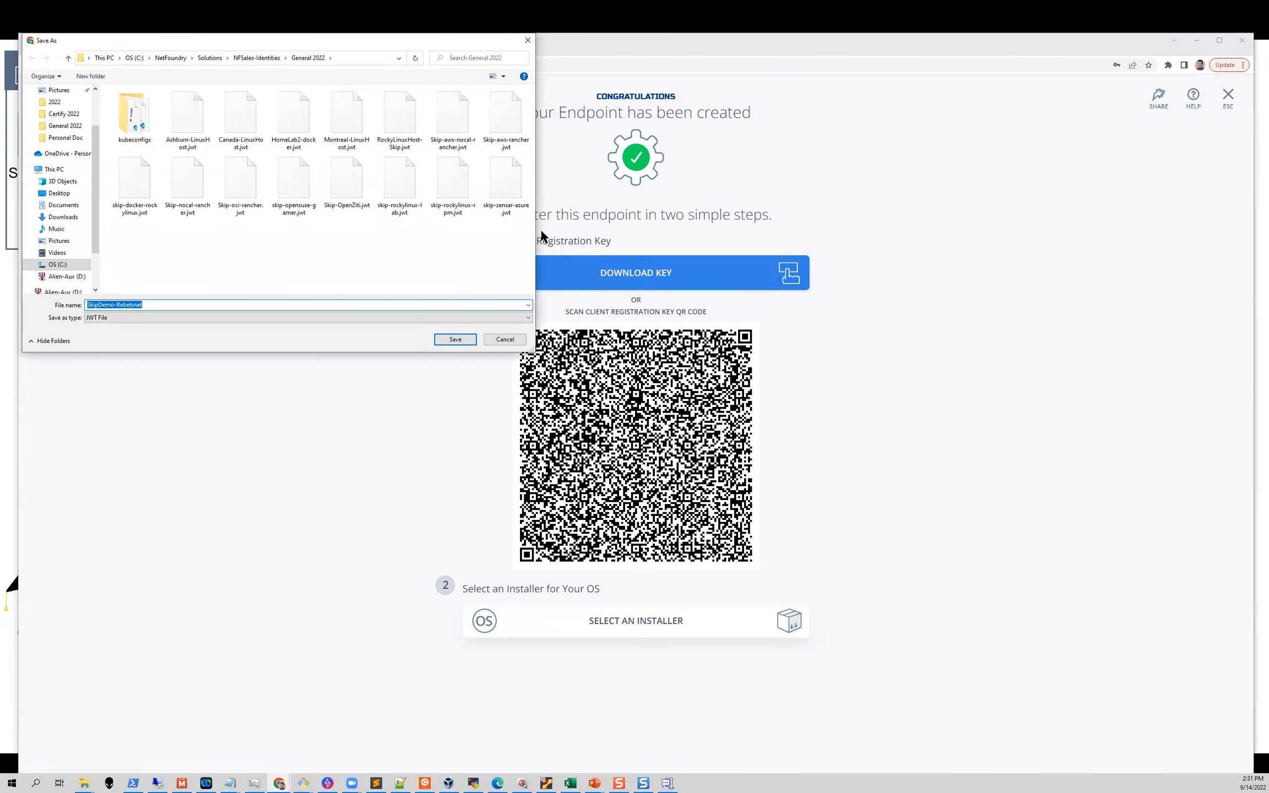
left_click(454, 338)
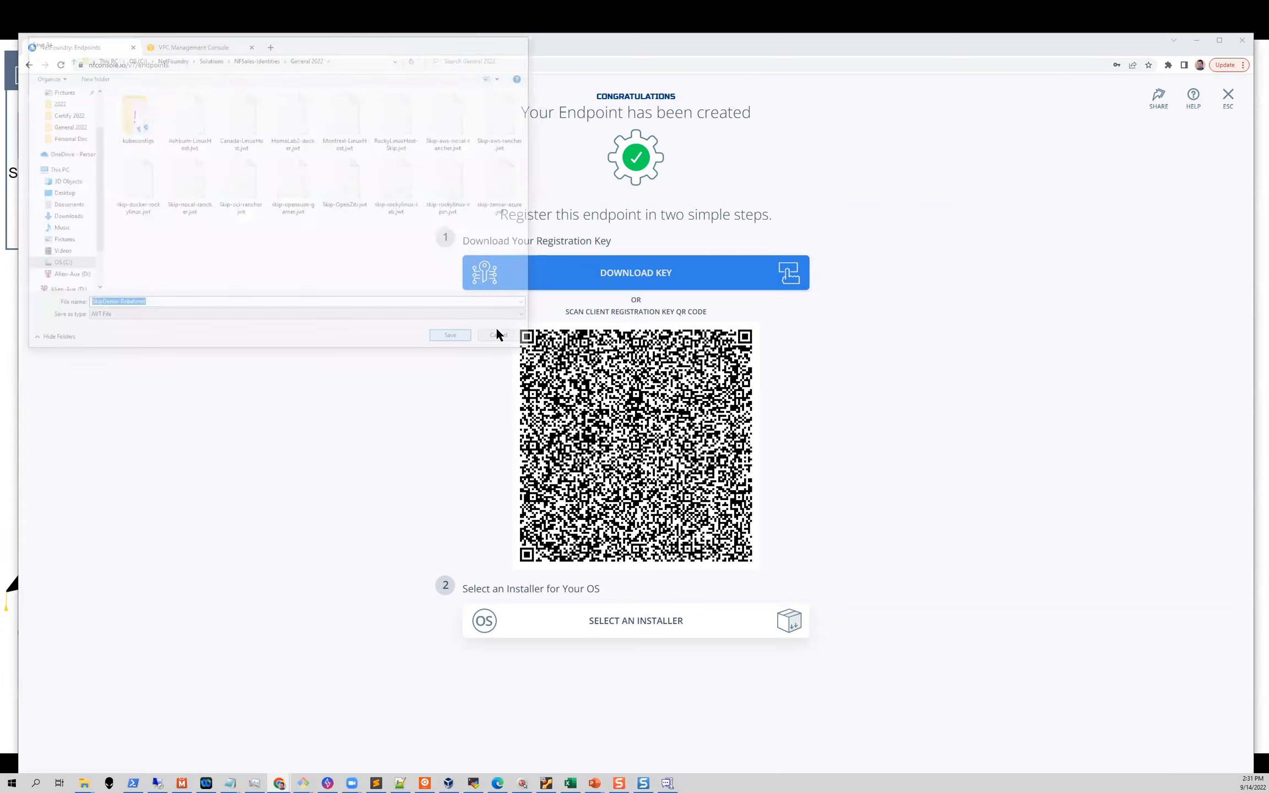
left_click(327, 782)
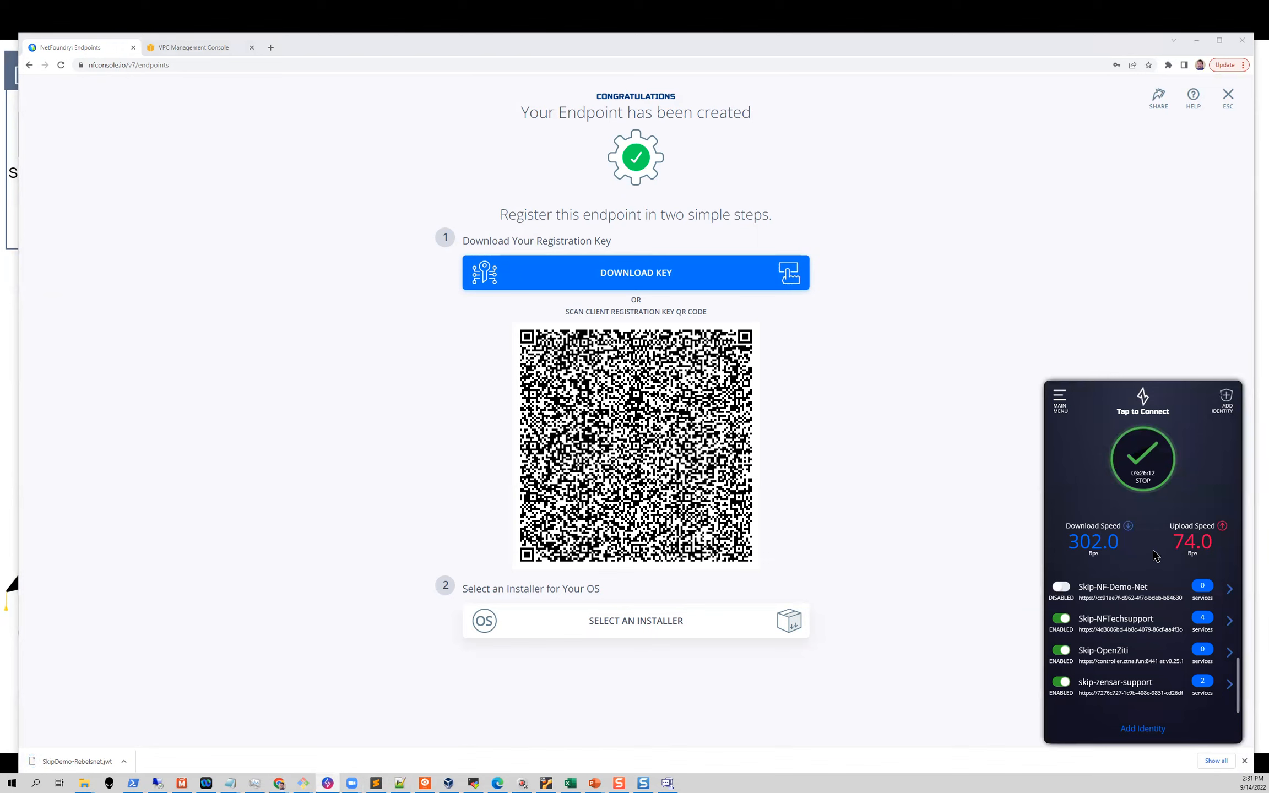
left_click(1166, 733)
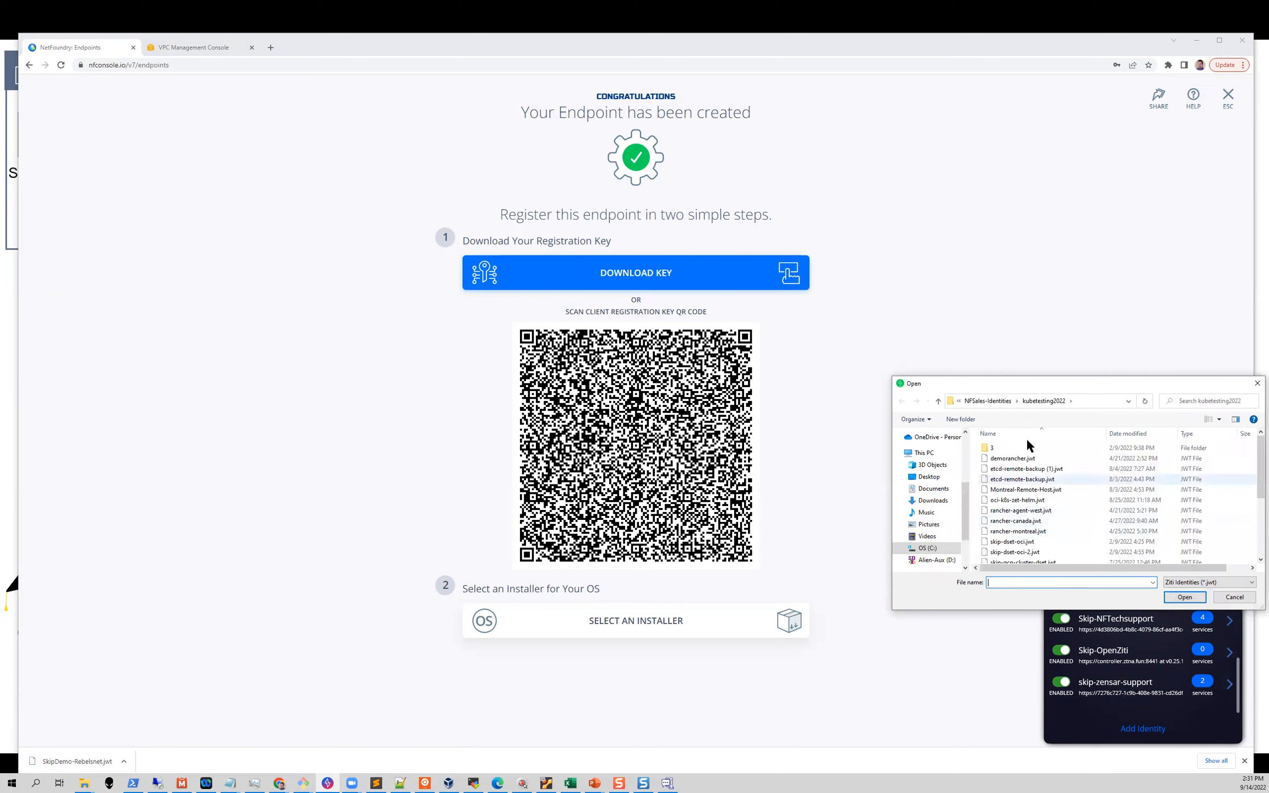
left_click(991, 400)
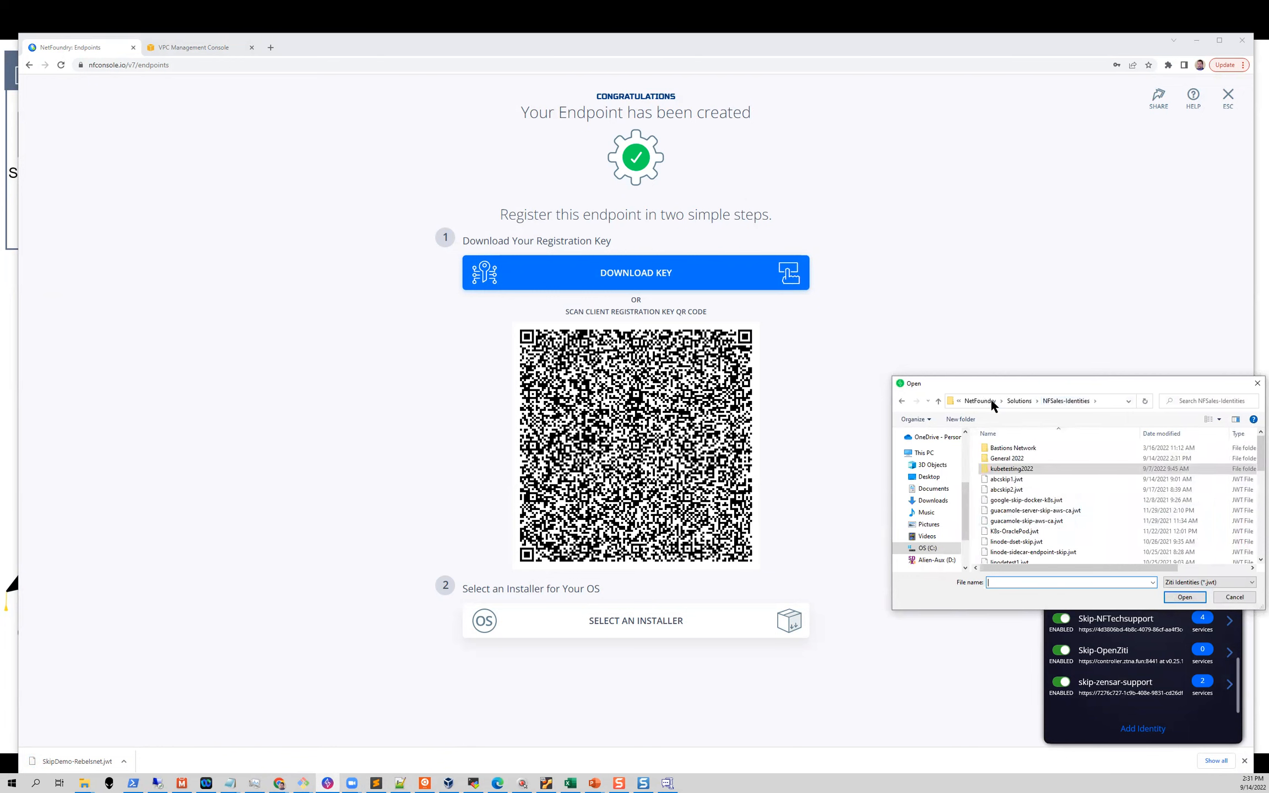
double_click(1014, 457)
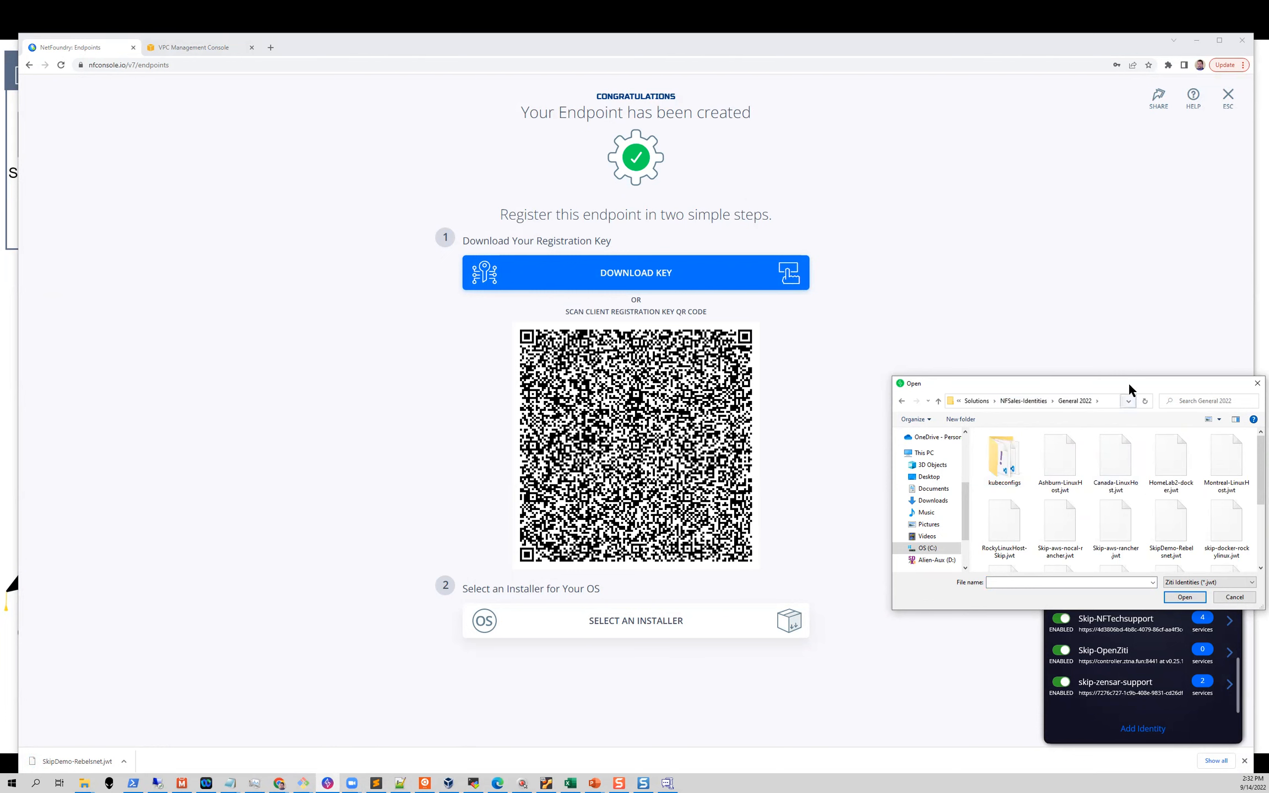
left_click_drag(1123, 378, 1042, 318)
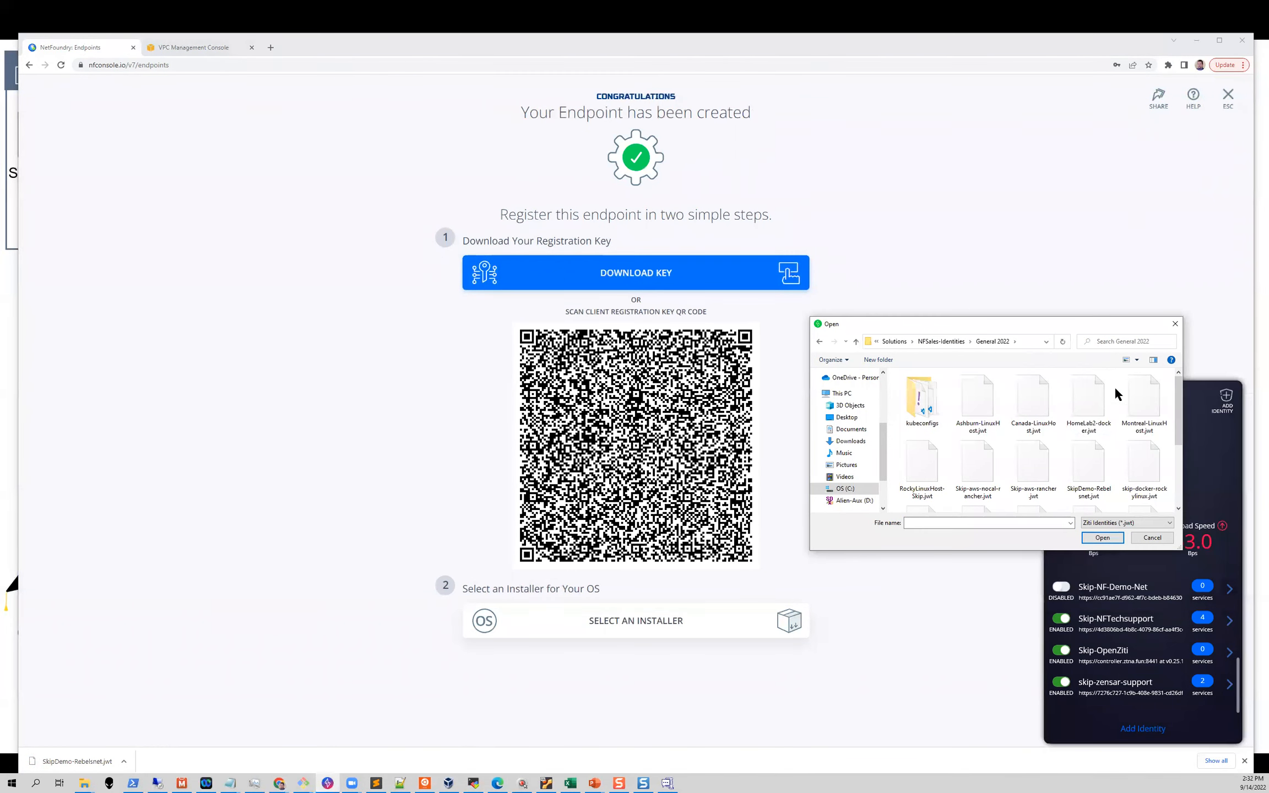
left_click(1089, 496)
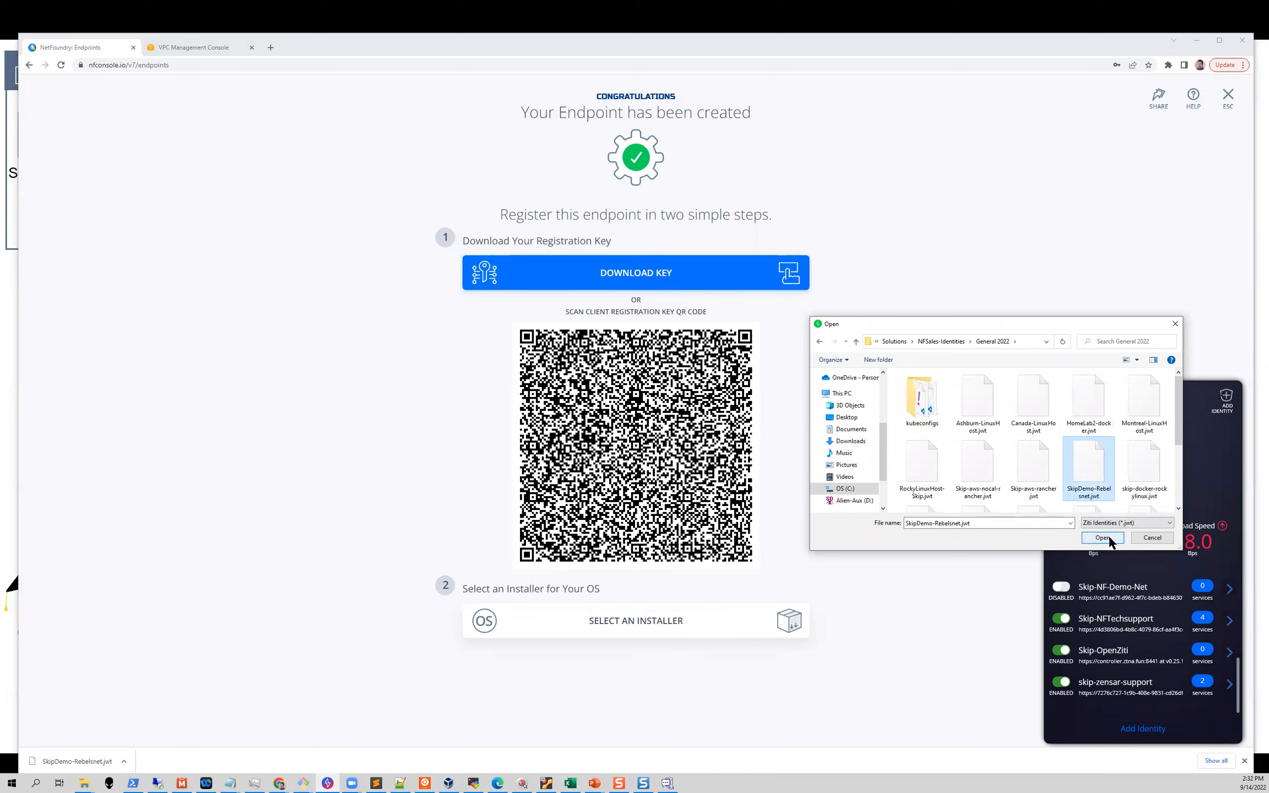
left_click(1109, 537)
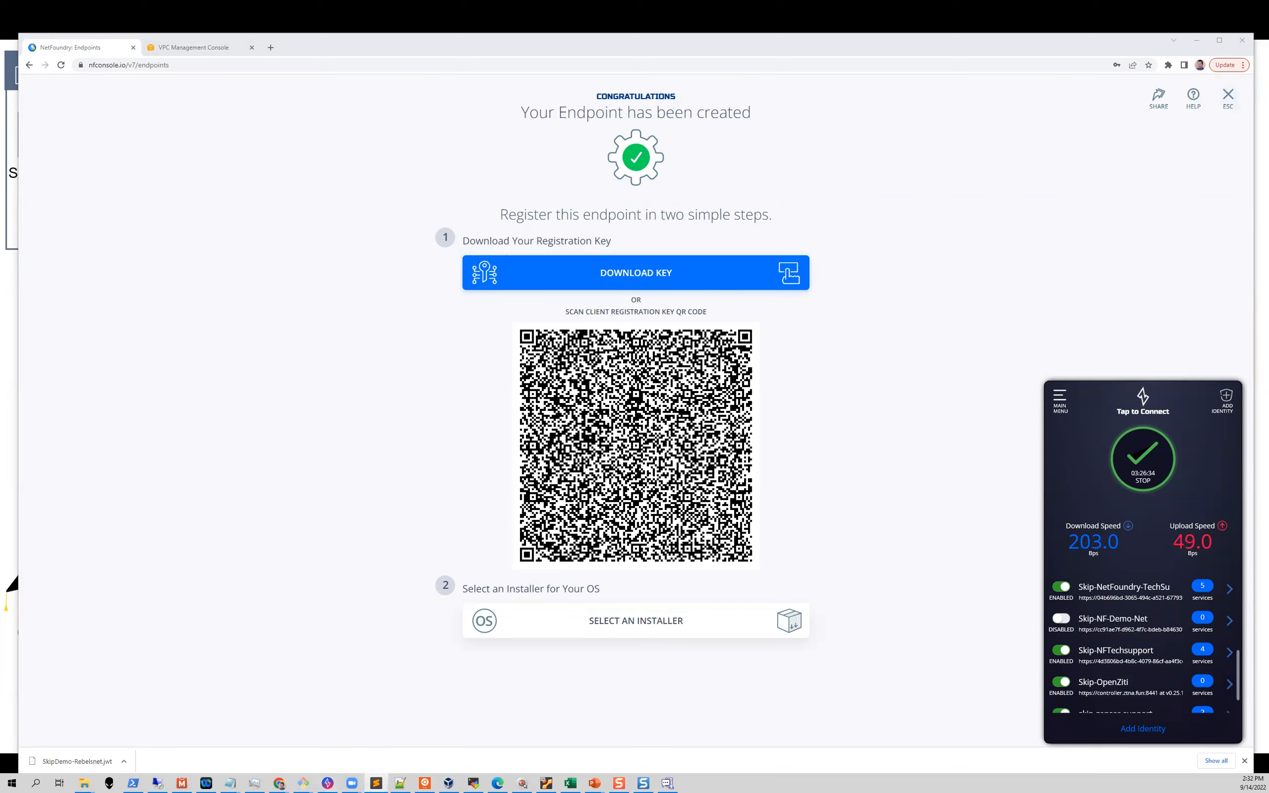
left_click(1228, 95)
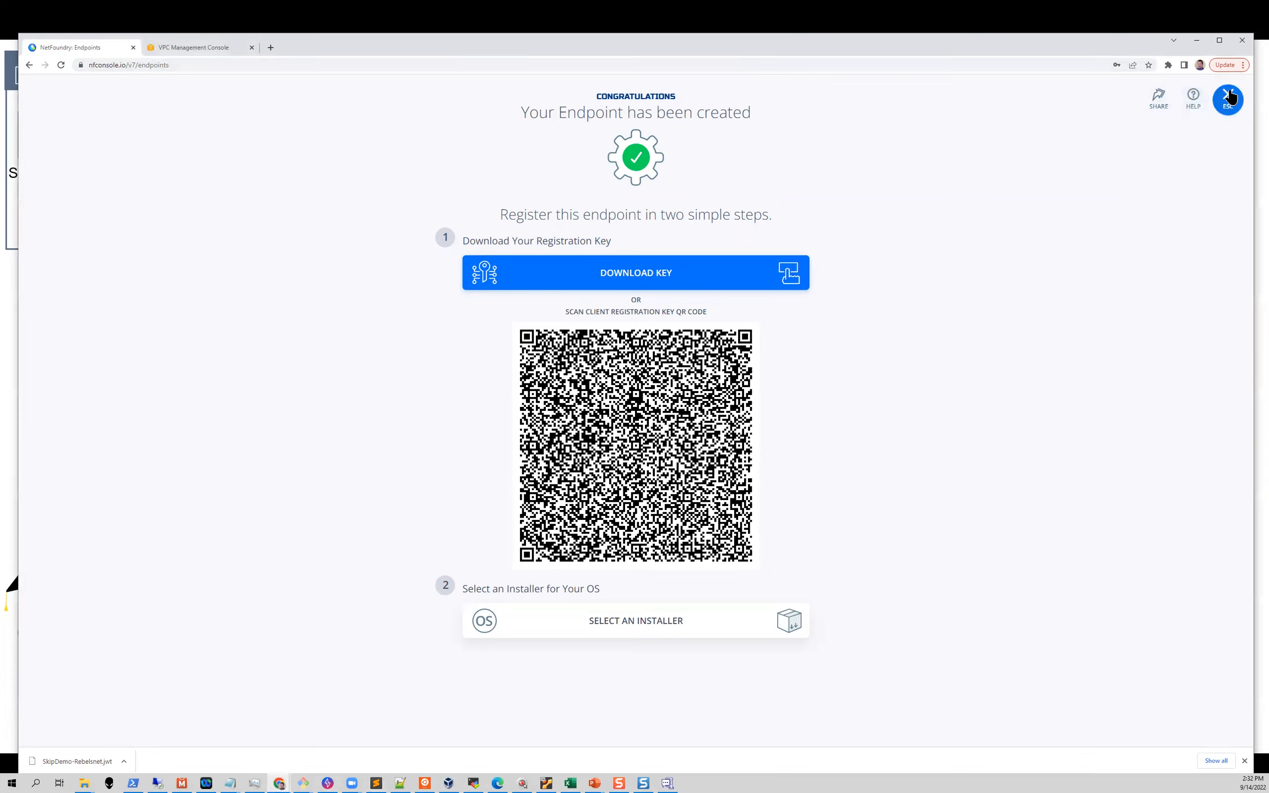
Start an EC2 instance launch and name the instance DemoEdgeRouter-Skip
left_click(206, 47)
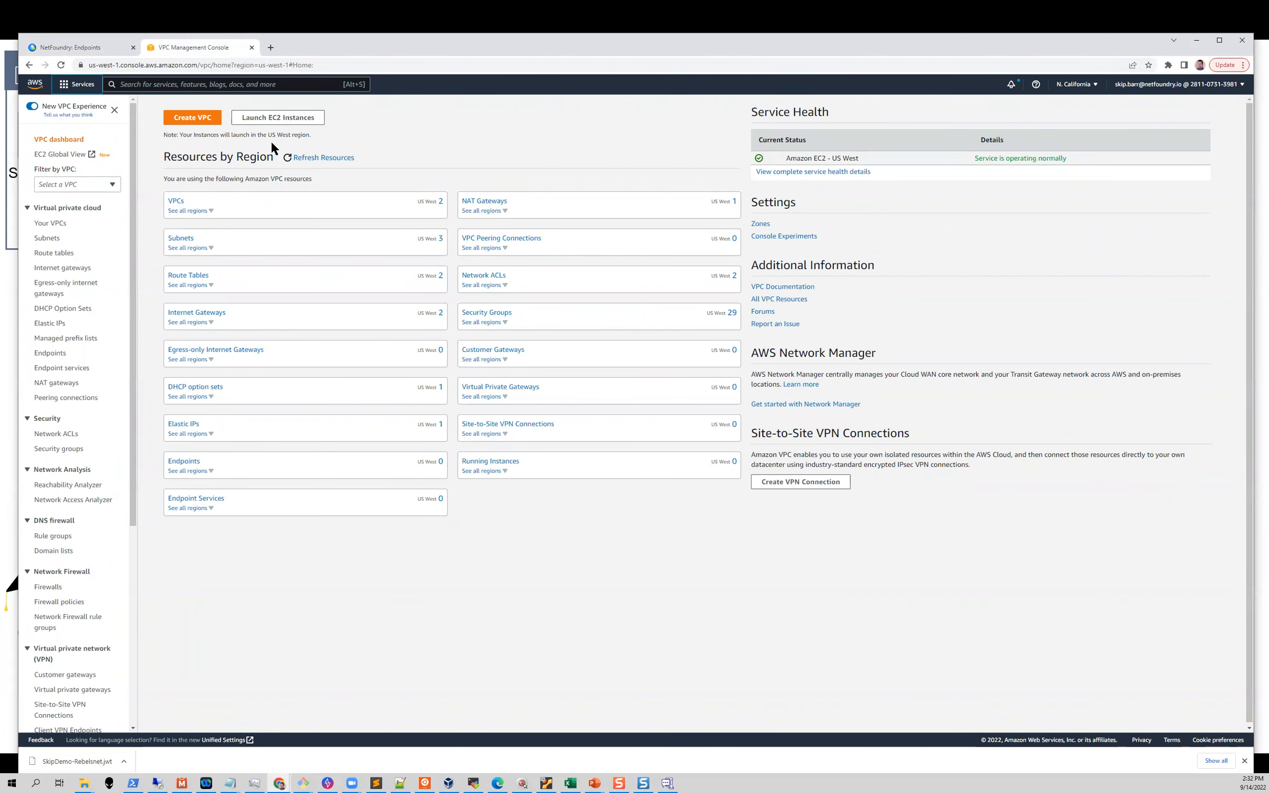
left_click(73, 83)
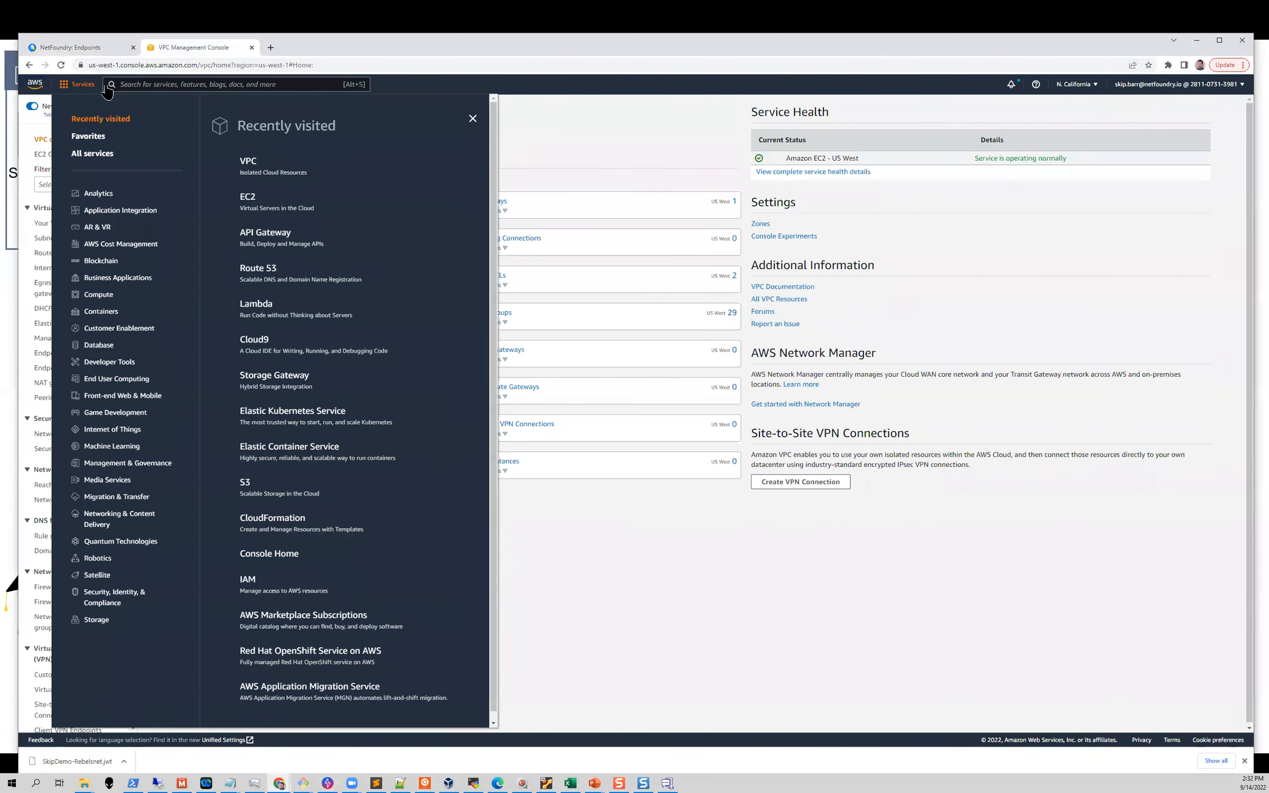
left_click(244, 196)
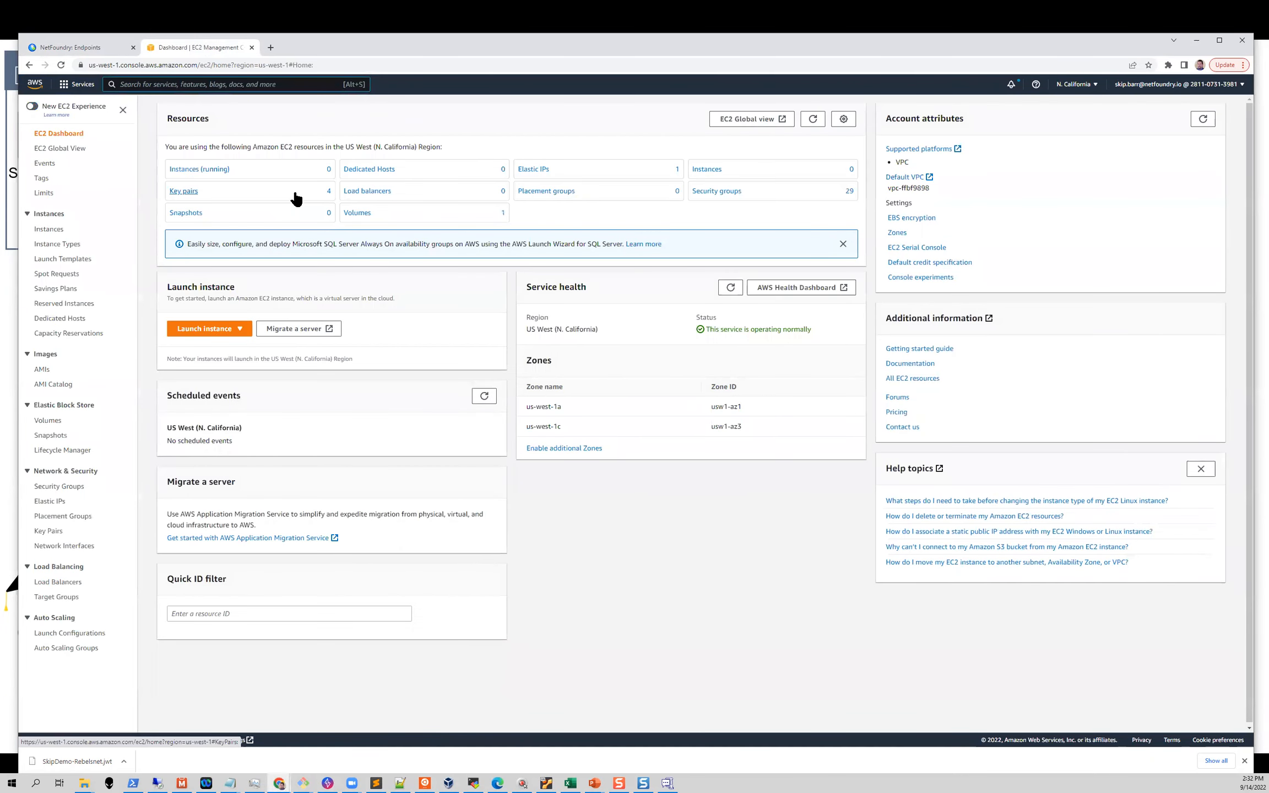
left_click(226, 329)
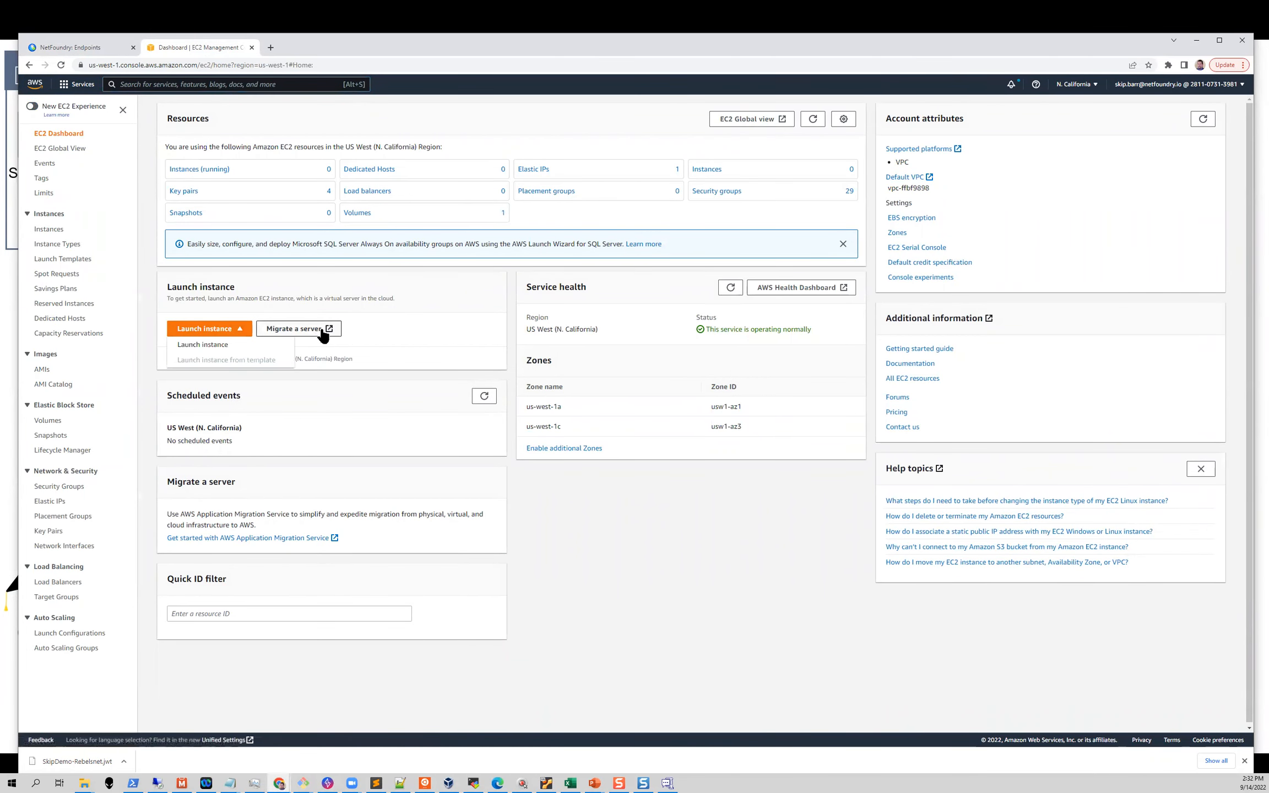
left_click(215, 343)
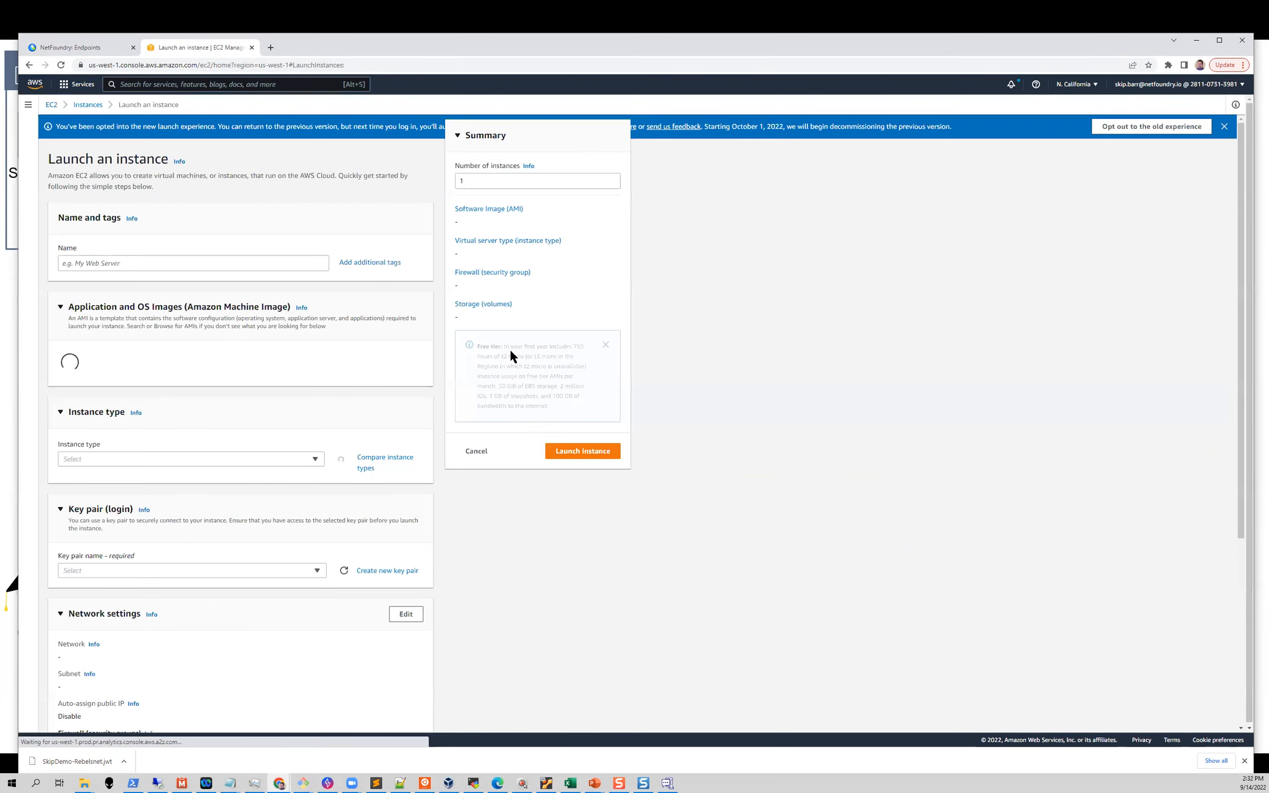
left_click(126, 267)
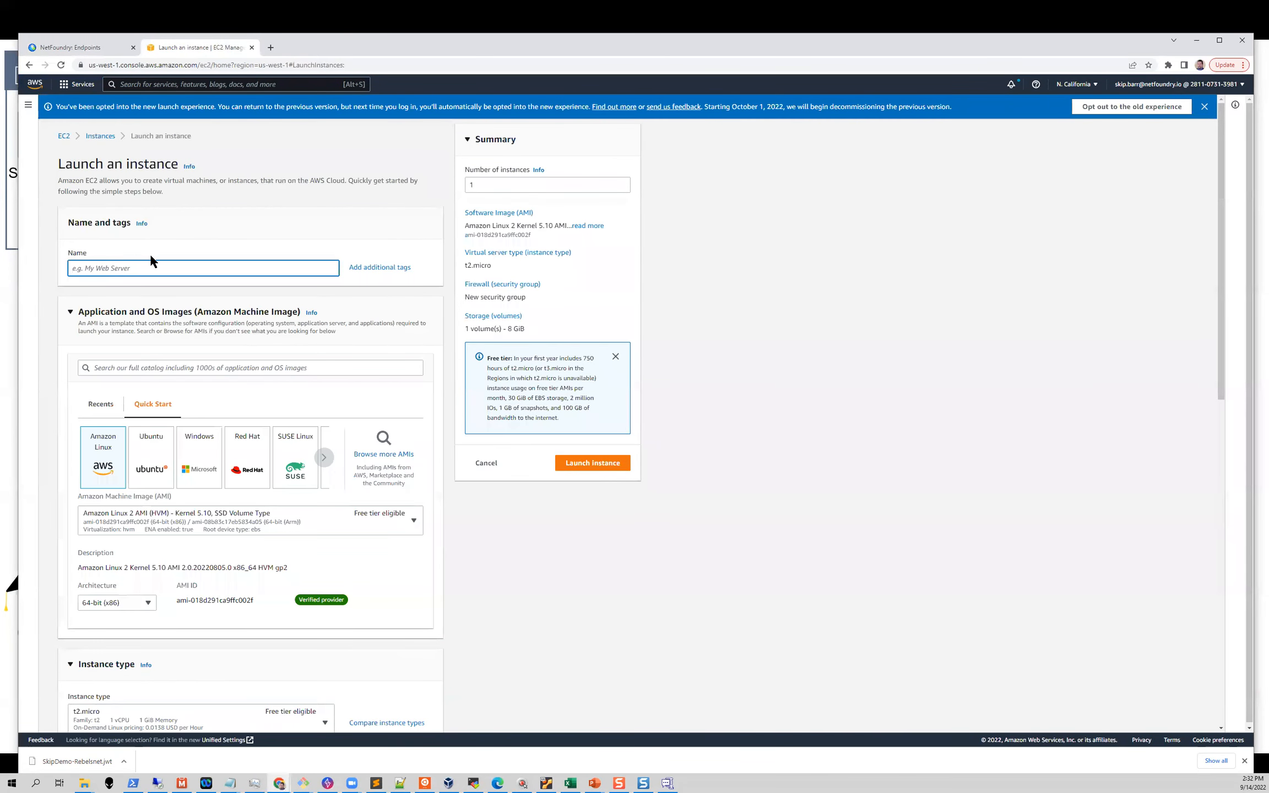
type("DemoEdgeRouter-Skip")
left_click(179, 367)
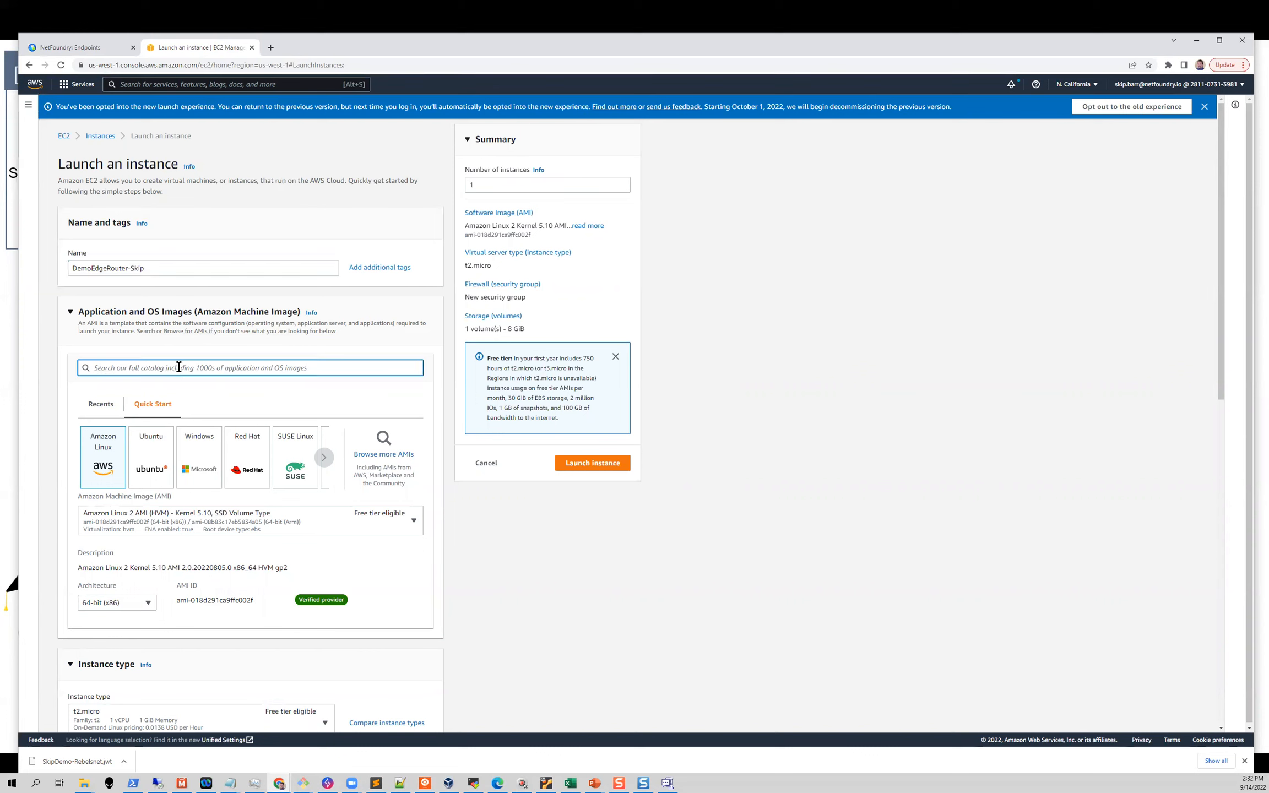
Search AMIs for netfoundry and select the NetFoundry Edge Router Marketplace image
type("netfoundry")
key("Return")
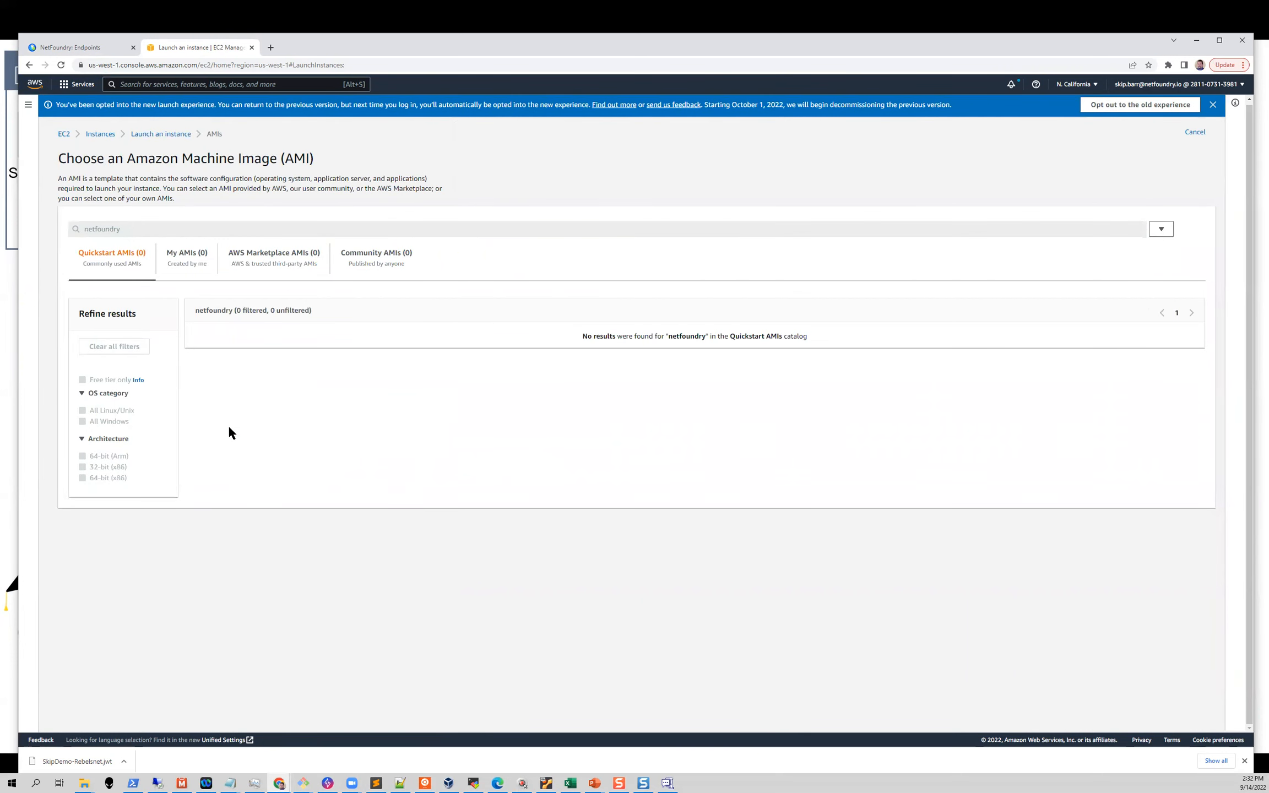
left_click(268, 258)
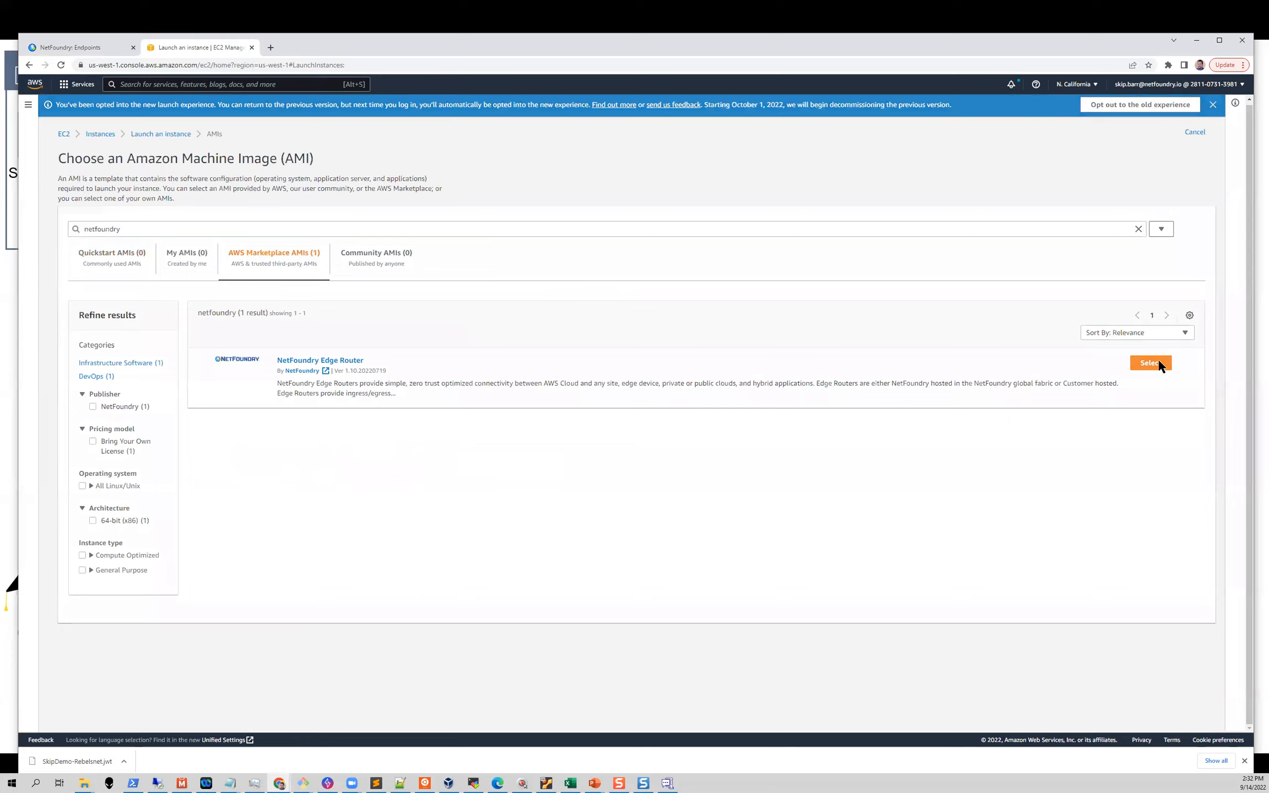
left_click(1150, 362)
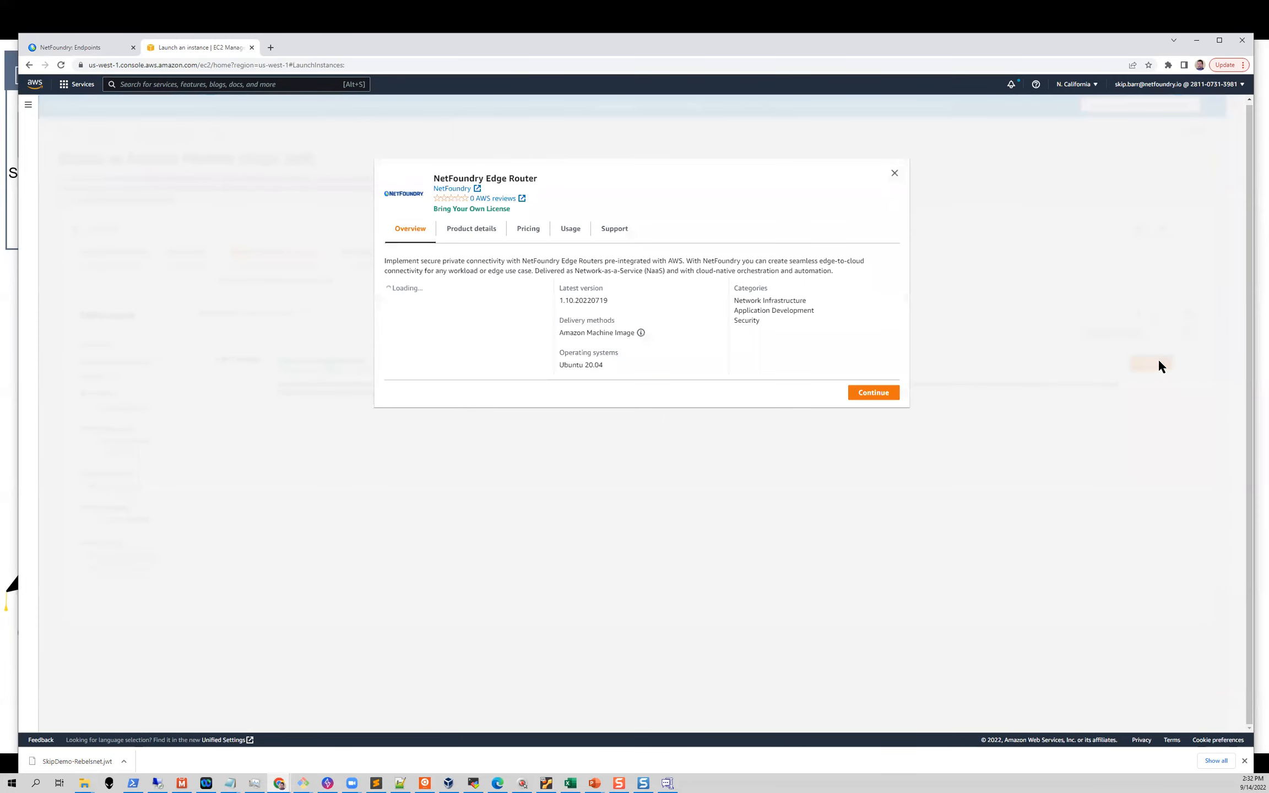
left_click(872, 392)
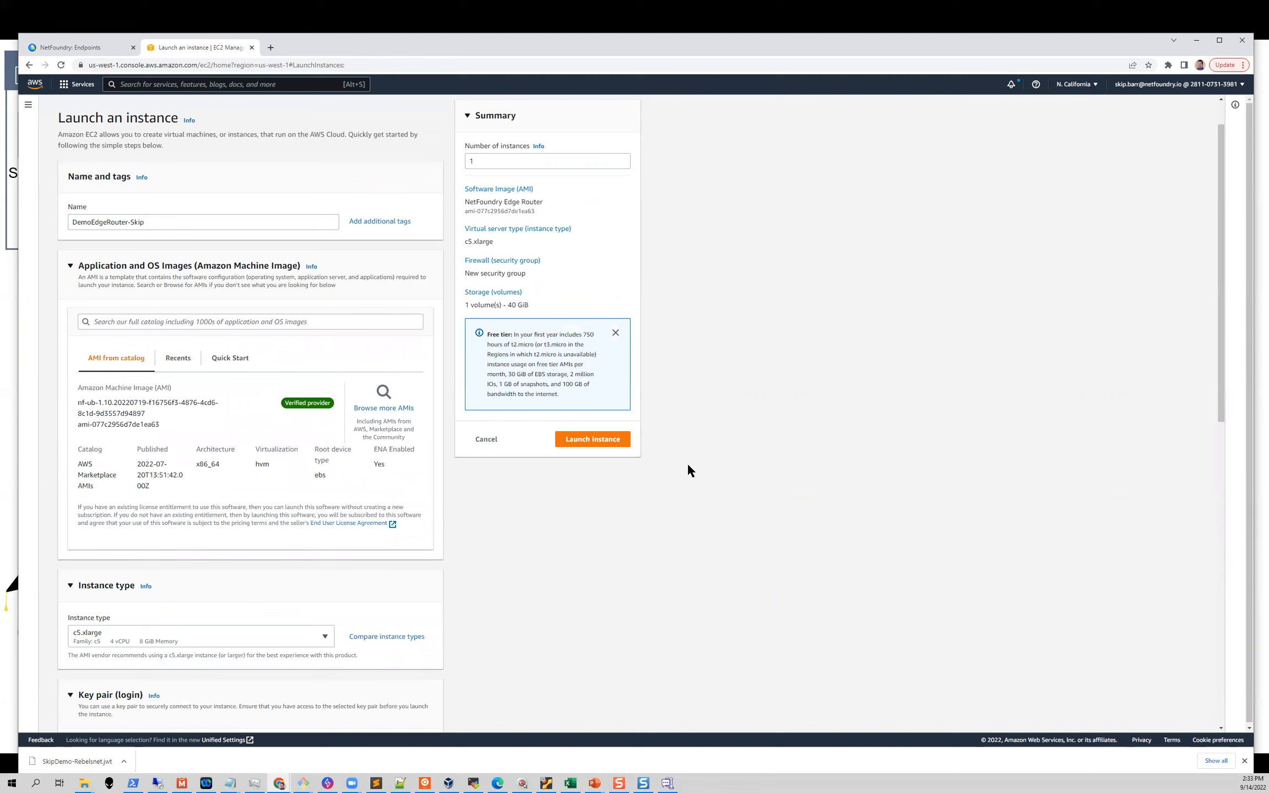
Choose t3.medium as the instance type and the existing OpenSSH key pair for login
scroll(679, 480, "down", 1)
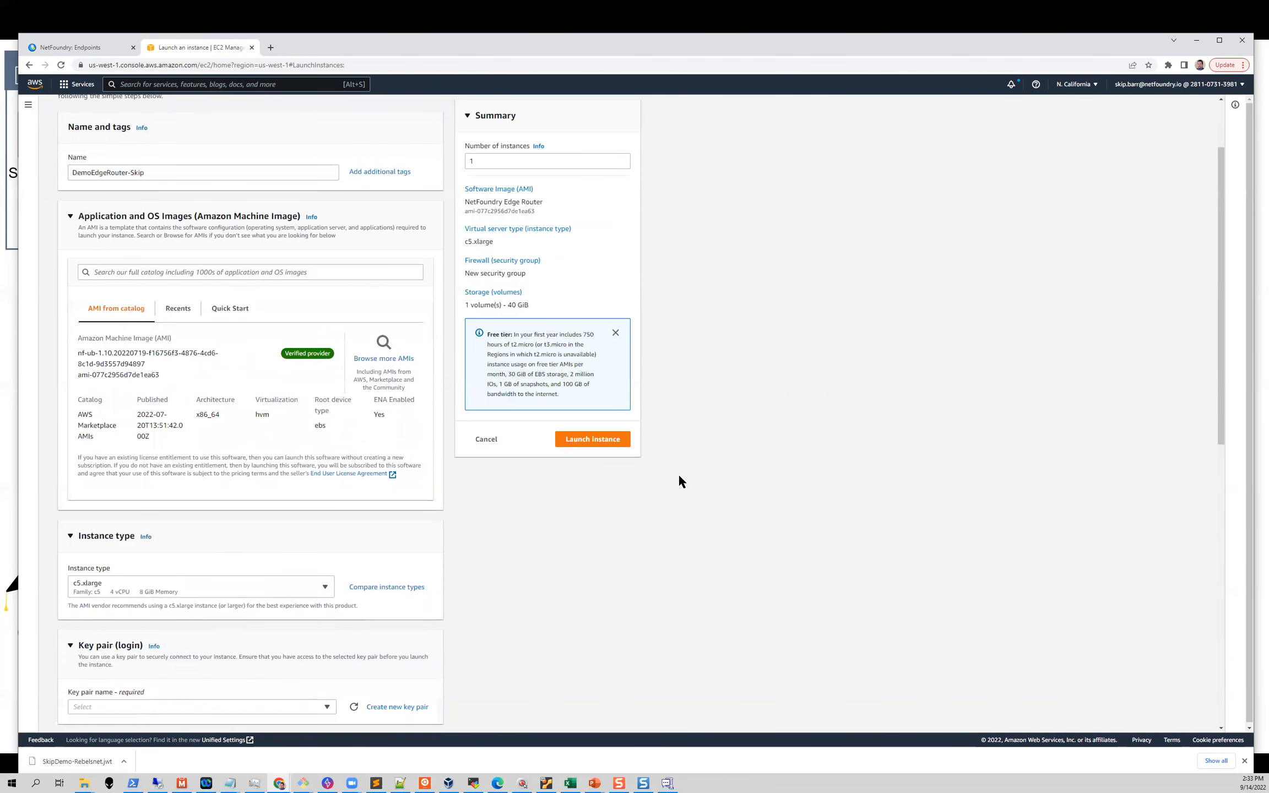
scroll(679, 476, "down", 3)
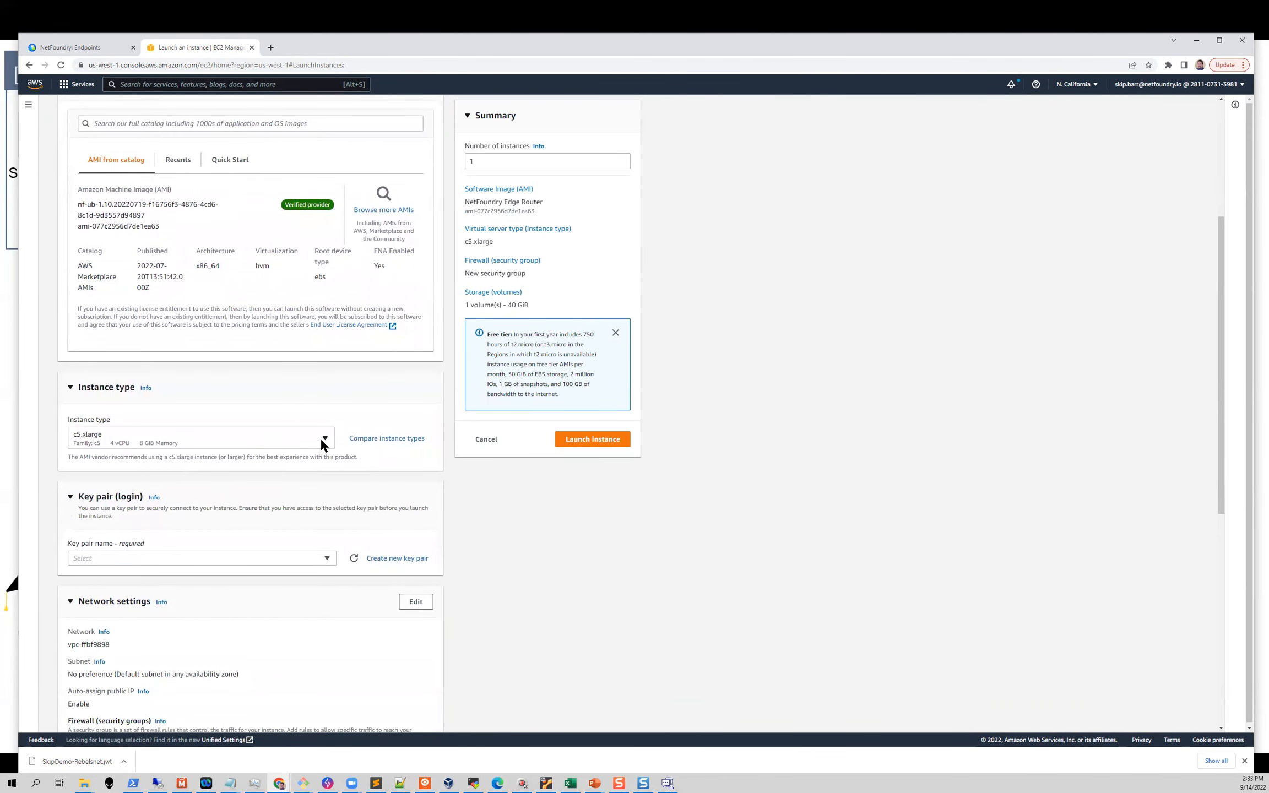
left_click(323, 438)
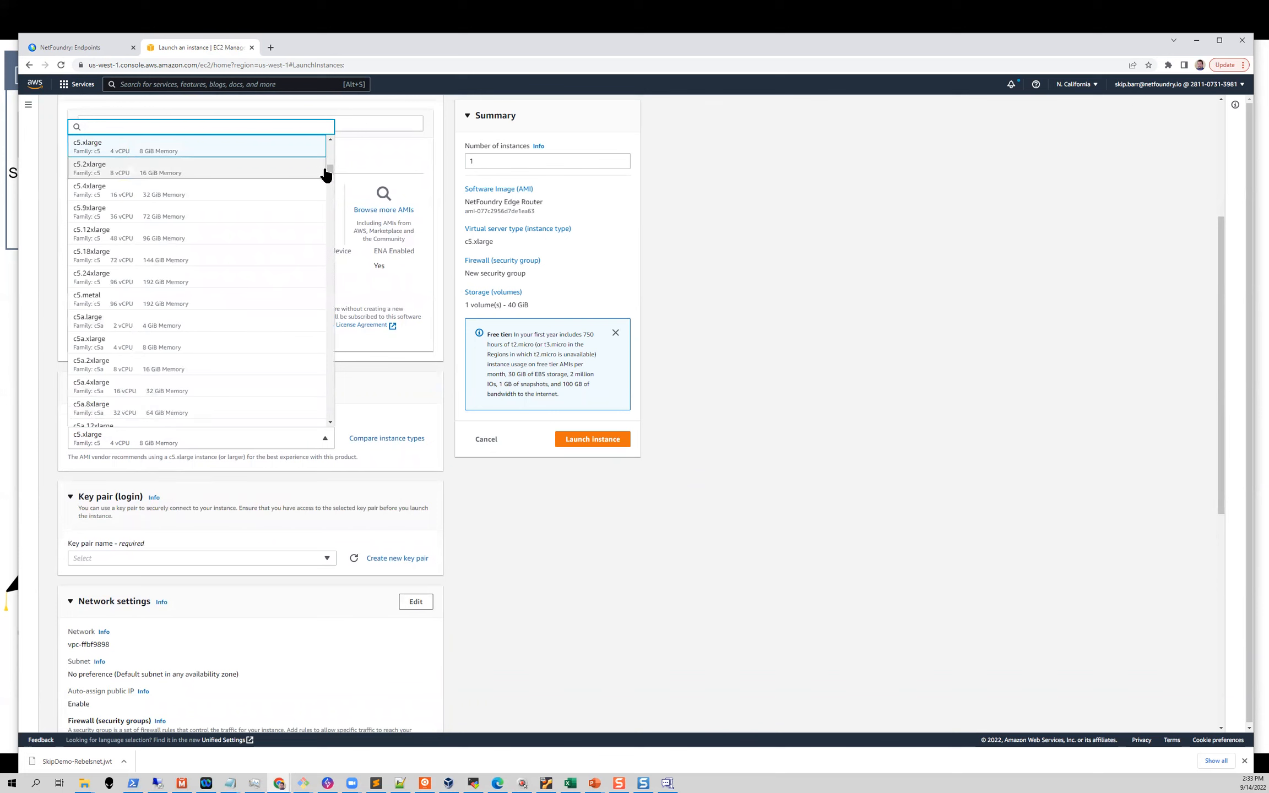
scroll(329, 168, "up", 3)
scroll(330, 165, "up", 3)
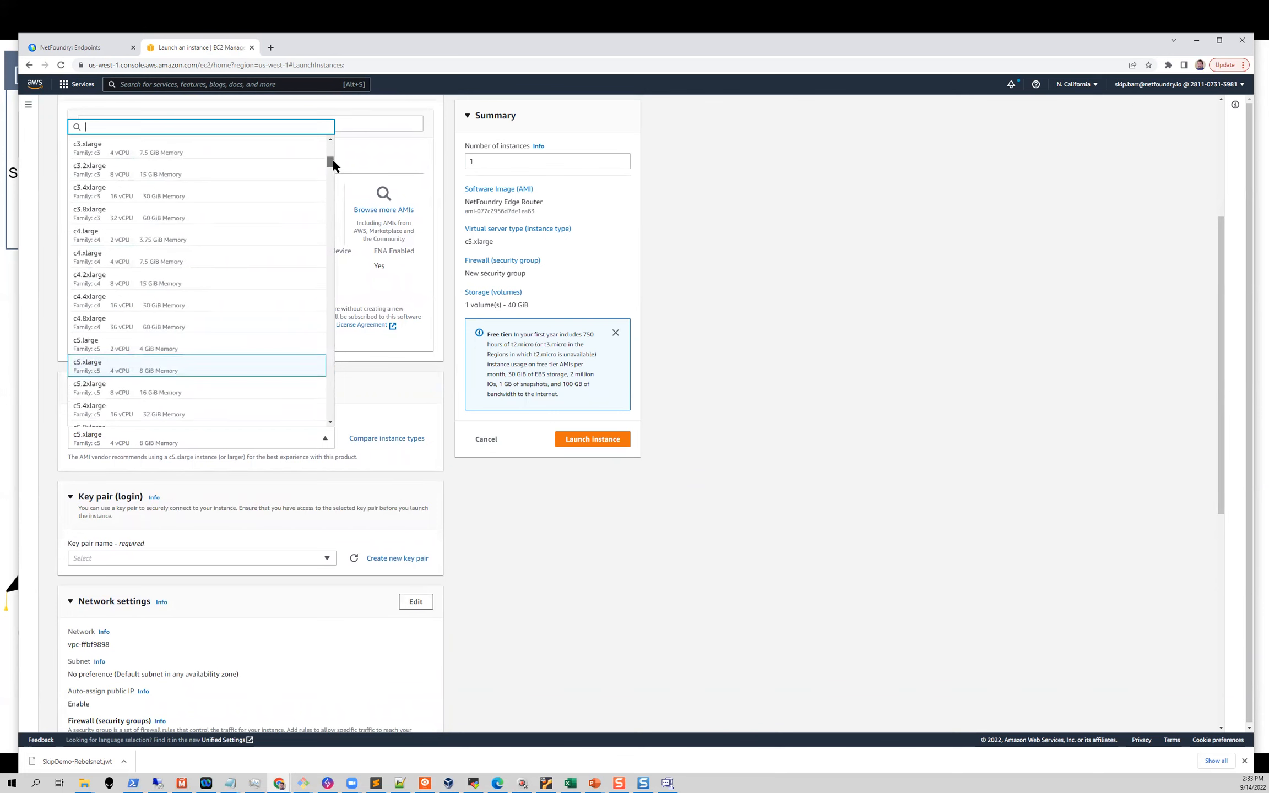
scroll(334, 155, "up", 3)
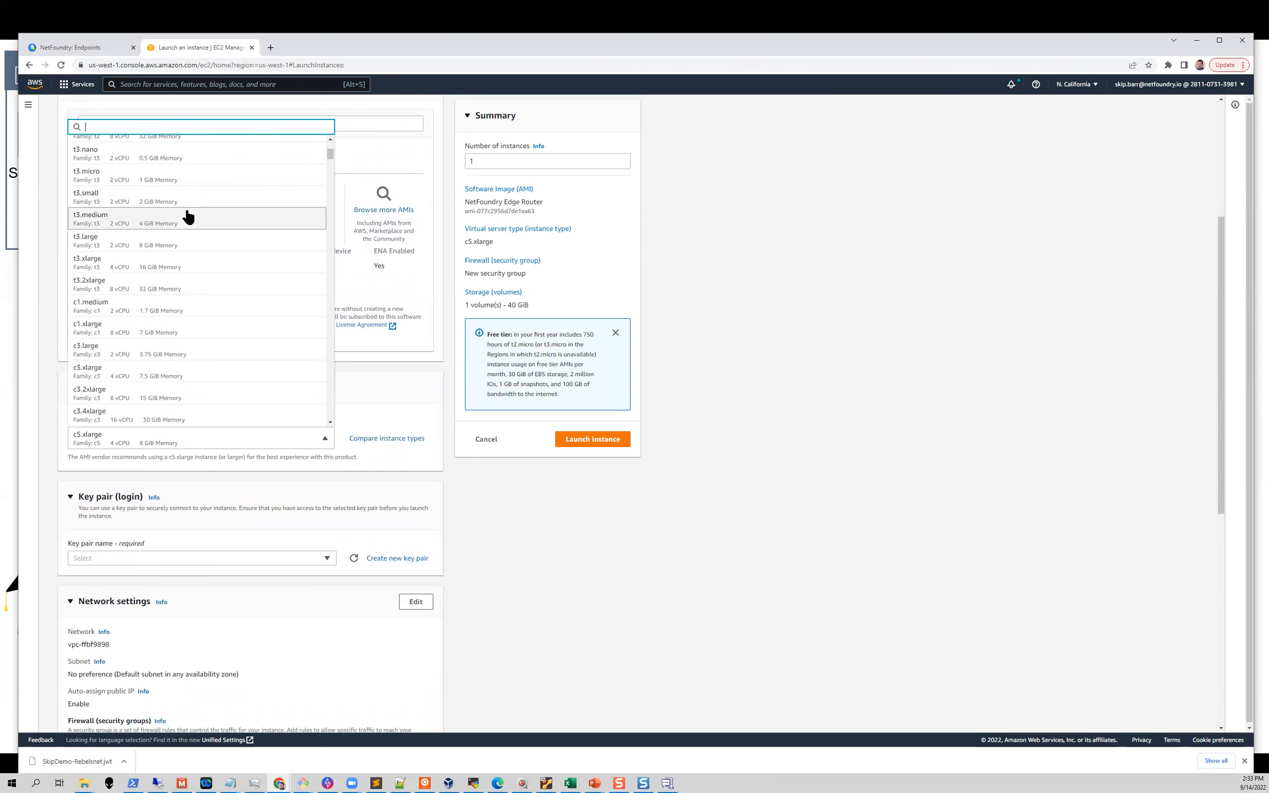
left_click(176, 225)
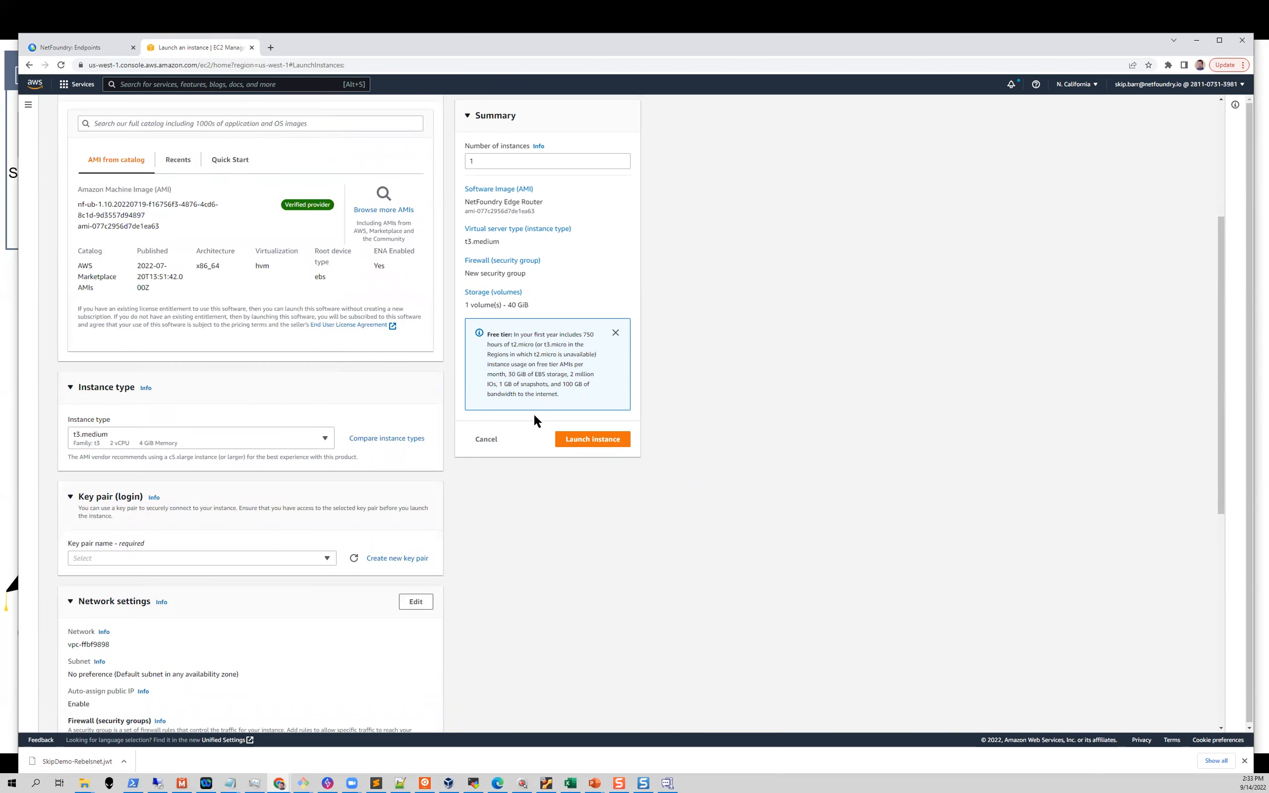
scroll(632, 488, "down", 3)
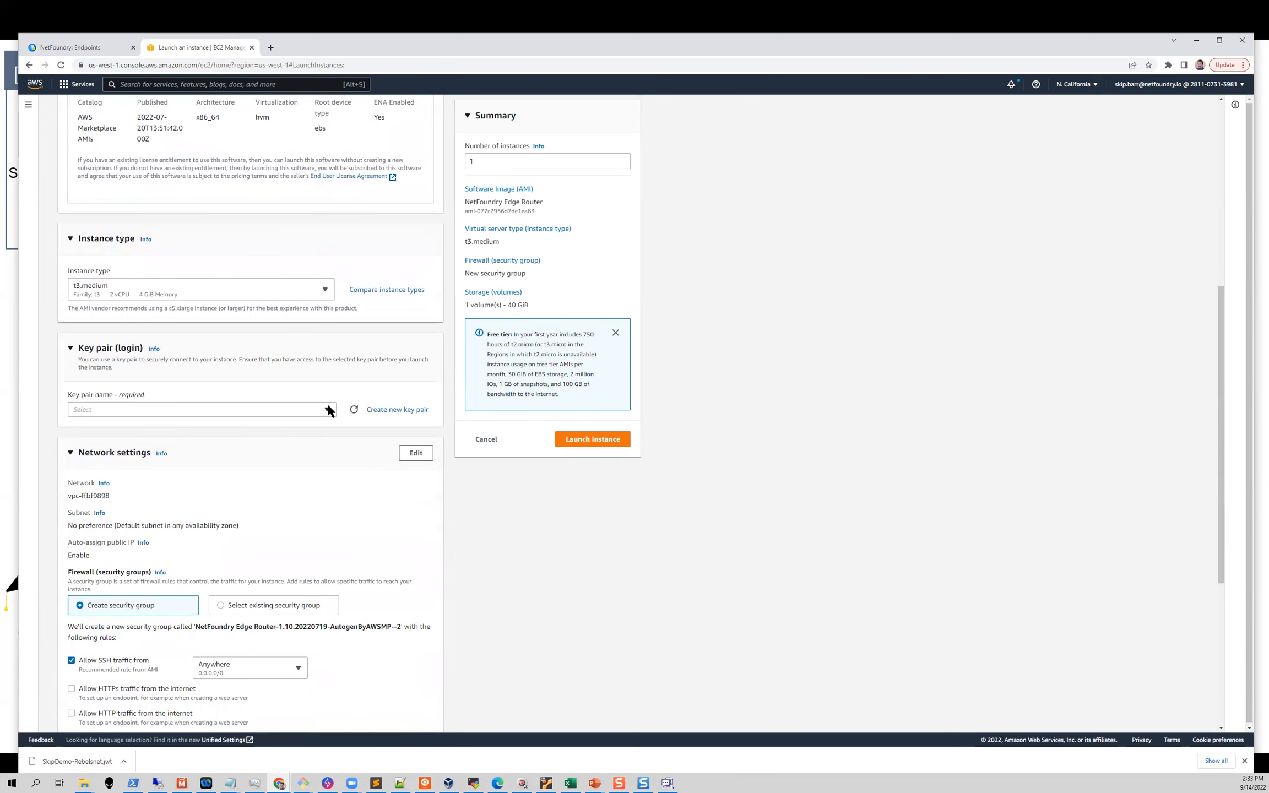
left_click(329, 410)
left_click(169, 521)
Set network to WestNET VPC, NoCalBranchA subnet and the existing NoRulesDemo security group
scroll(688, 532, "down", 3)
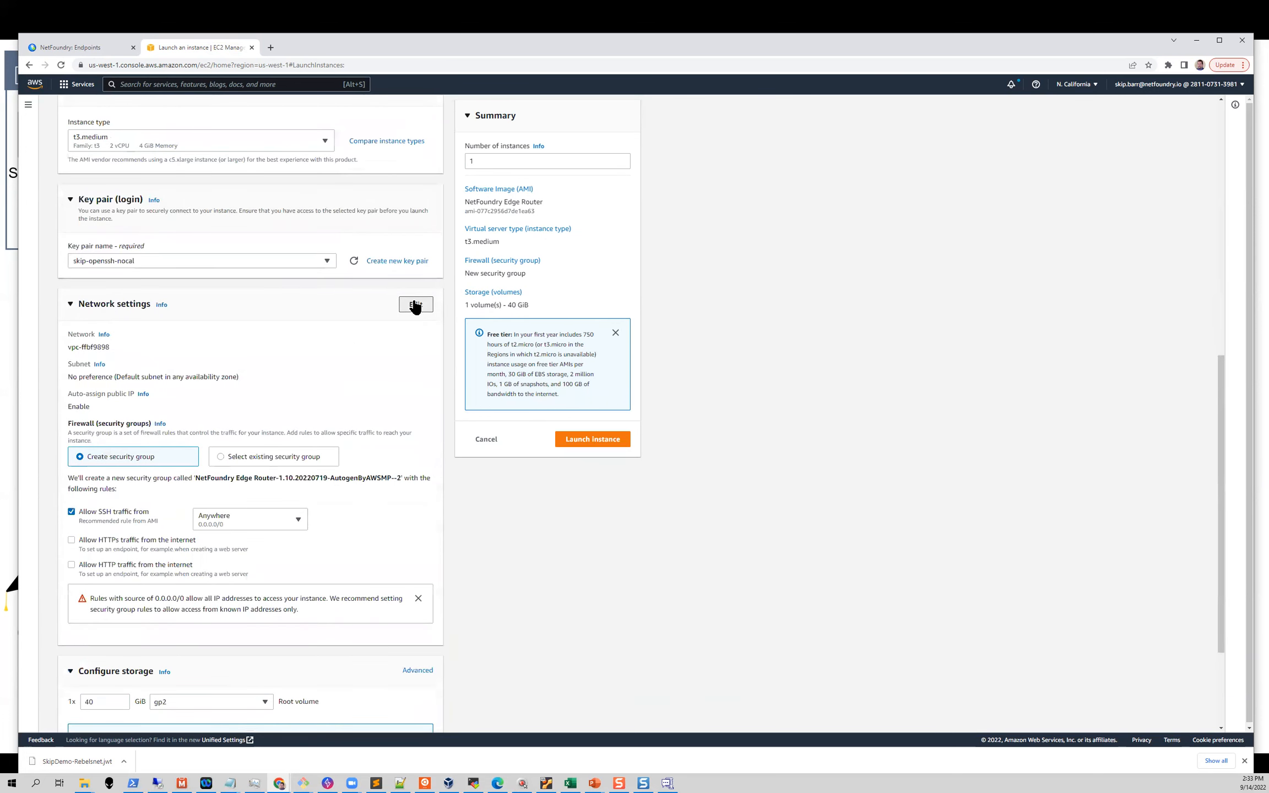
left_click(415, 304)
left_click(213, 353)
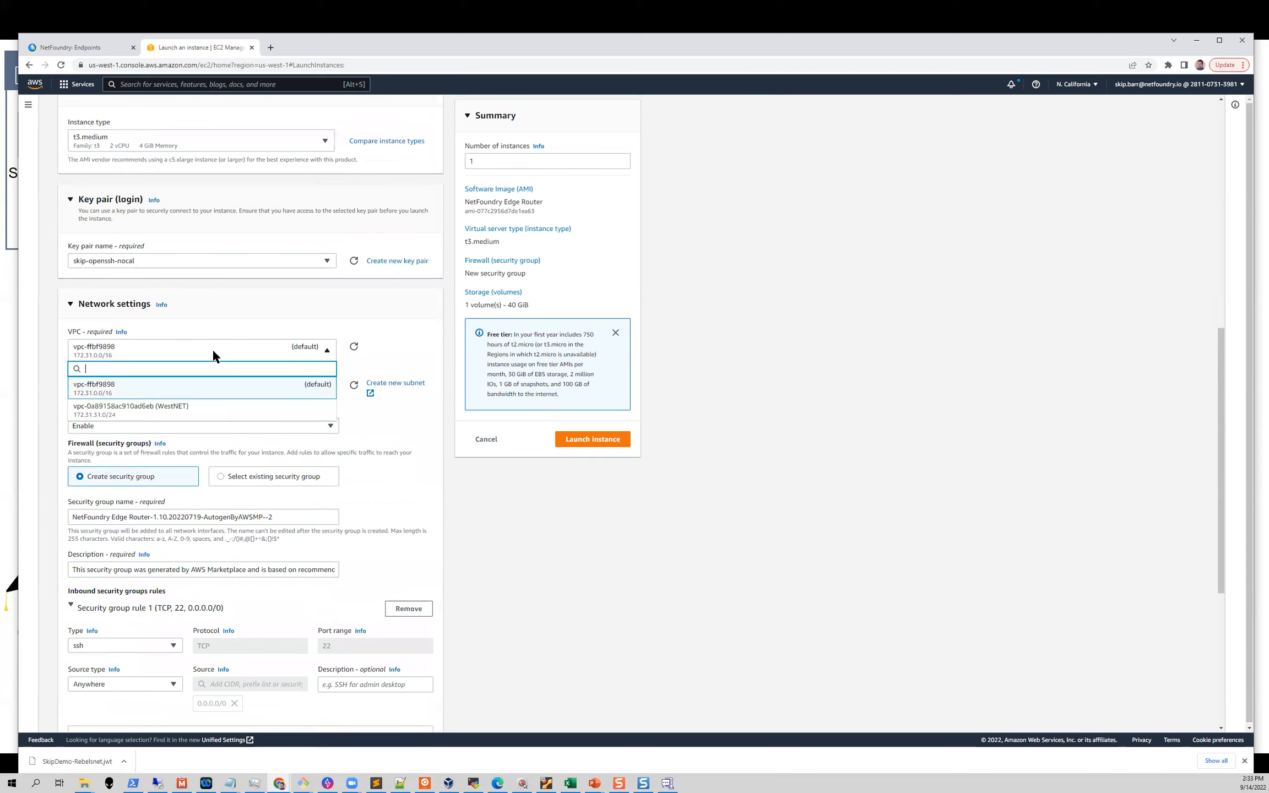
left_click(131, 416)
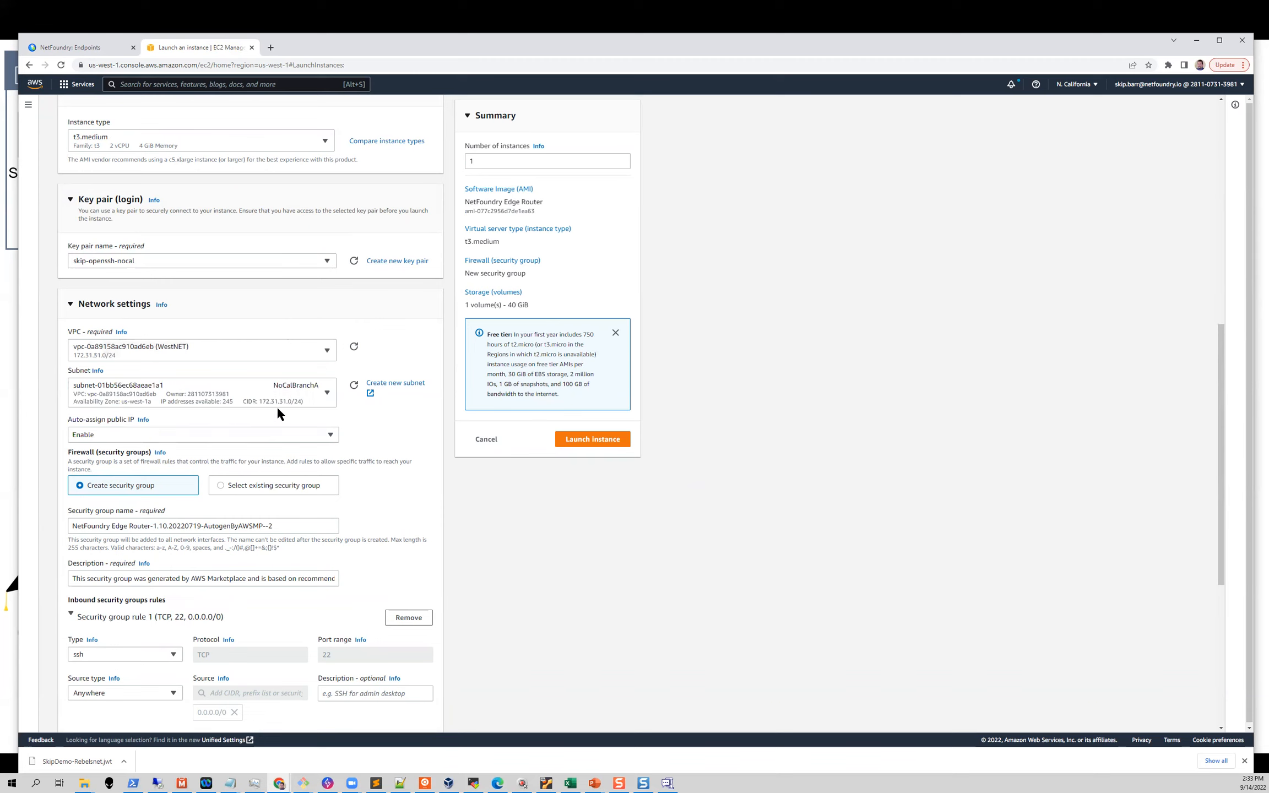
left_click(327, 392)
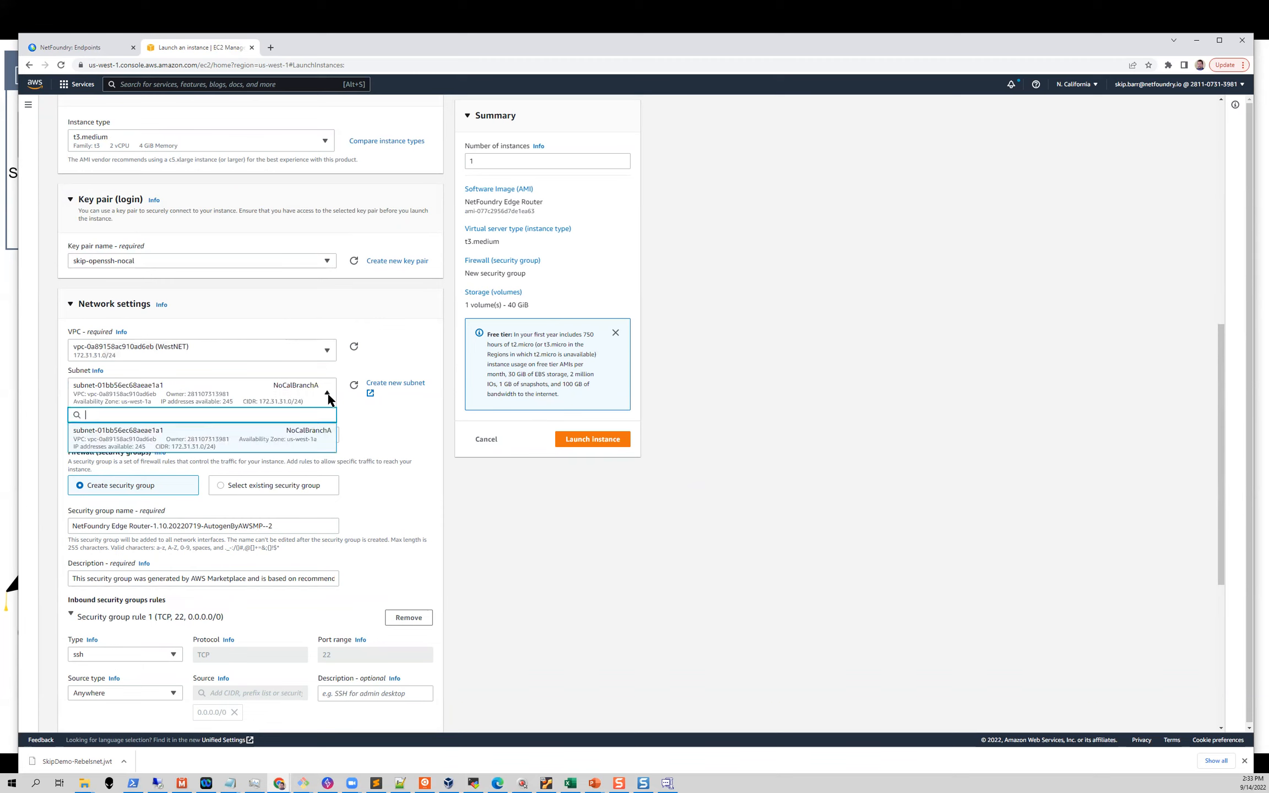
left_click(273, 440)
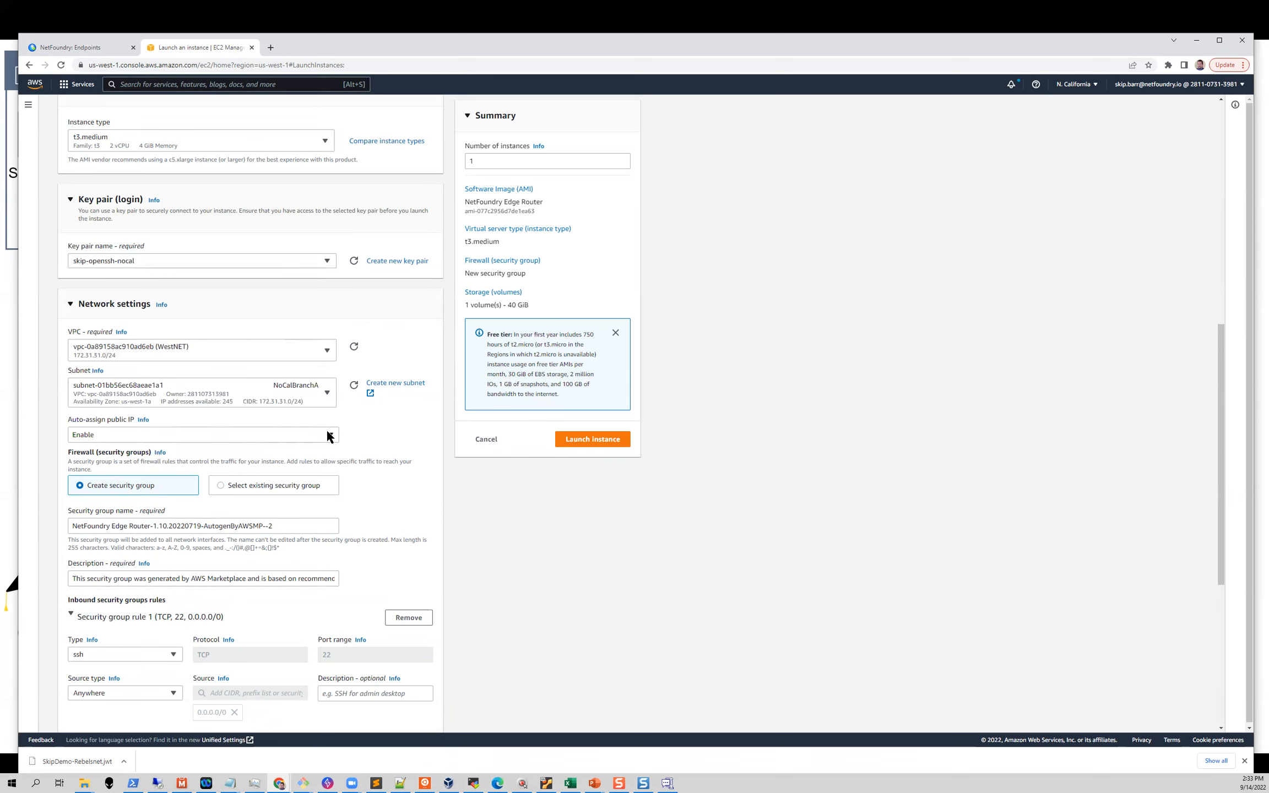
scroll(458, 430, "down", 3)
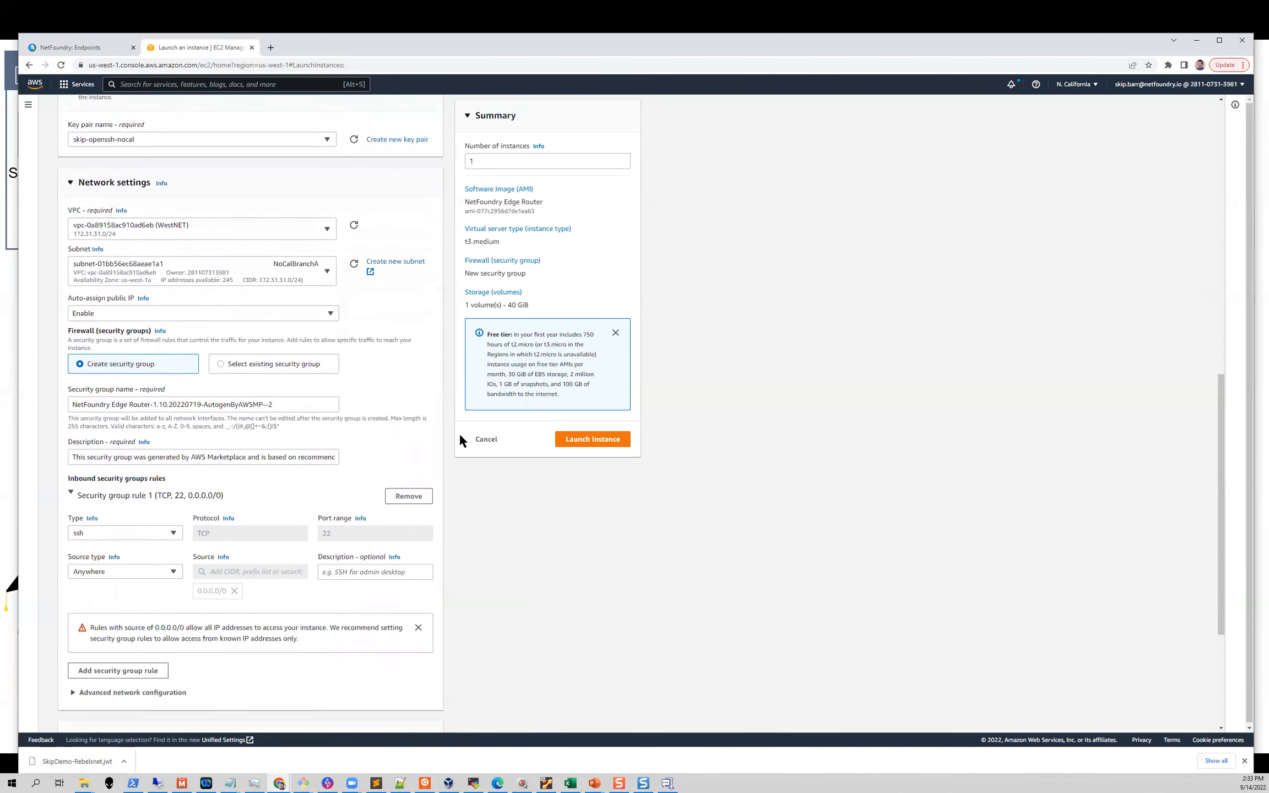
left_click(219, 336)
left_click(326, 437)
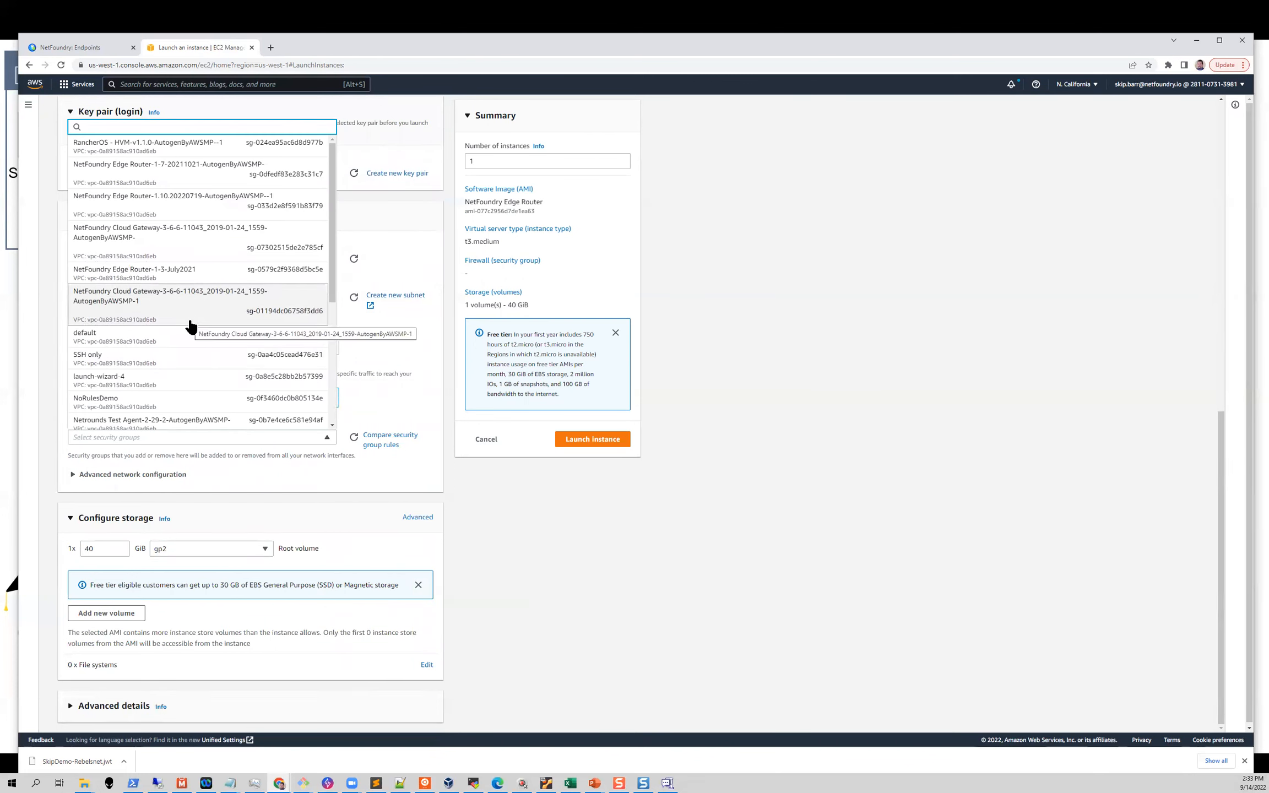
left_click(161, 400)
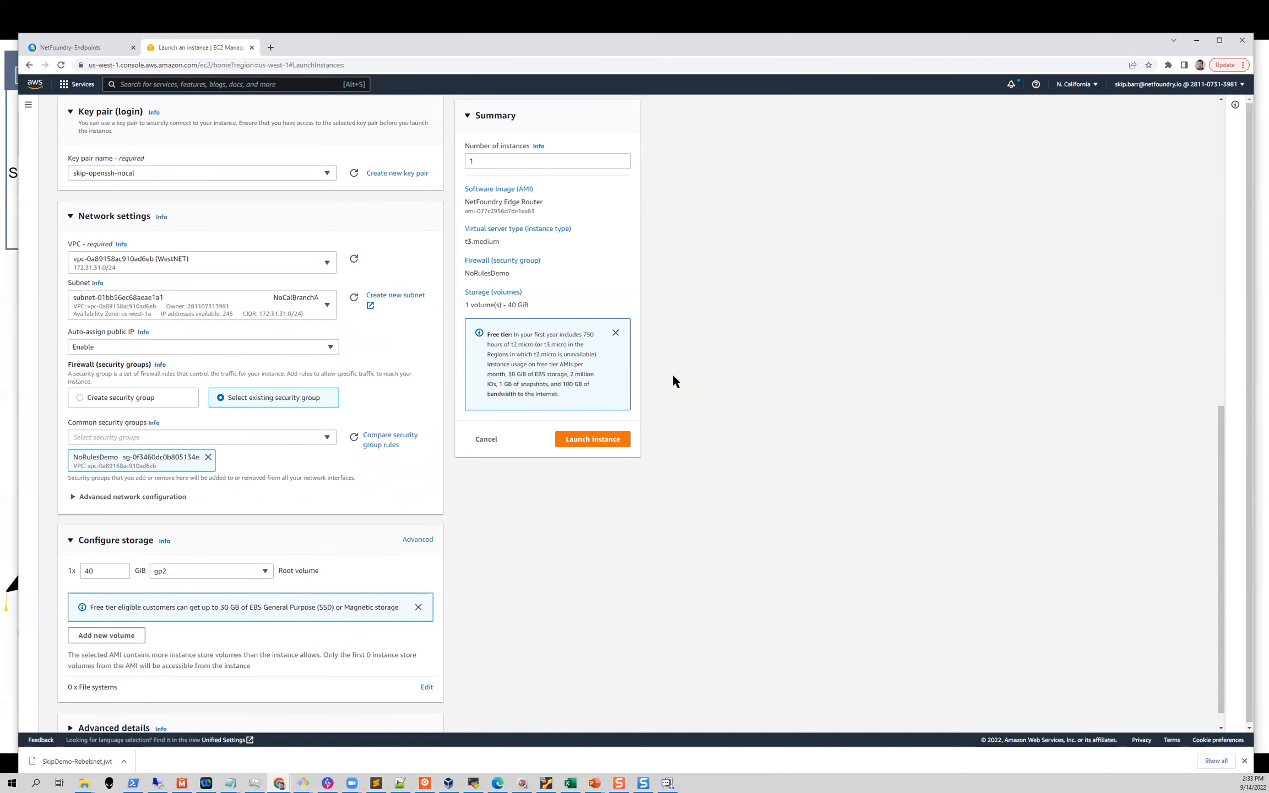
scroll(692, 391, "down", 1)
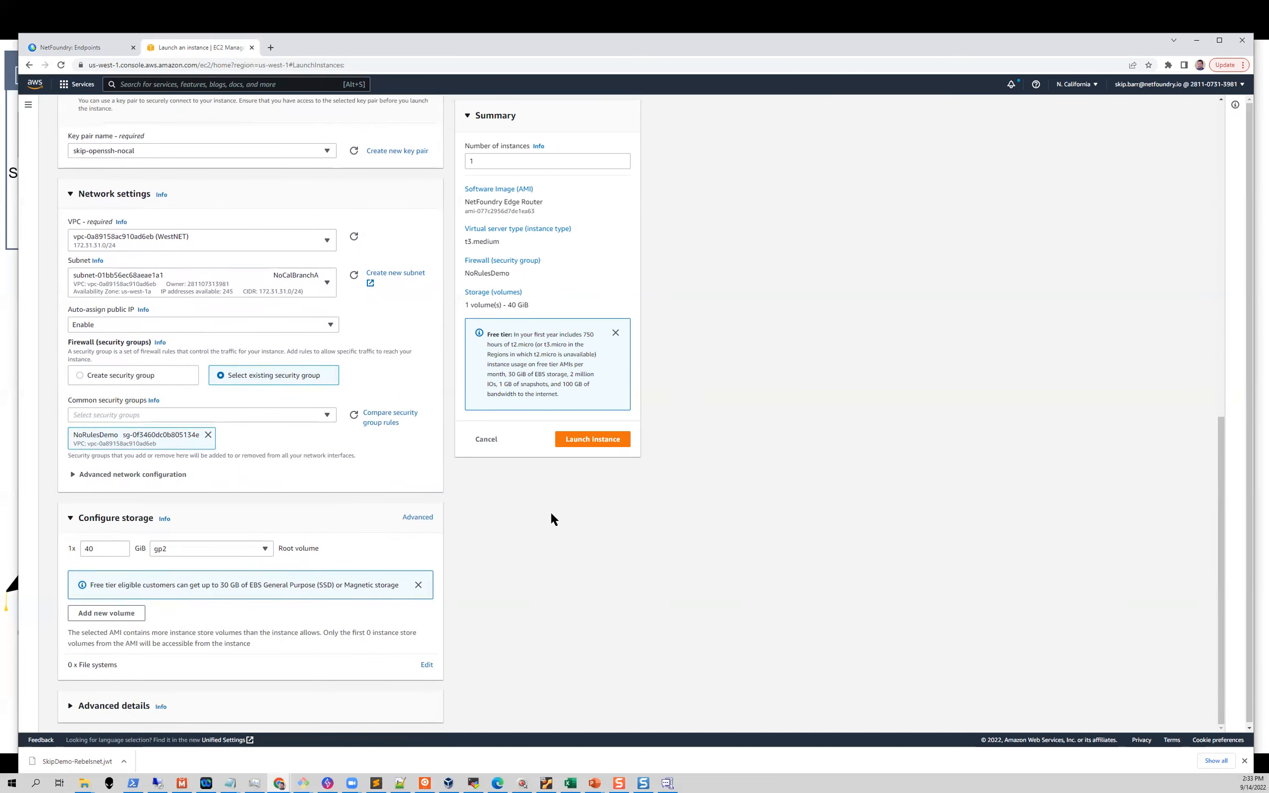
Paste the #!/bin/bash router-registration script into the instance's User data box
scroll(608, 583, "down", 15)
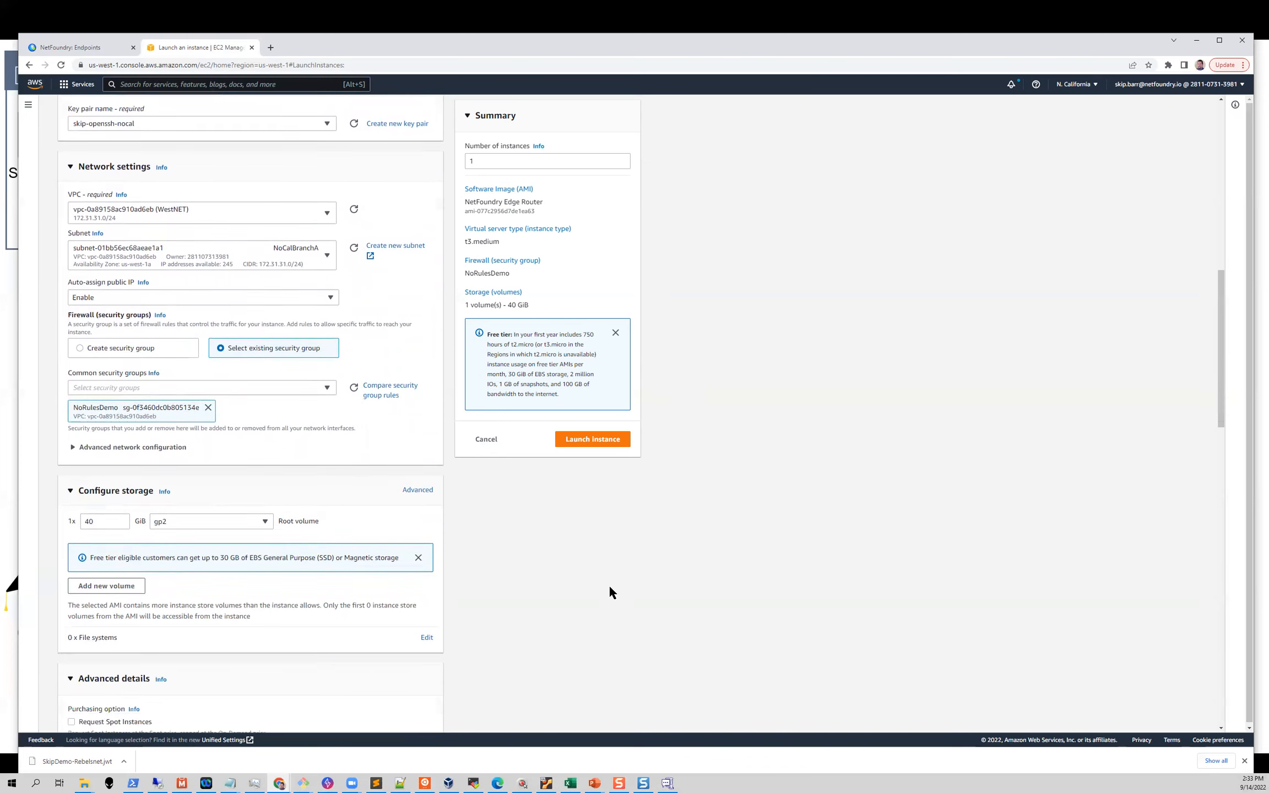
scroll(608, 592, "down", 8)
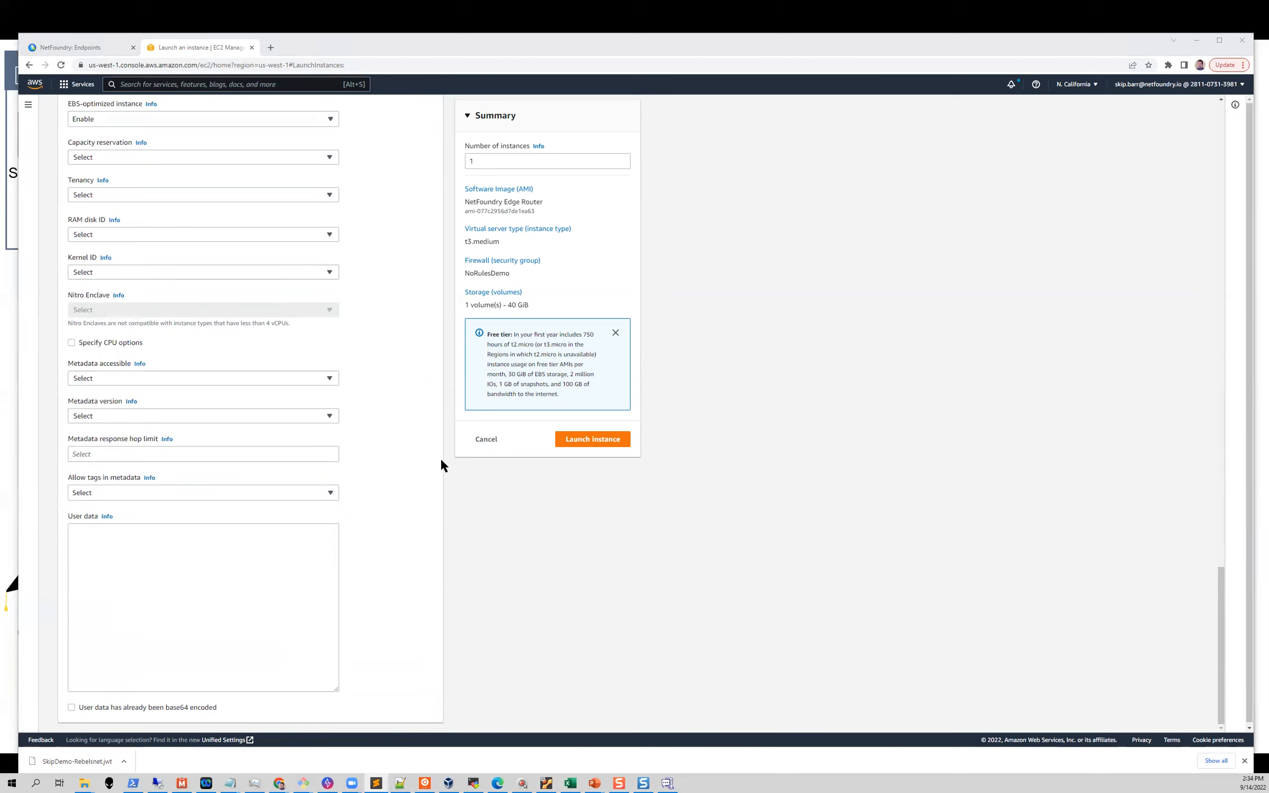
left_click(141, 537)
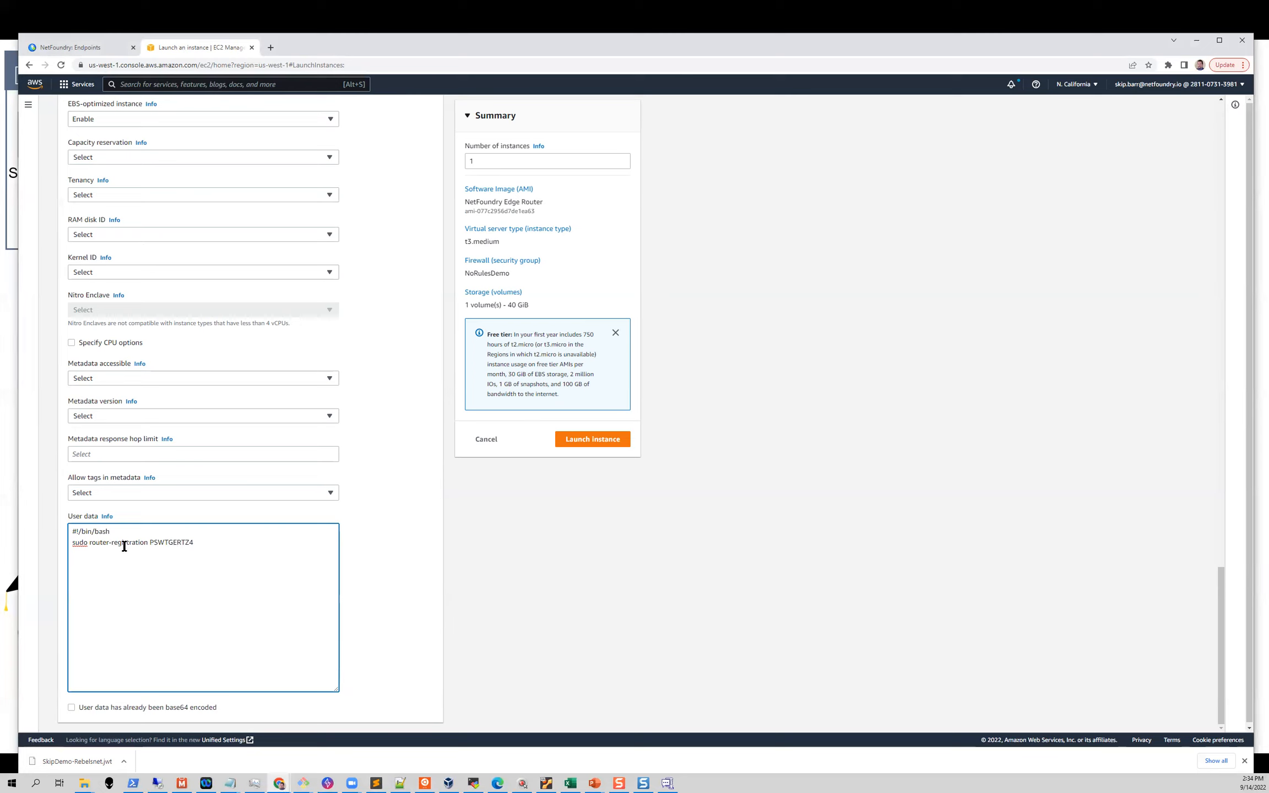
left_click_drag(195, 543, 150, 543)
Check the registration key against NetFoundry's Edge Routers list, then launch the instance
left_click(91, 47)
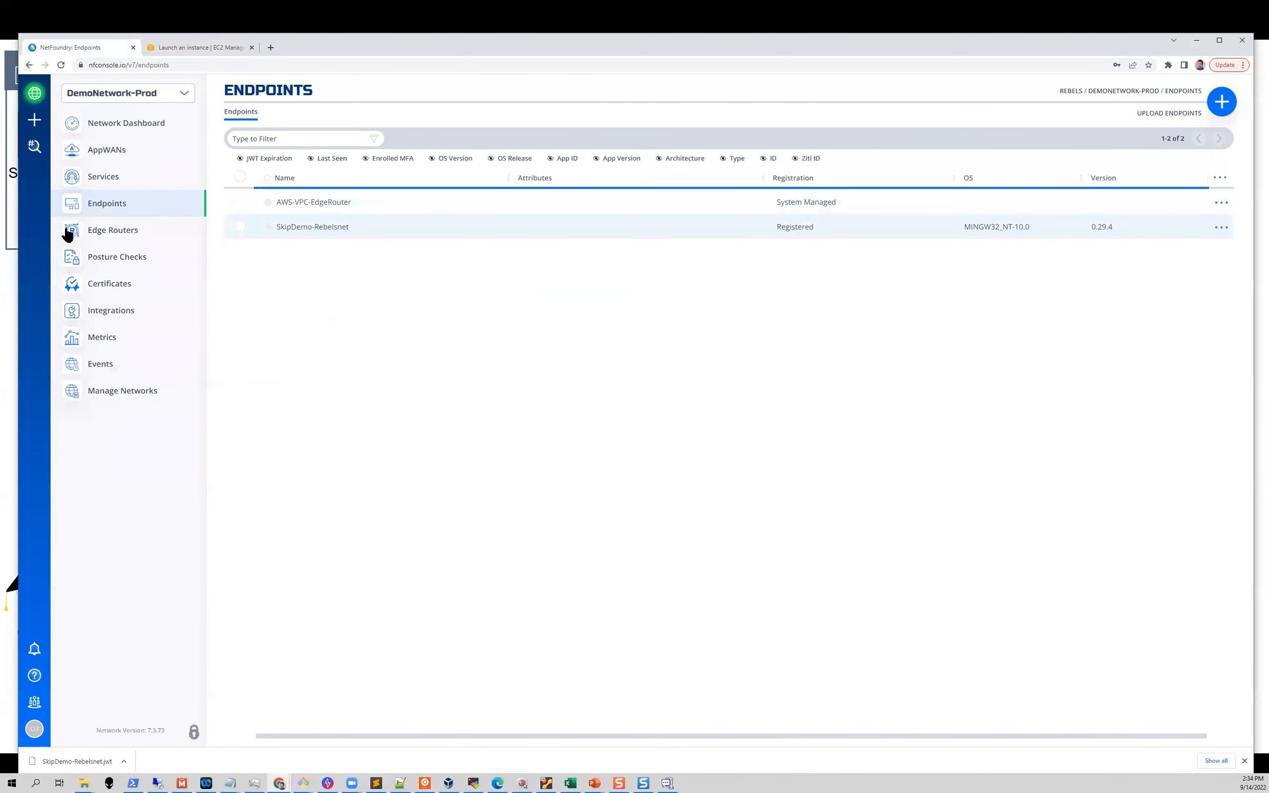
left_click(102, 232)
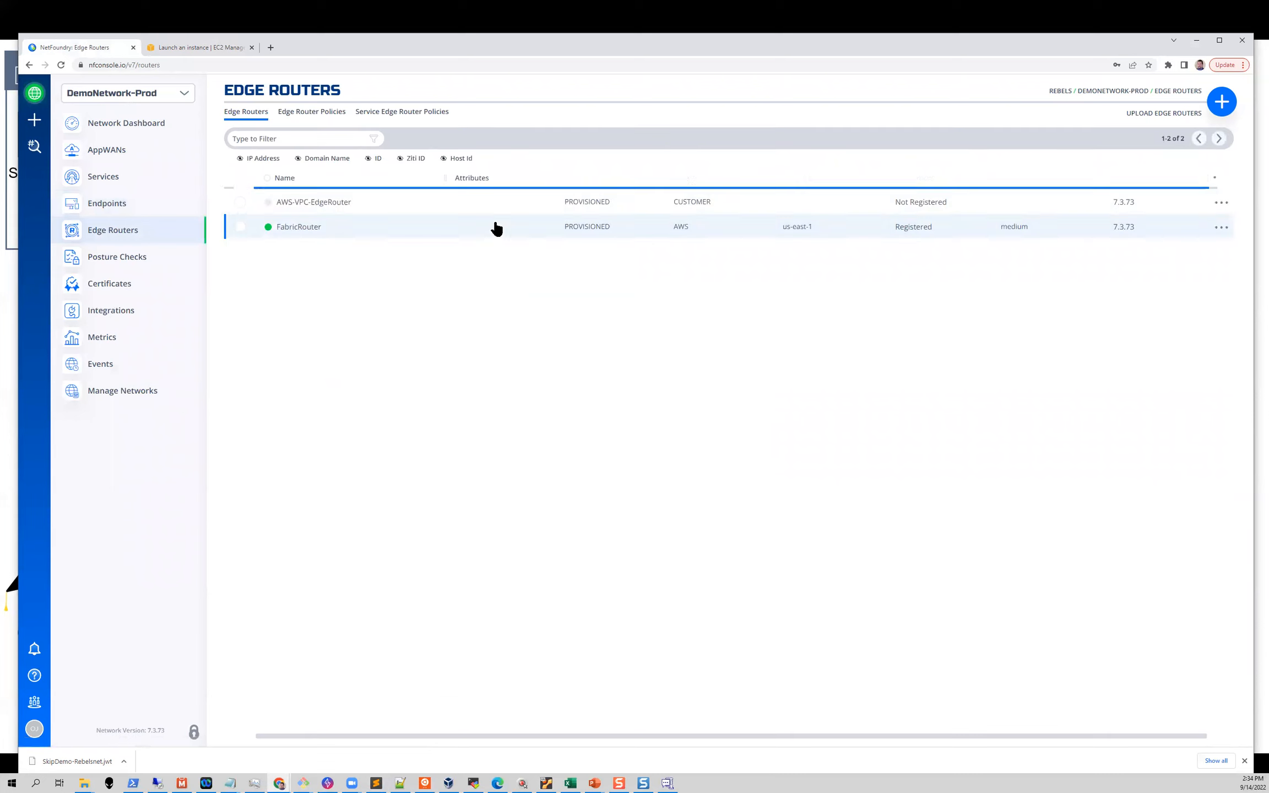
left_click(193, 46)
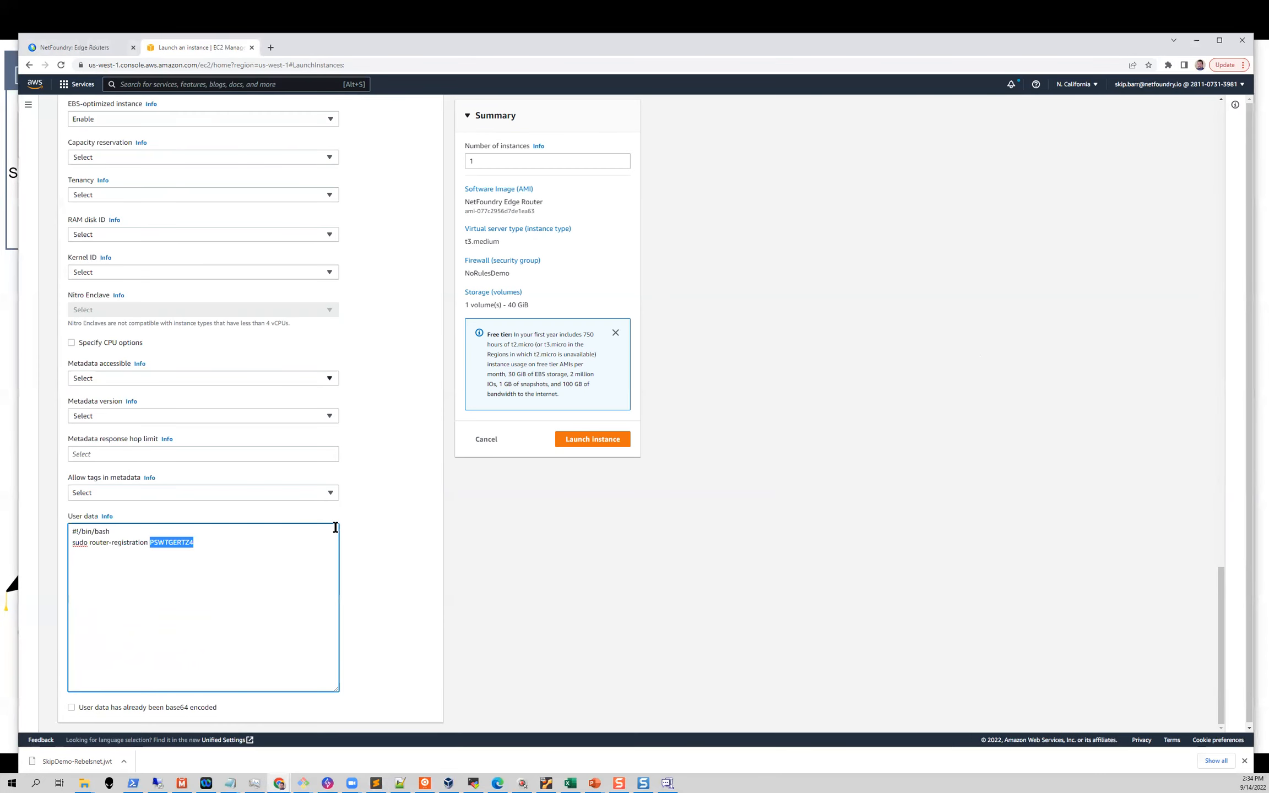
left_click(600, 438)
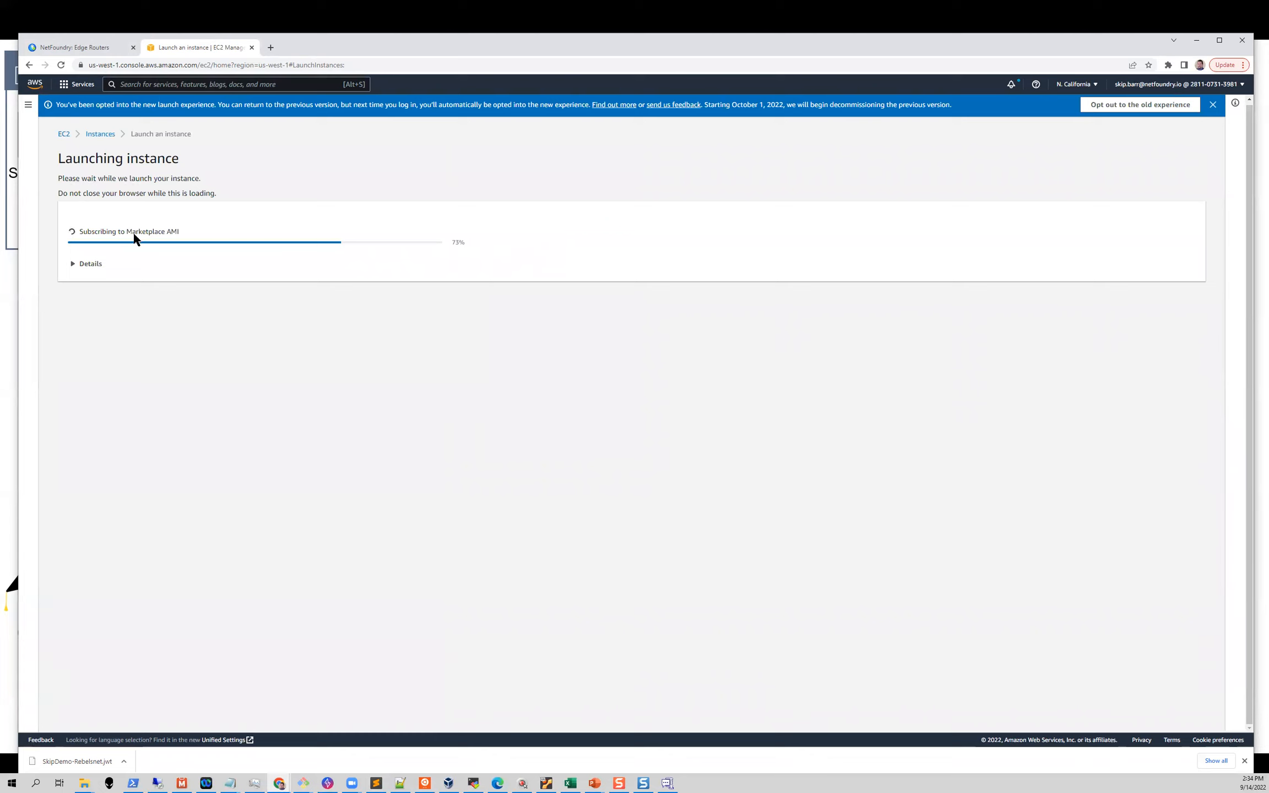
Check NetFoundry's edge routers, then go to the VPC console from the AWS services list
left_click(67, 43)
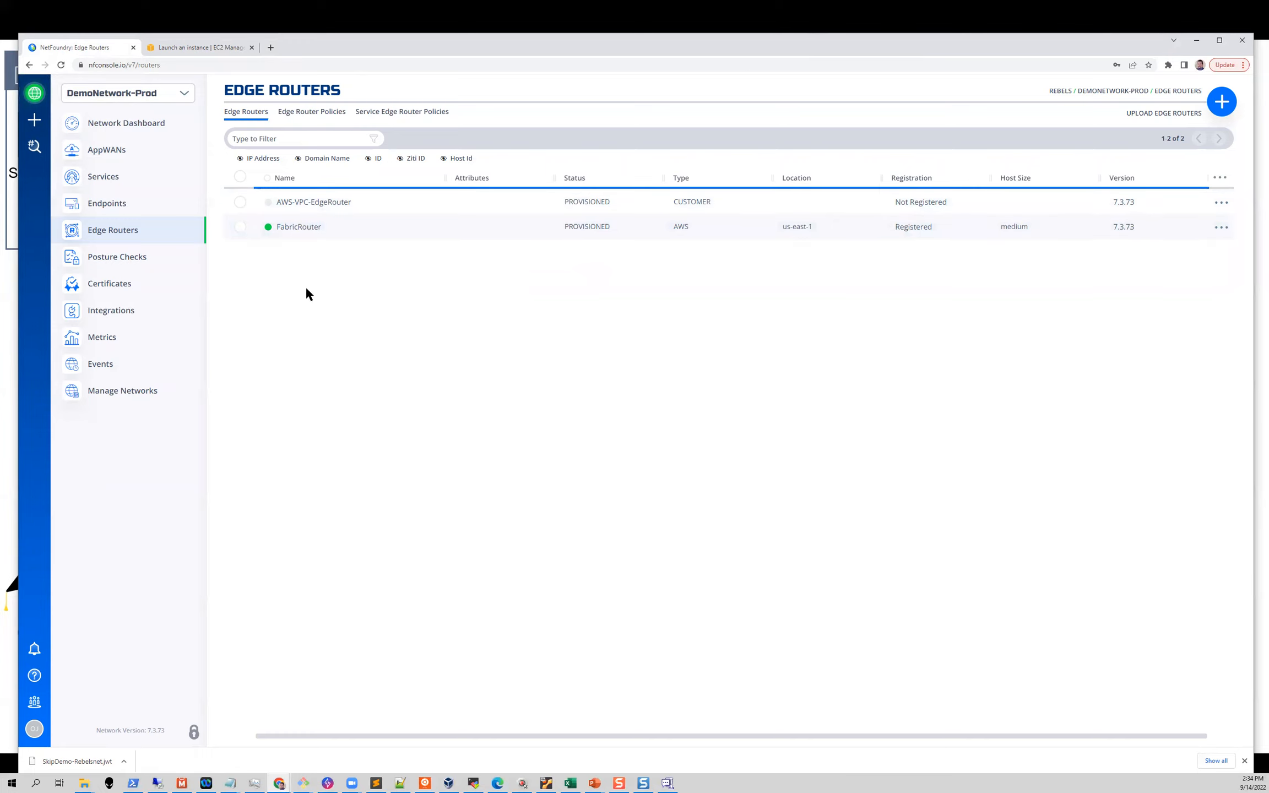
left_click(182, 47)
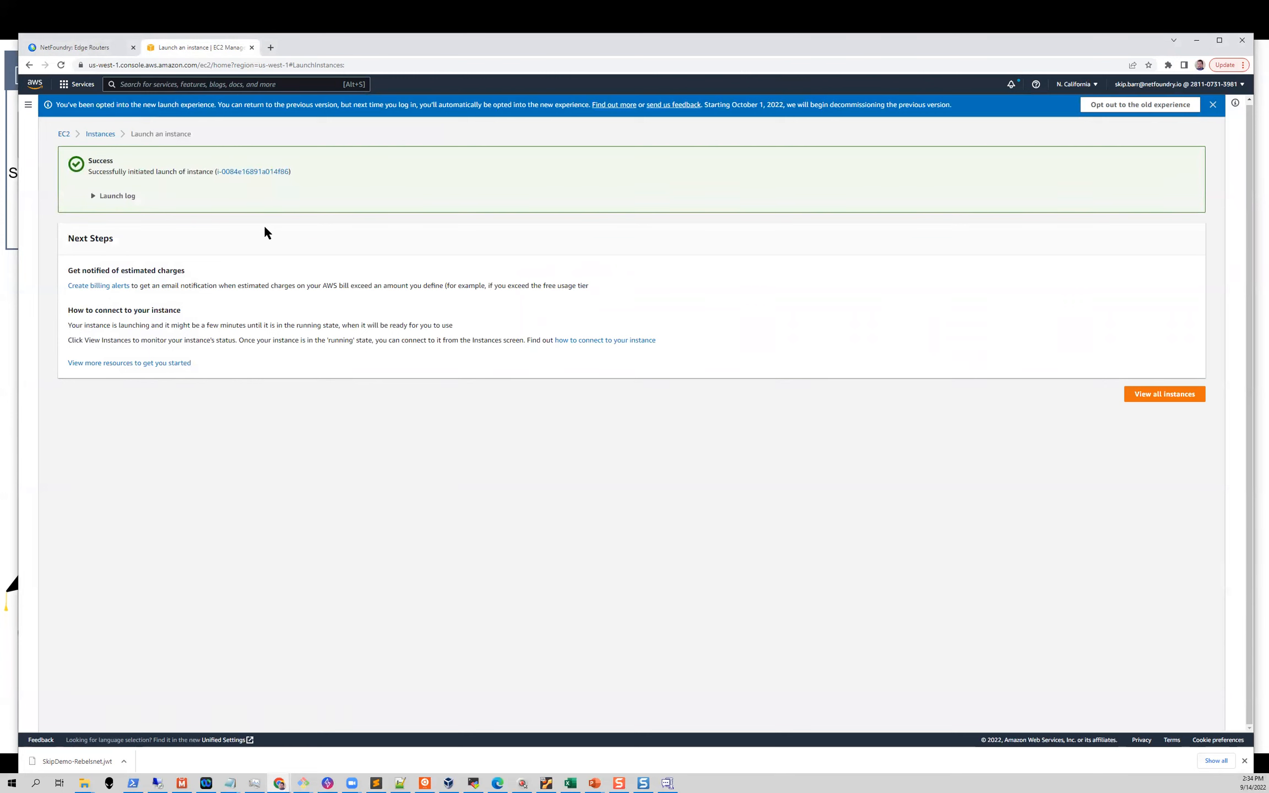
left_click(79, 84)
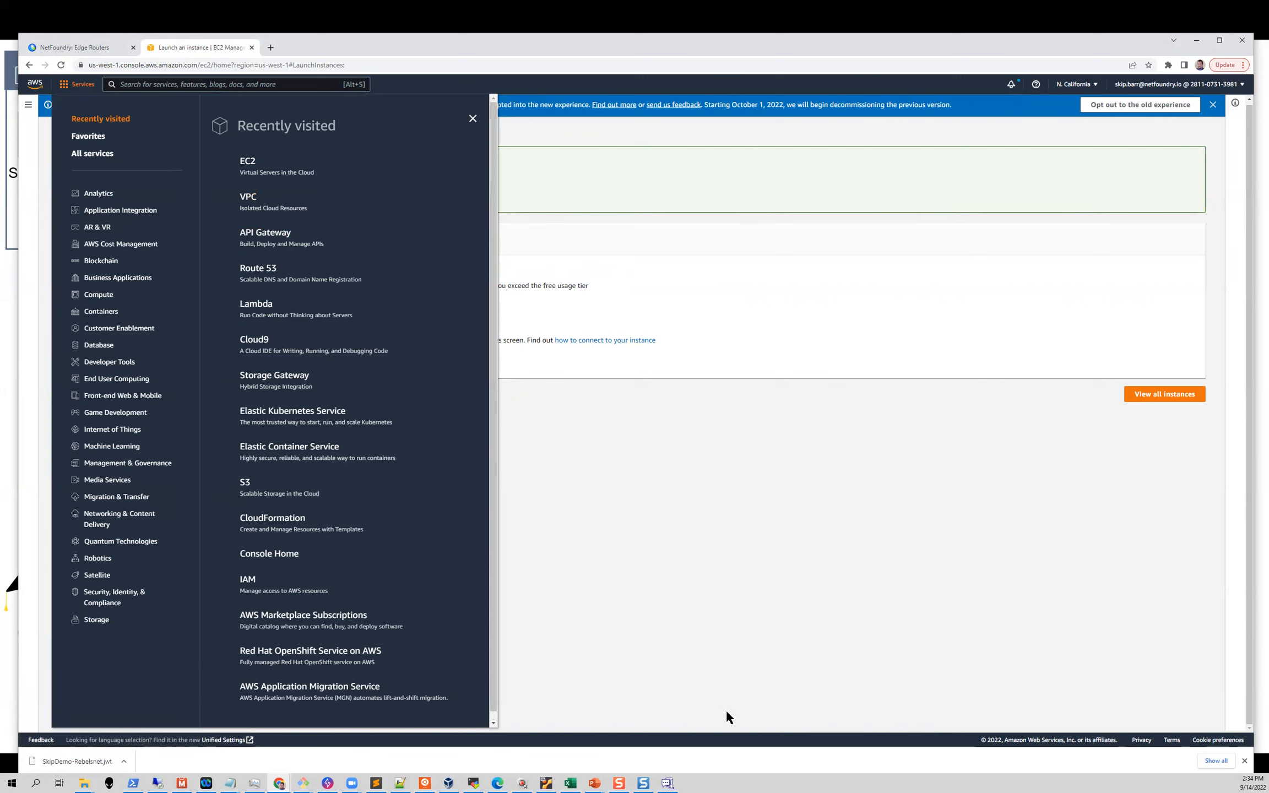
left_click(327, 782)
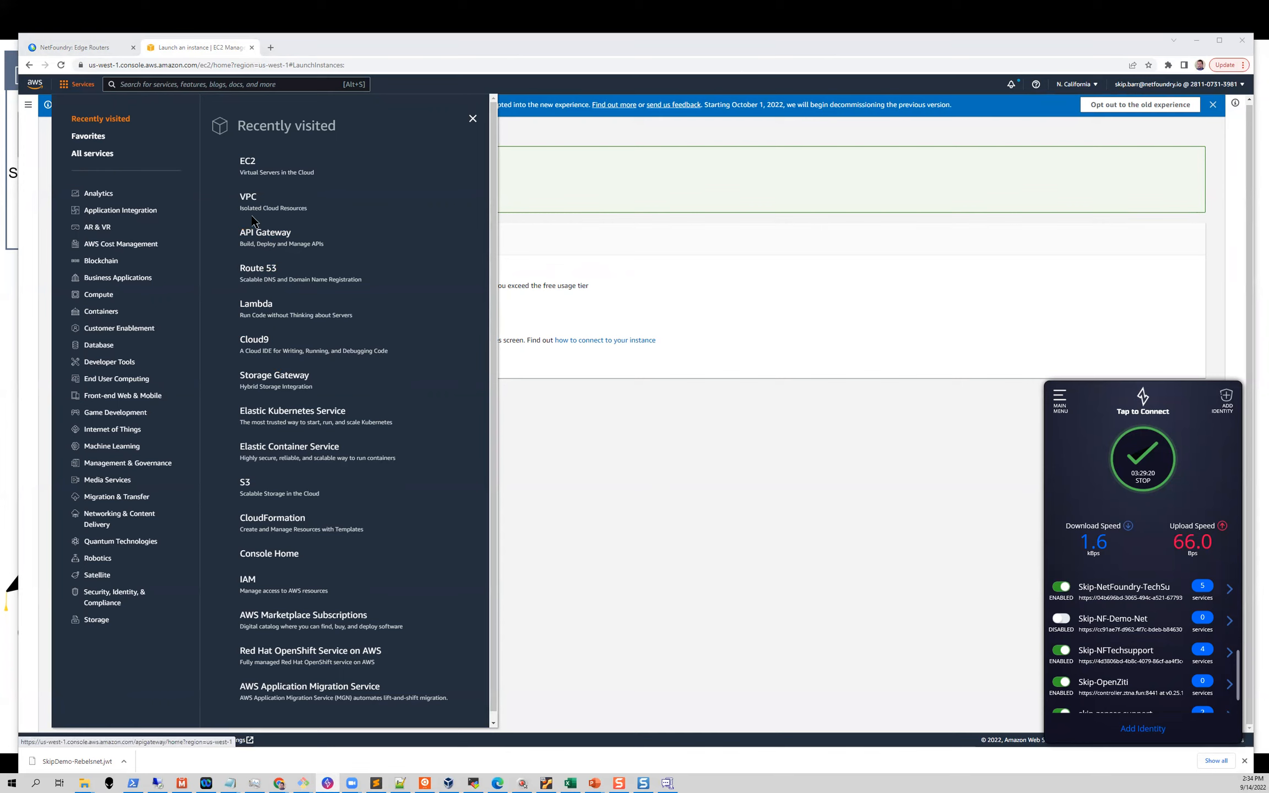
left_click(248, 200)
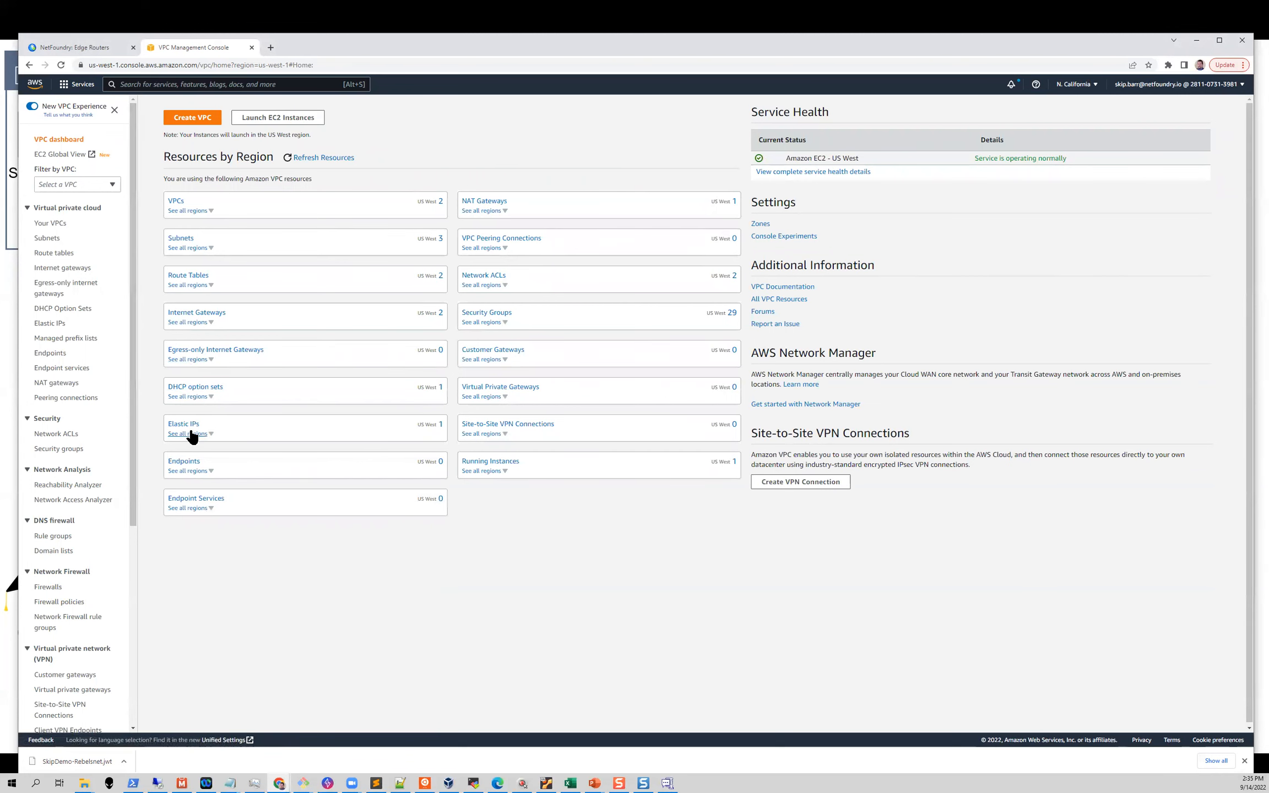
Start a new VPC endpoint named demo-private-api for the execute-api service
left_click(183, 461)
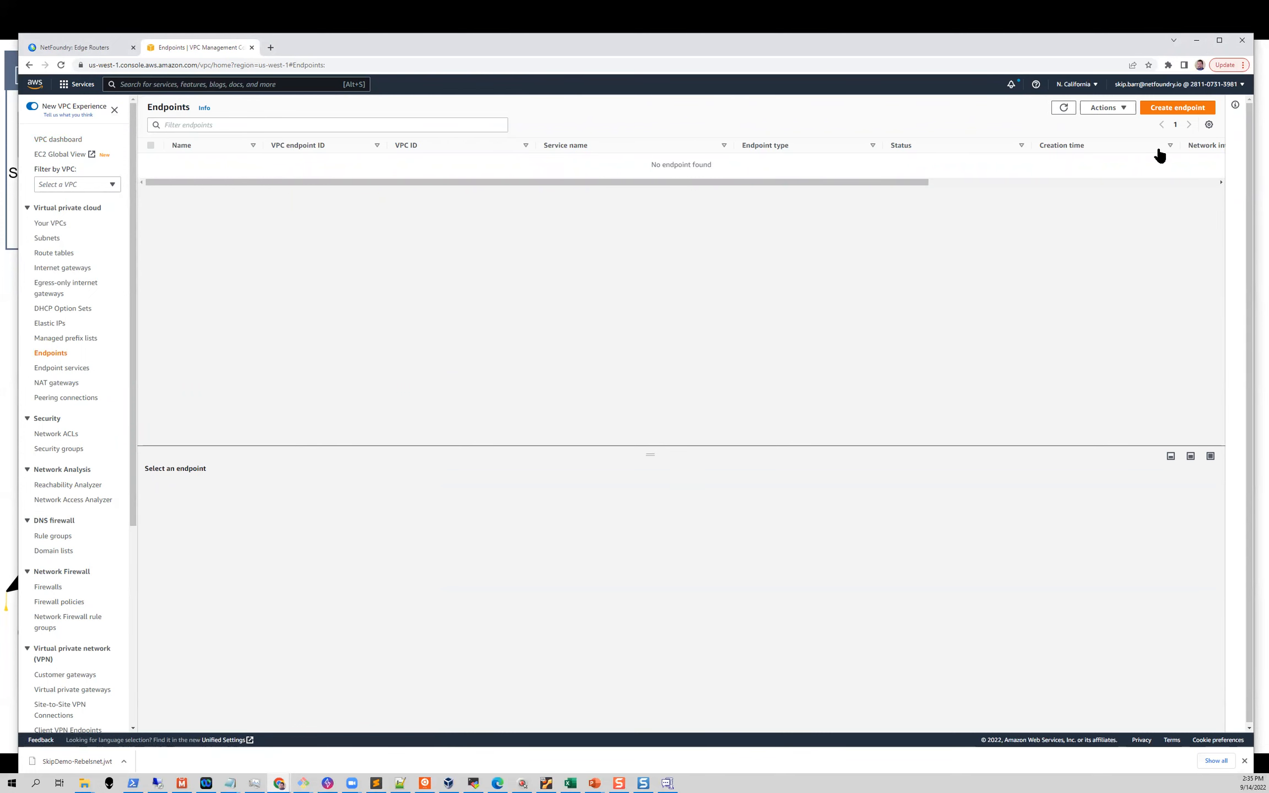
left_click(1177, 107)
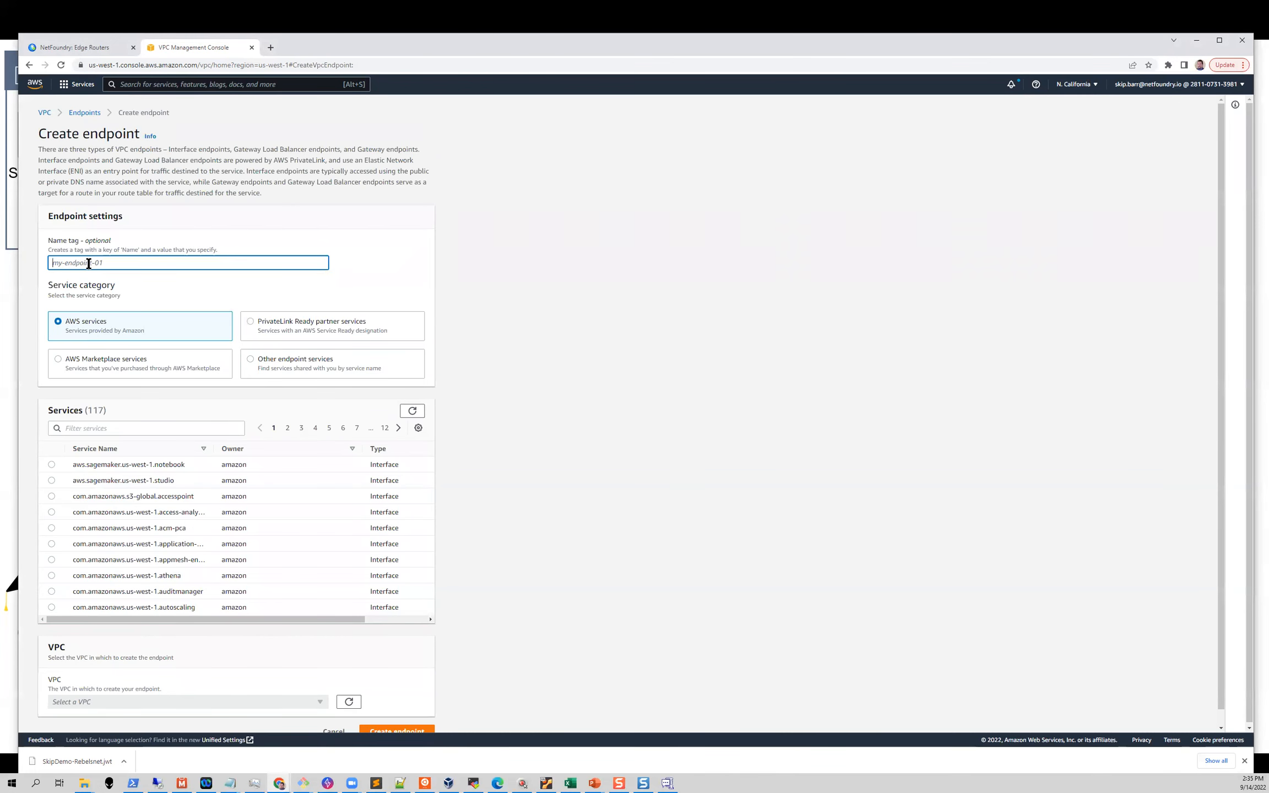
type("demo-private-api")
left_click(119, 426)
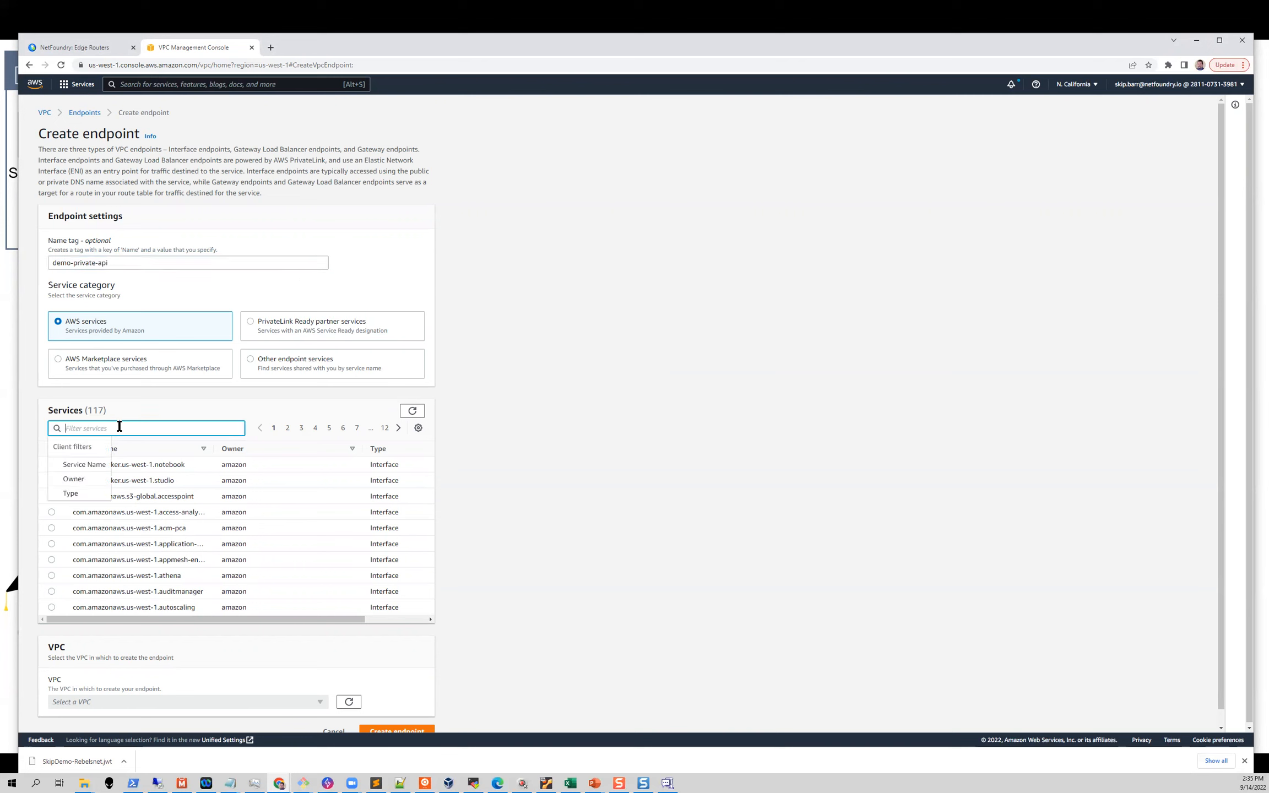
type("exe")
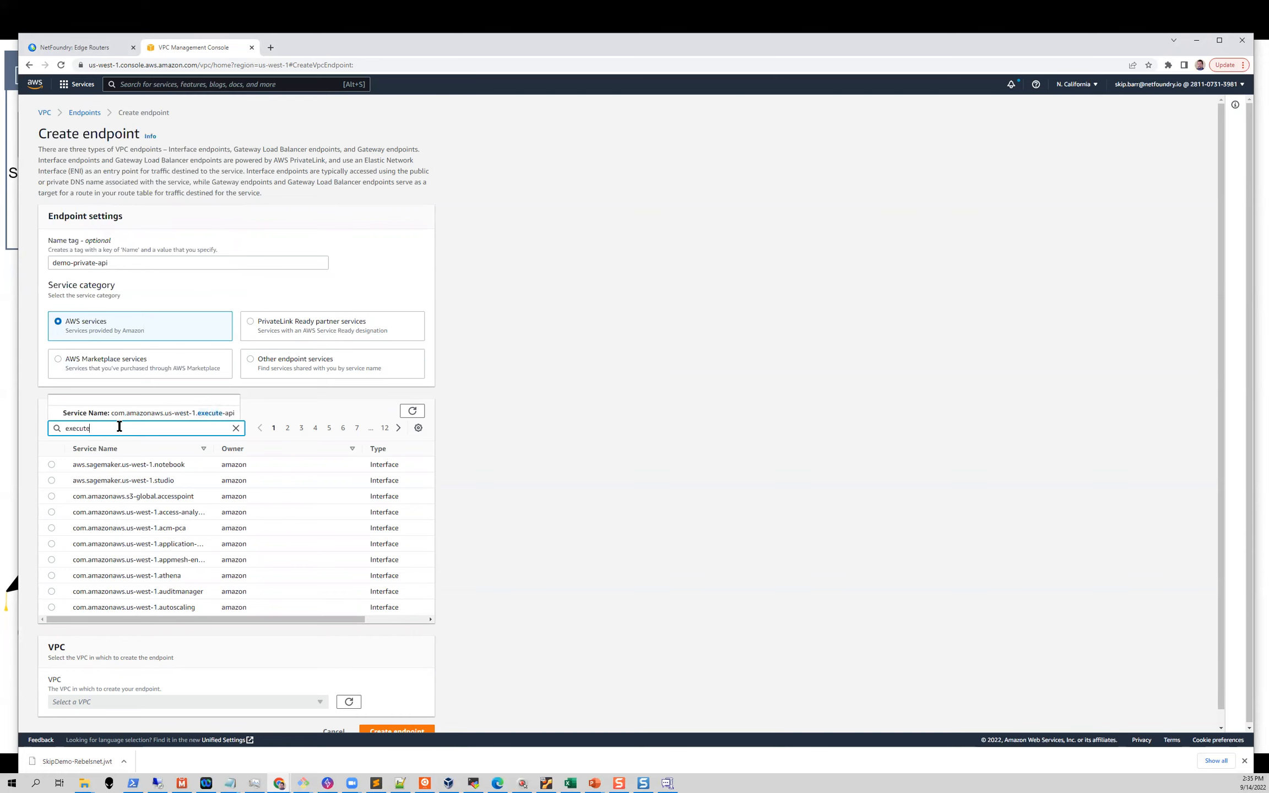
type("cute")
left_click(232, 418)
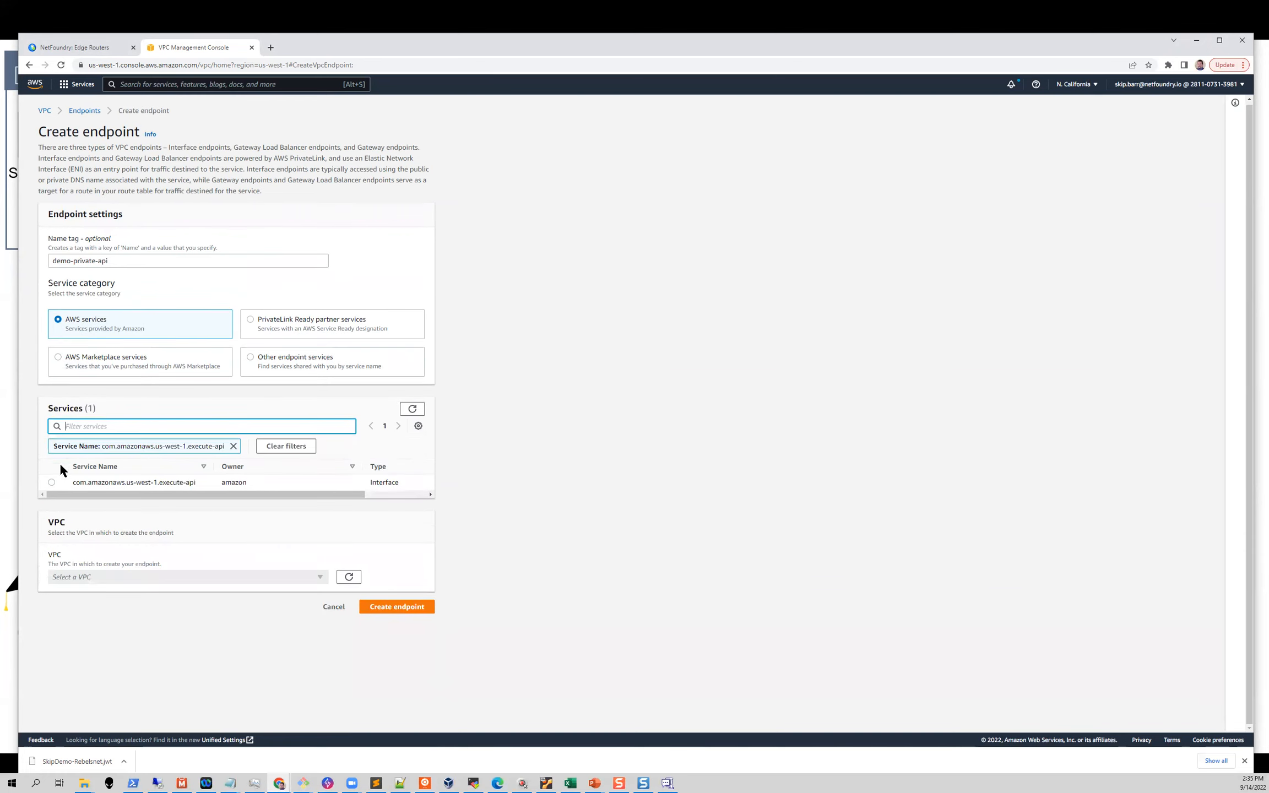
left_click(52, 481)
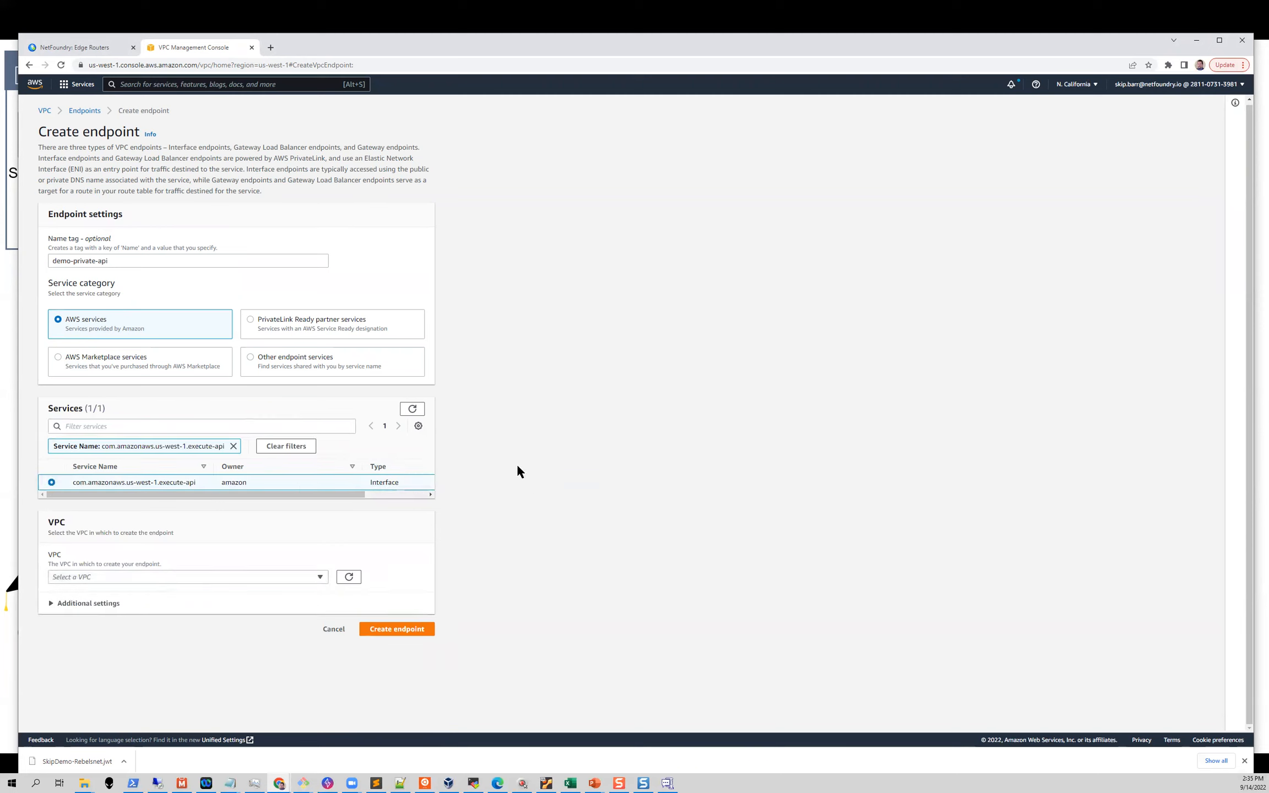
Place it in WestNET's us-west-1a zone with the NoRulesDemo security group and create it
left_click(316, 574)
left_click(175, 639)
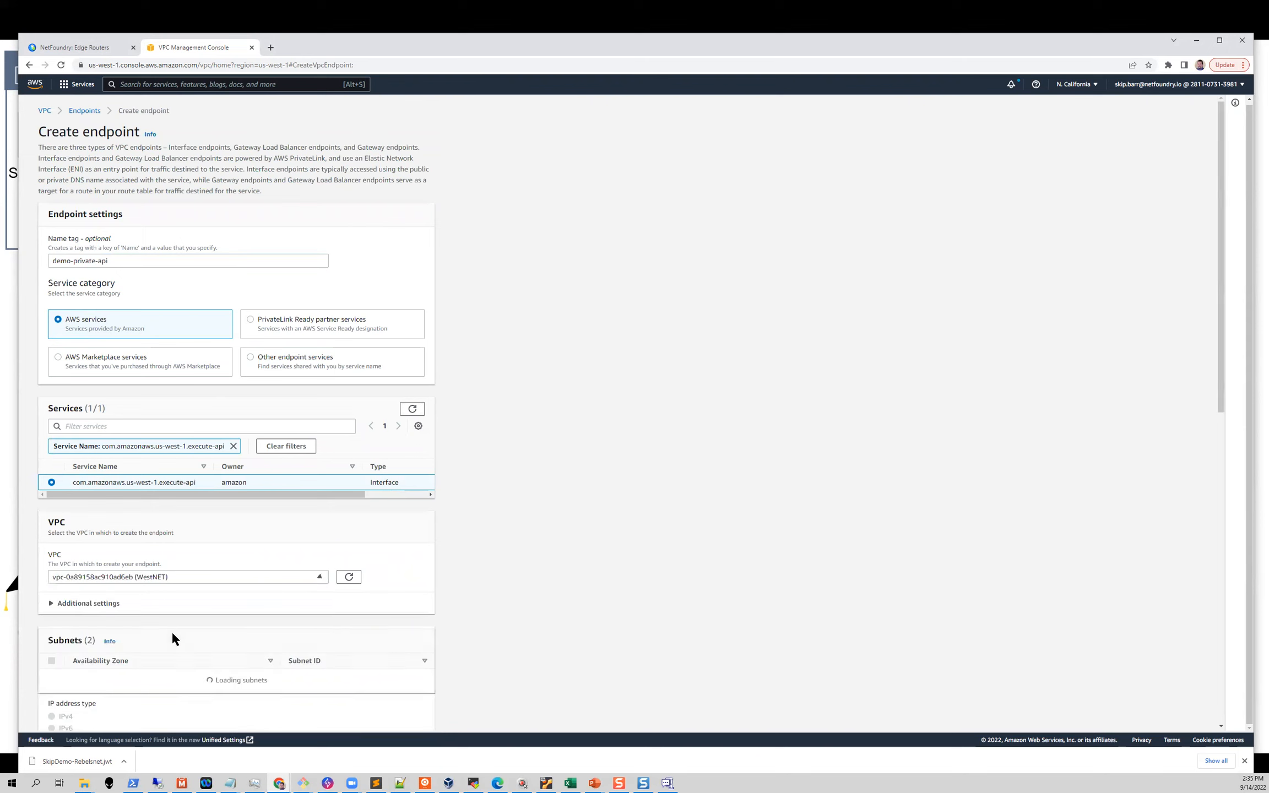
scroll(521, 575, "down", 3)
scroll(520, 574, "down", 3)
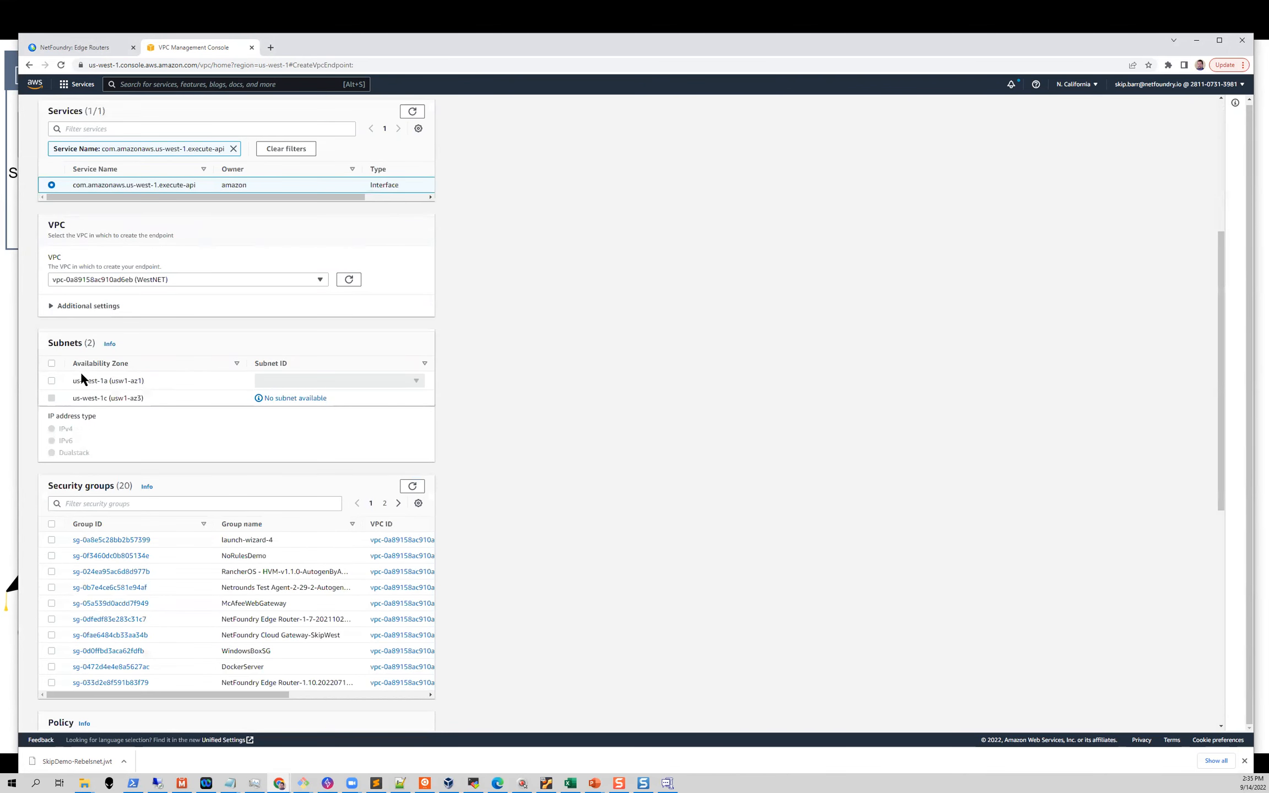
left_click(51, 380)
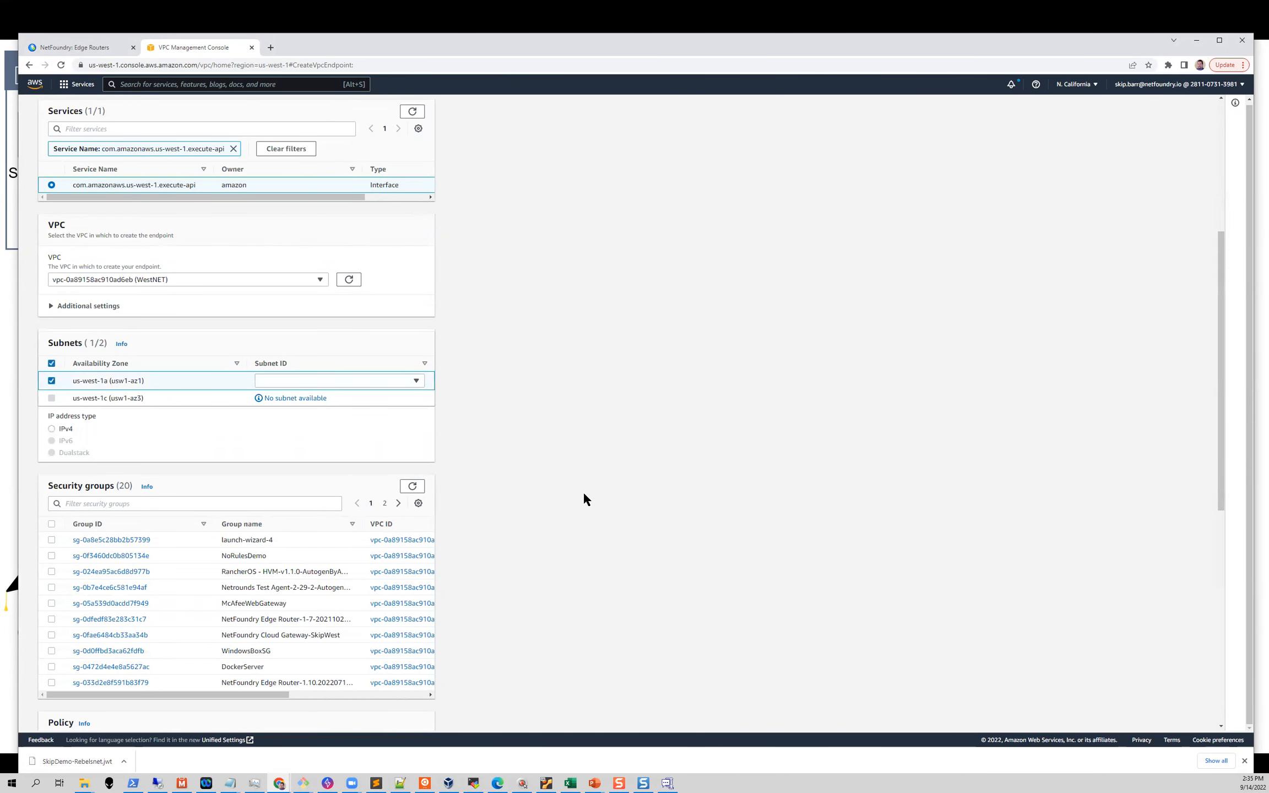
scroll(585, 504, "down", 4)
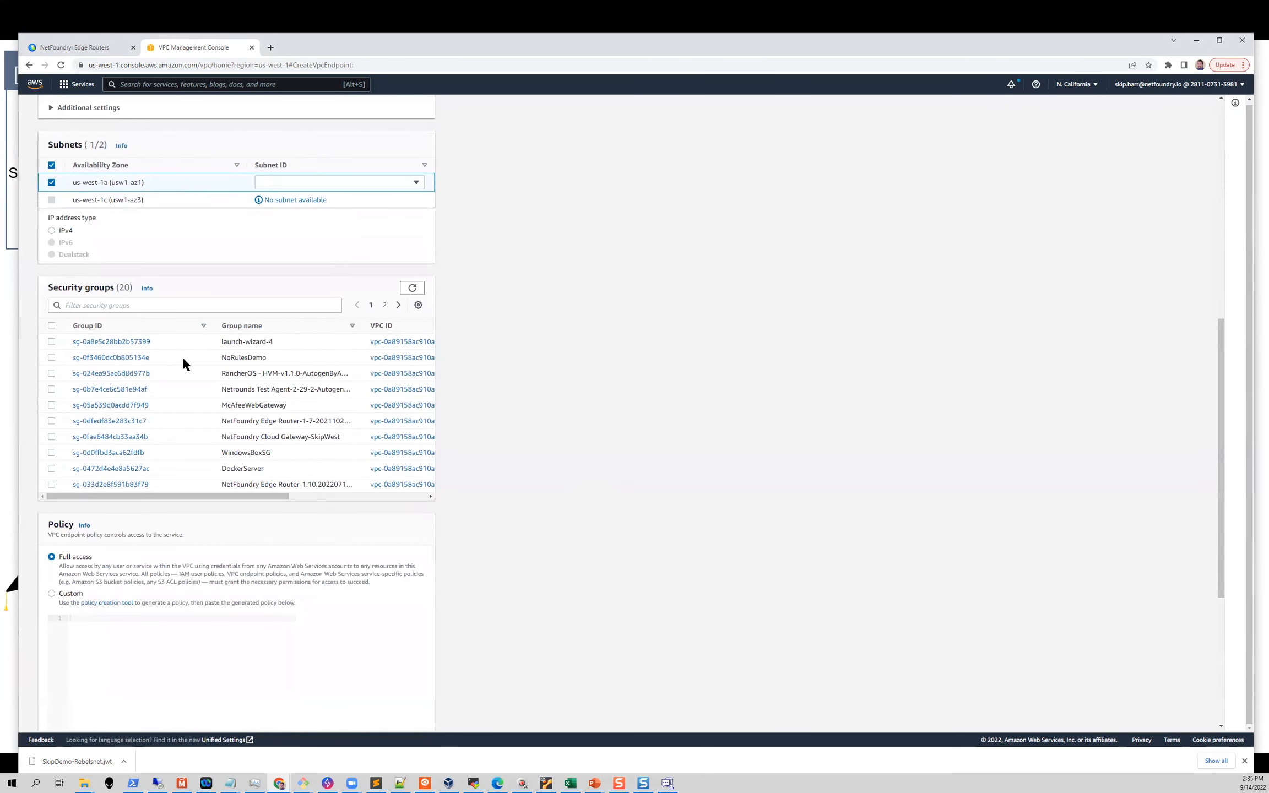
left_click(49, 356)
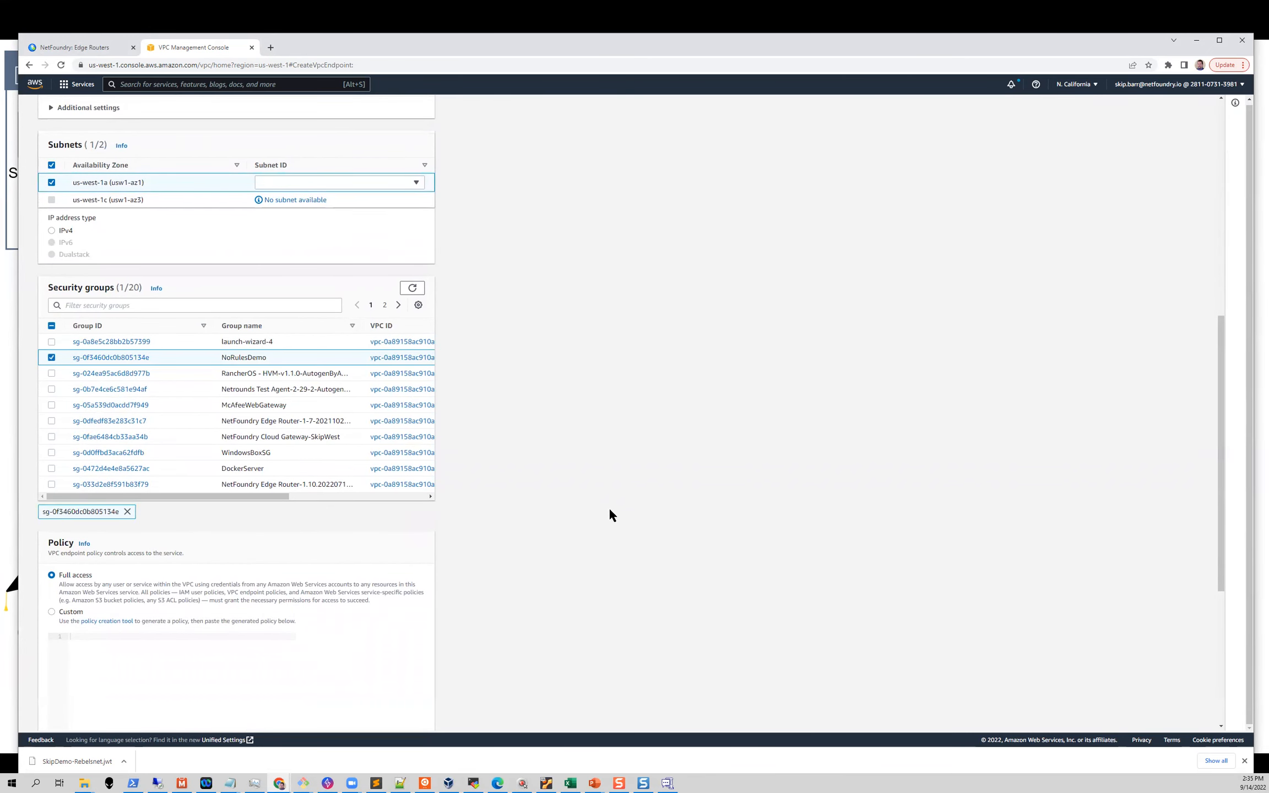
scroll(592, 516, "down", 3)
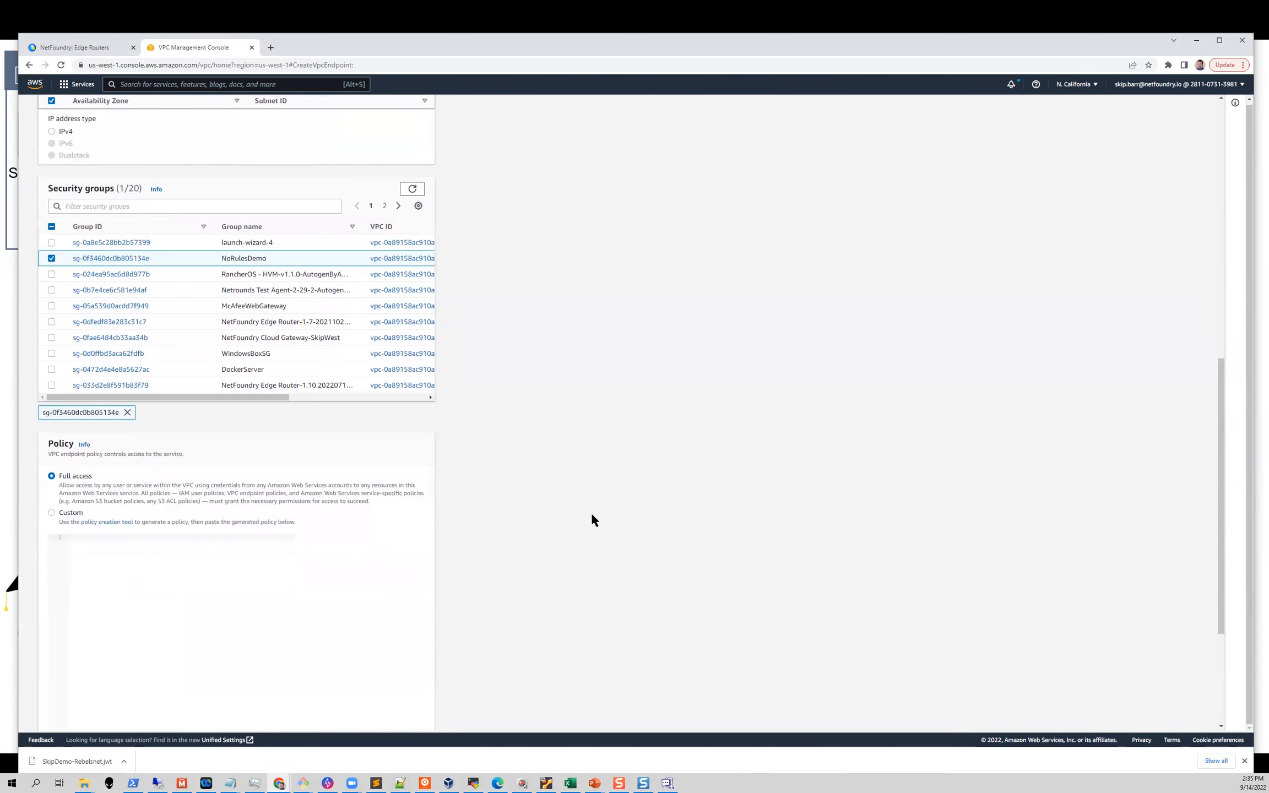
scroll(591, 515, "down", 2)
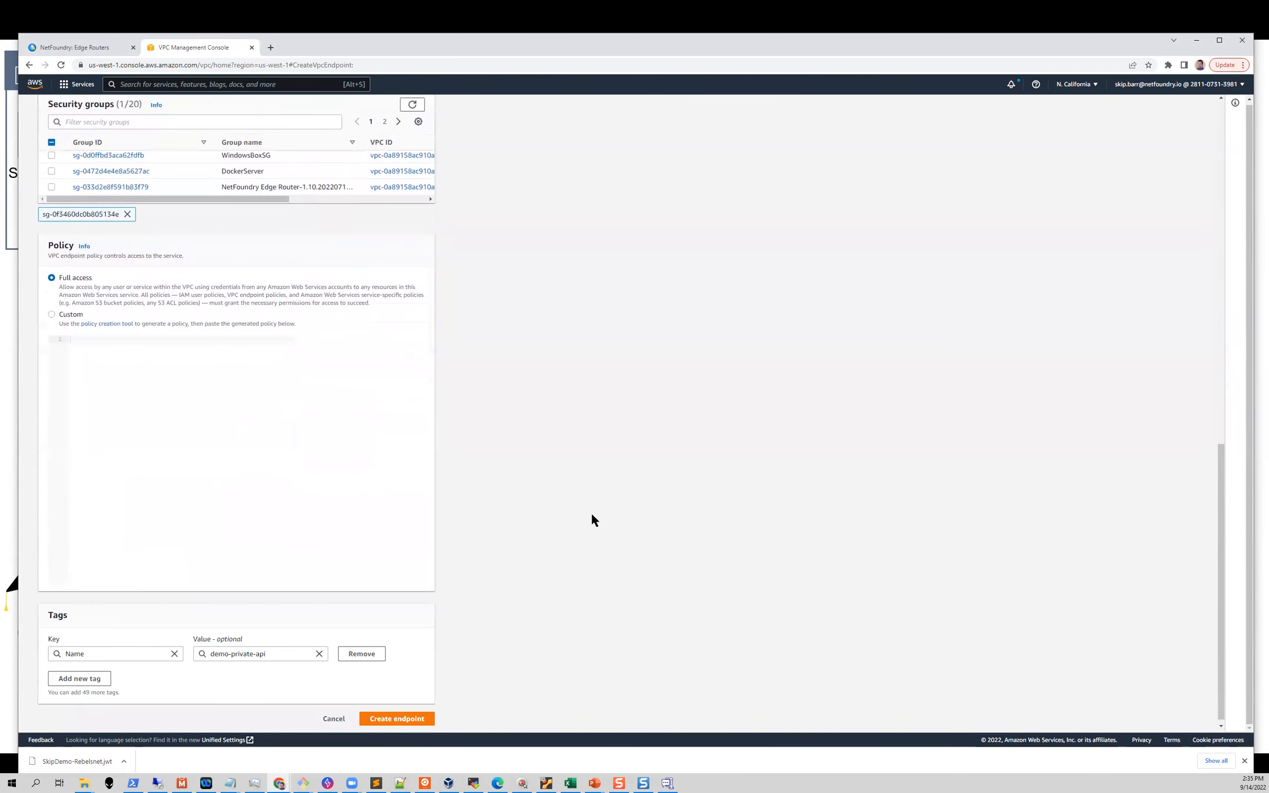
left_click(416, 708)
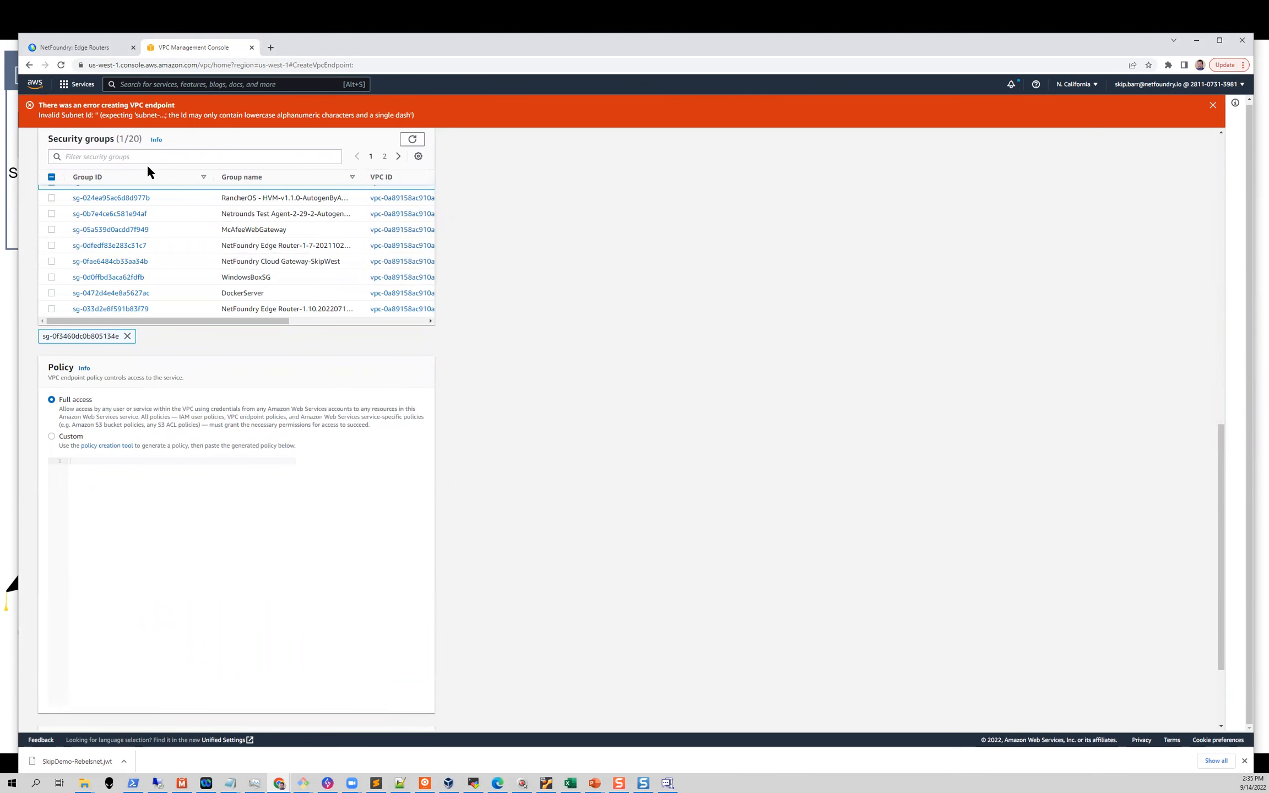
Pick subnet-01bb56ec68aeae1a1 for us-west-1a and create the endpoint again
scroll(247, 289, "up", 2)
scroll(246, 294, "up", 3)
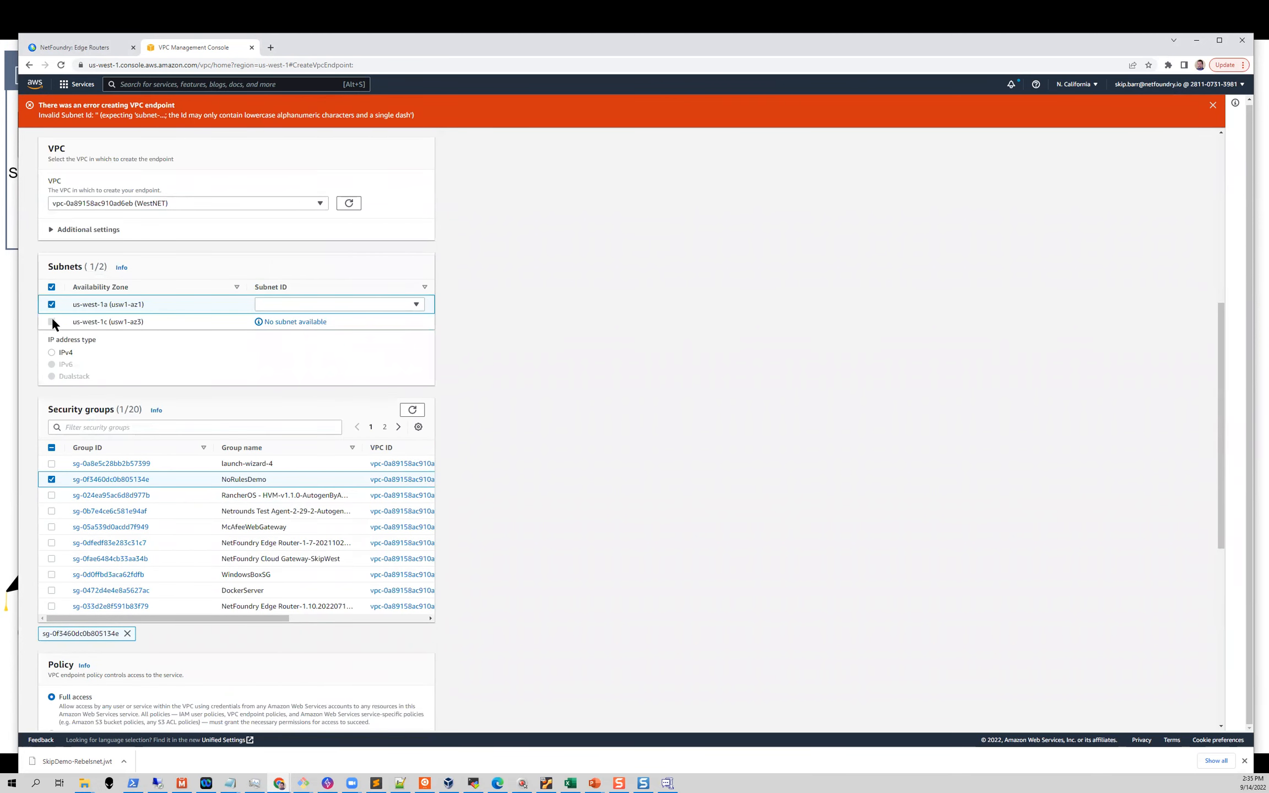
left_click(355, 304)
left_click(319, 322)
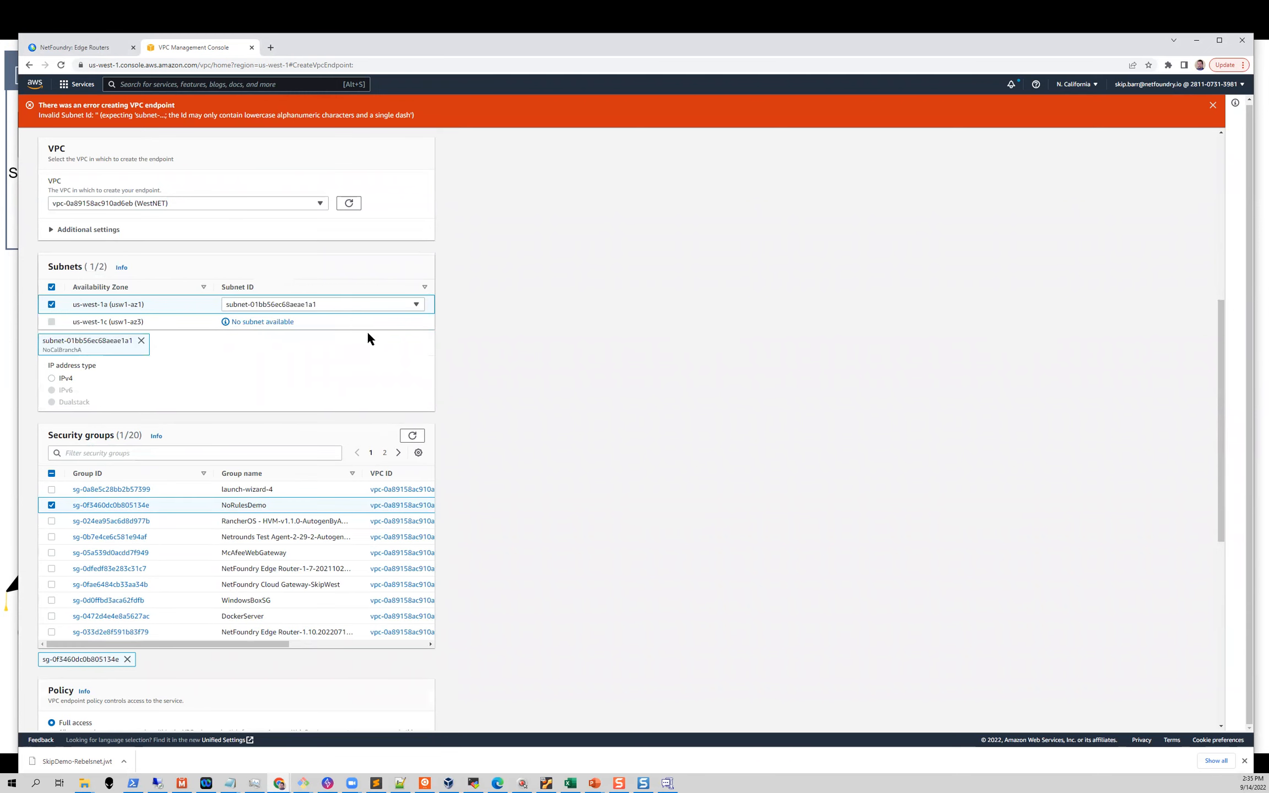
scroll(569, 414, "down", 7)
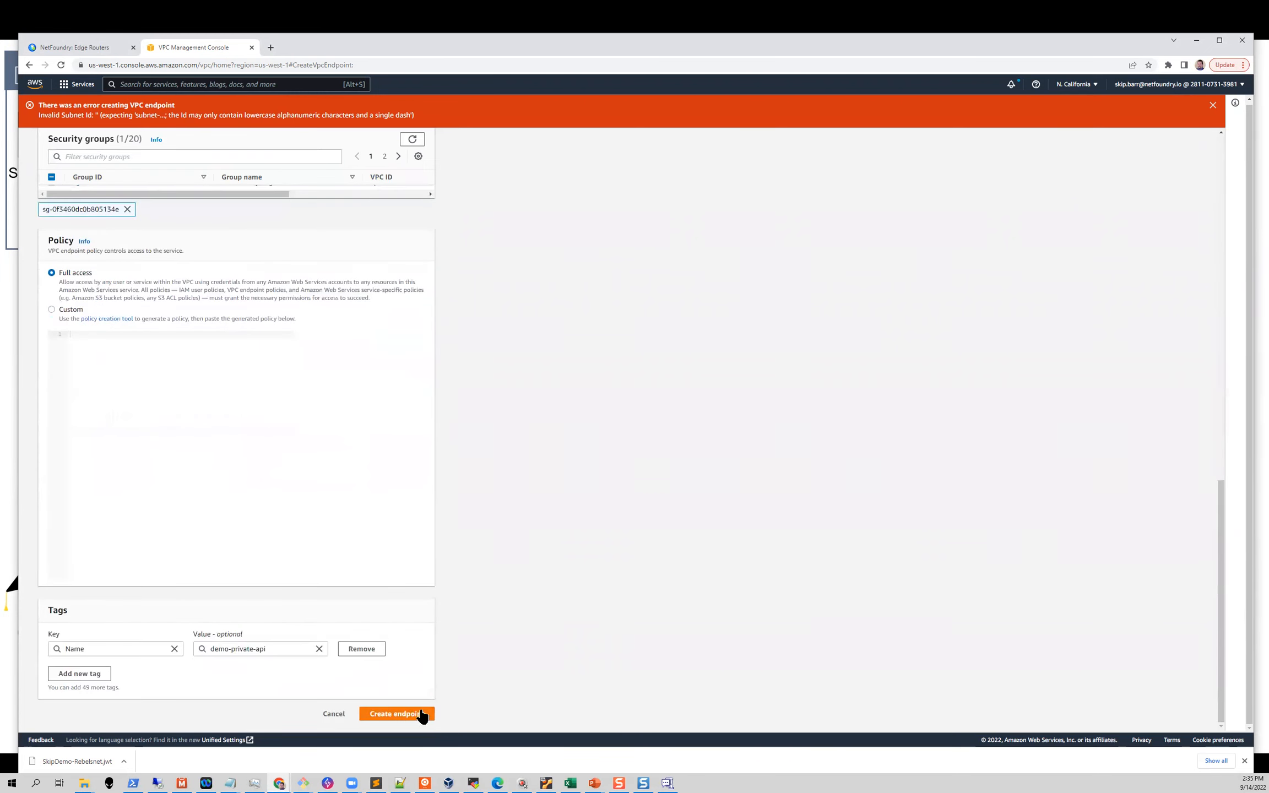
left_click(411, 713)
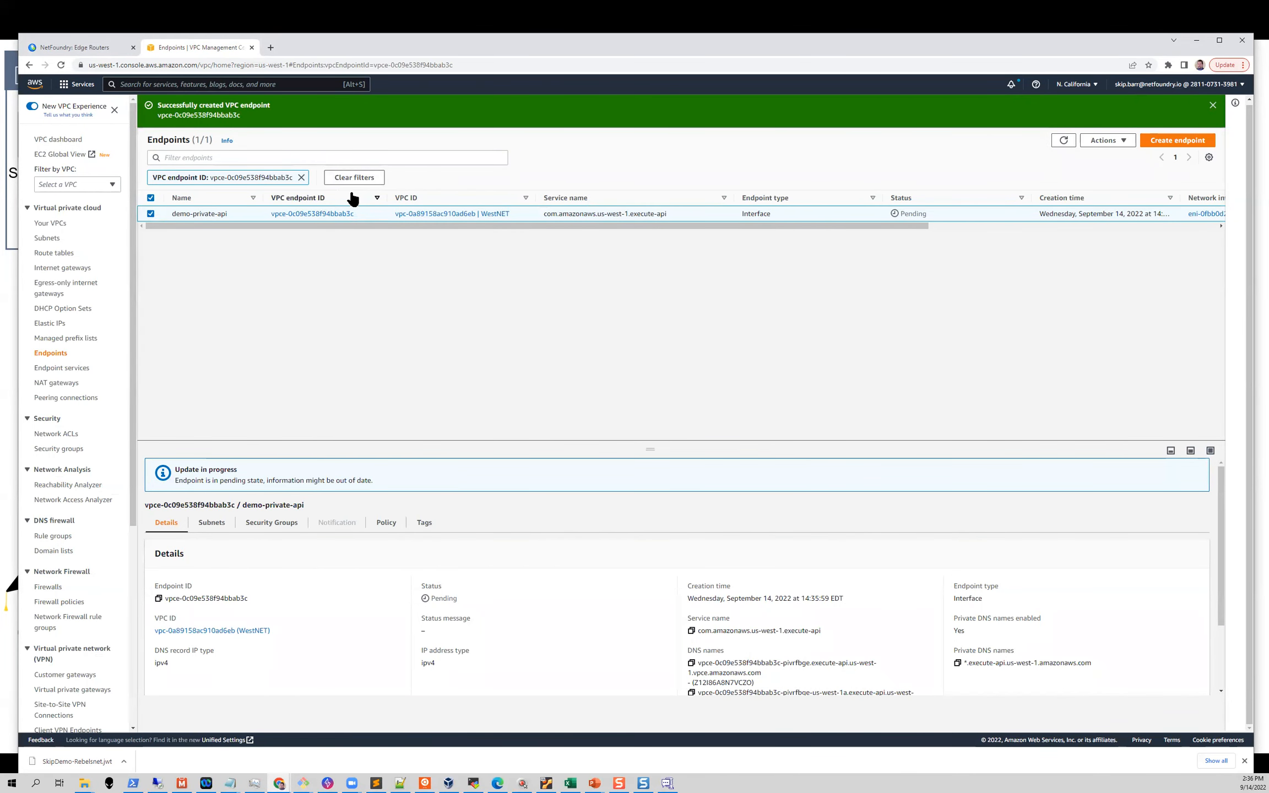
Search AWS services for 'api' and go to the API Gateway console
left_click(83, 85)
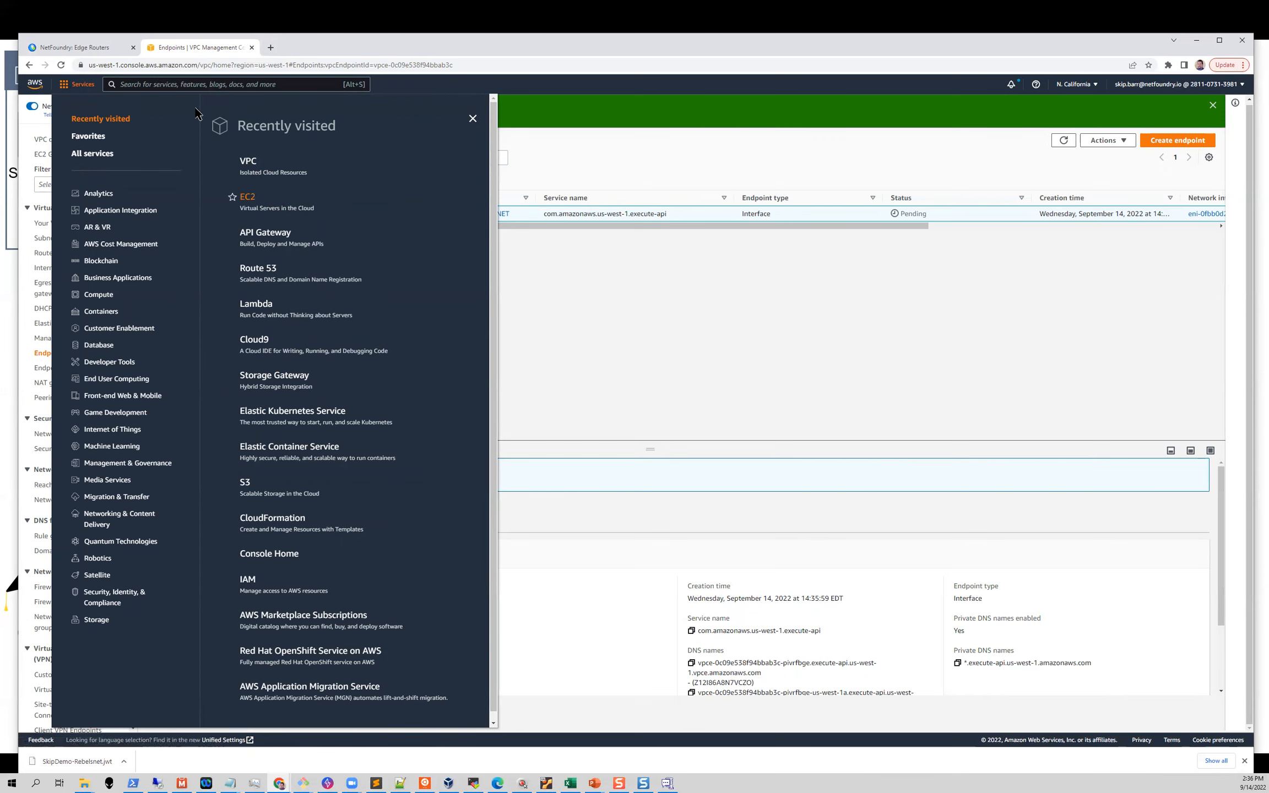
left_click(190, 86)
type("a")
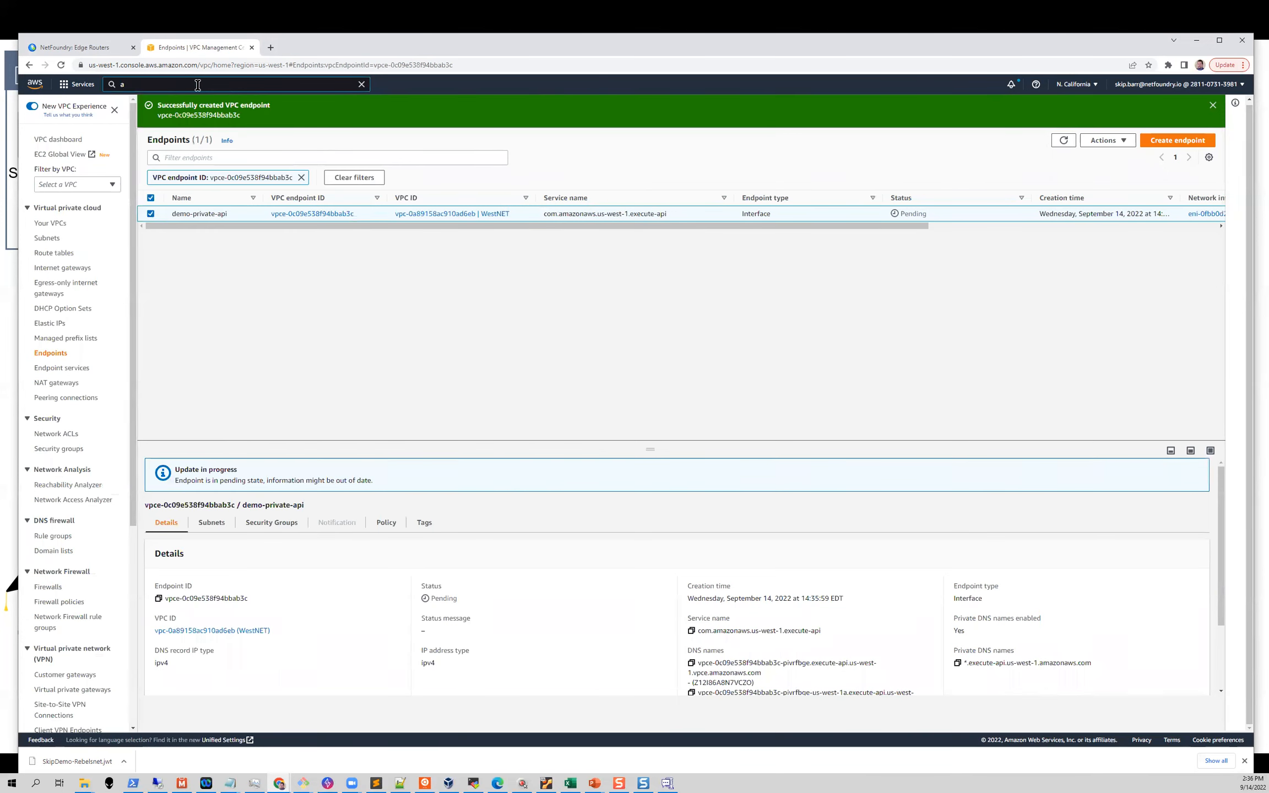
type("[o")
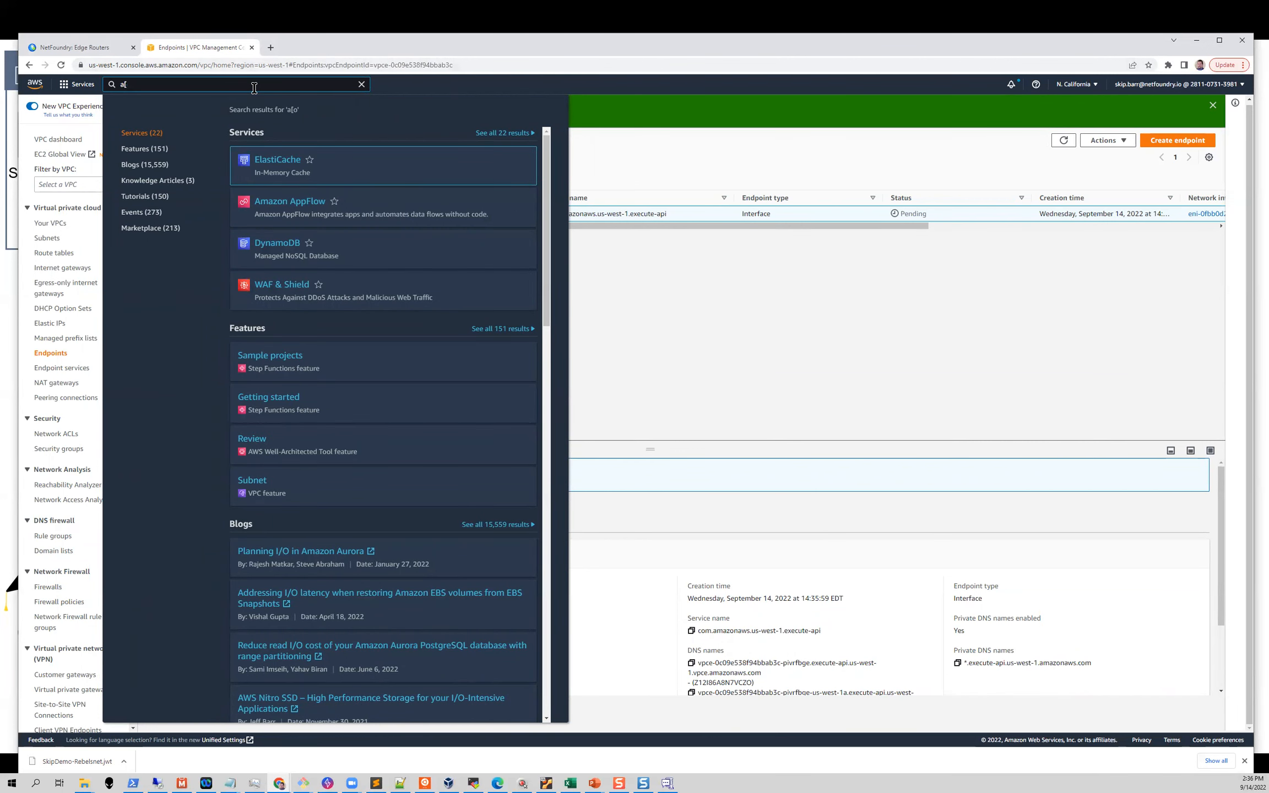
key("BackSpace")
type("pig")
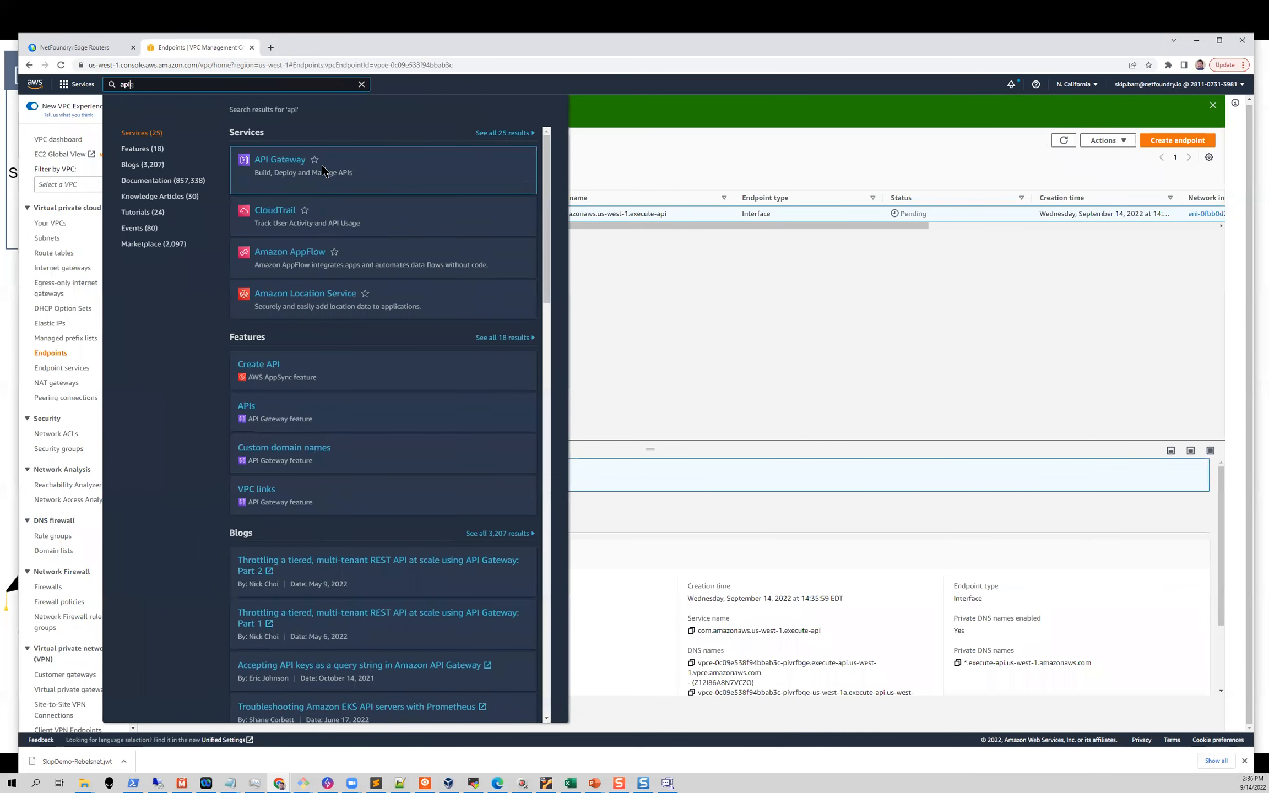
left_click(273, 167)
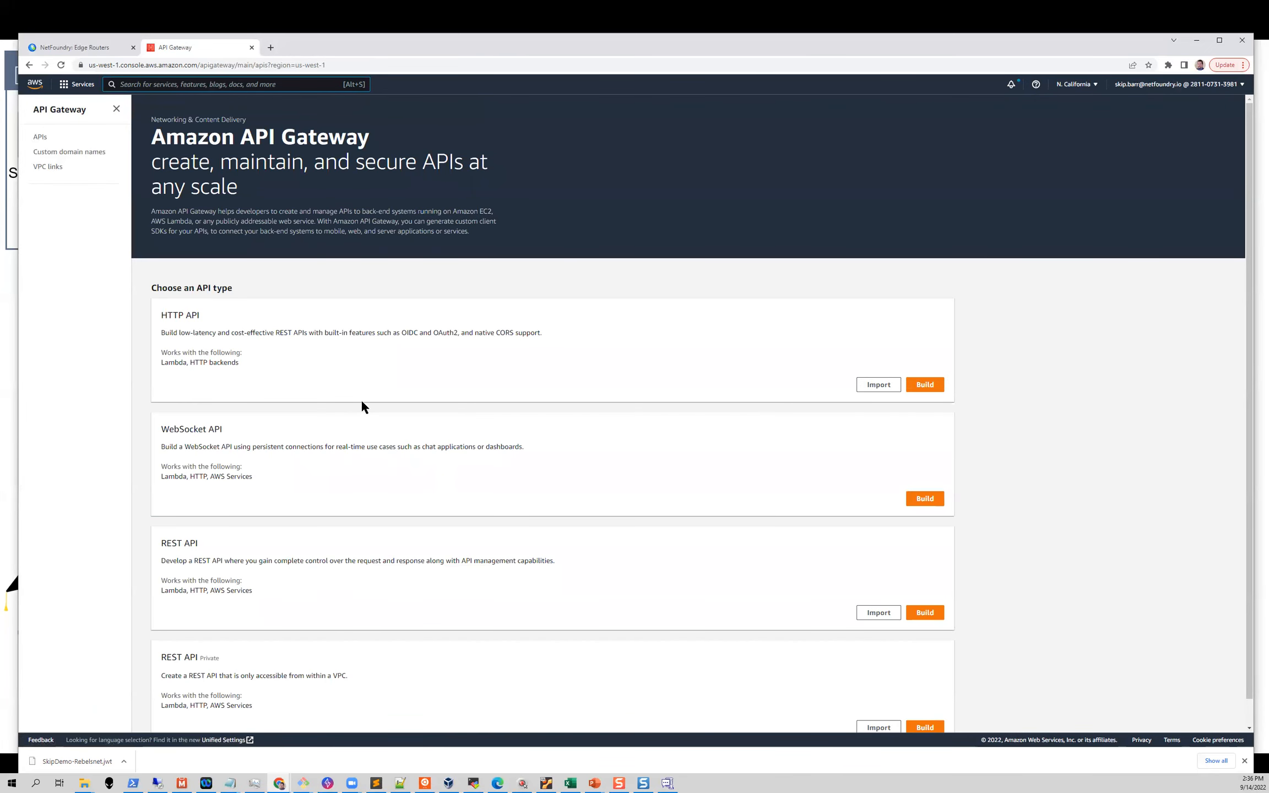
scroll(362, 405, "down", 1)
Import the PetStore example as a Private-endpoint REST API and open its Resource Policy page
left_click(925, 585)
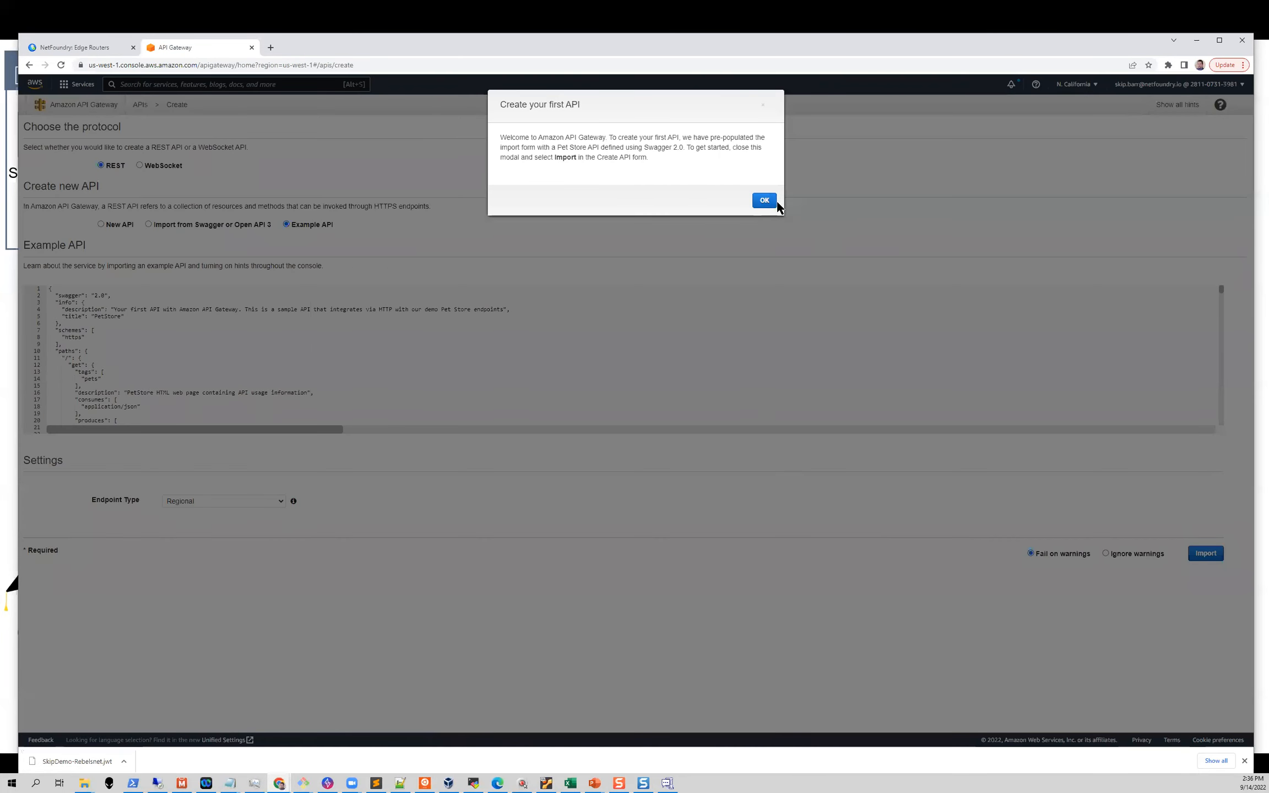
left_click(765, 200)
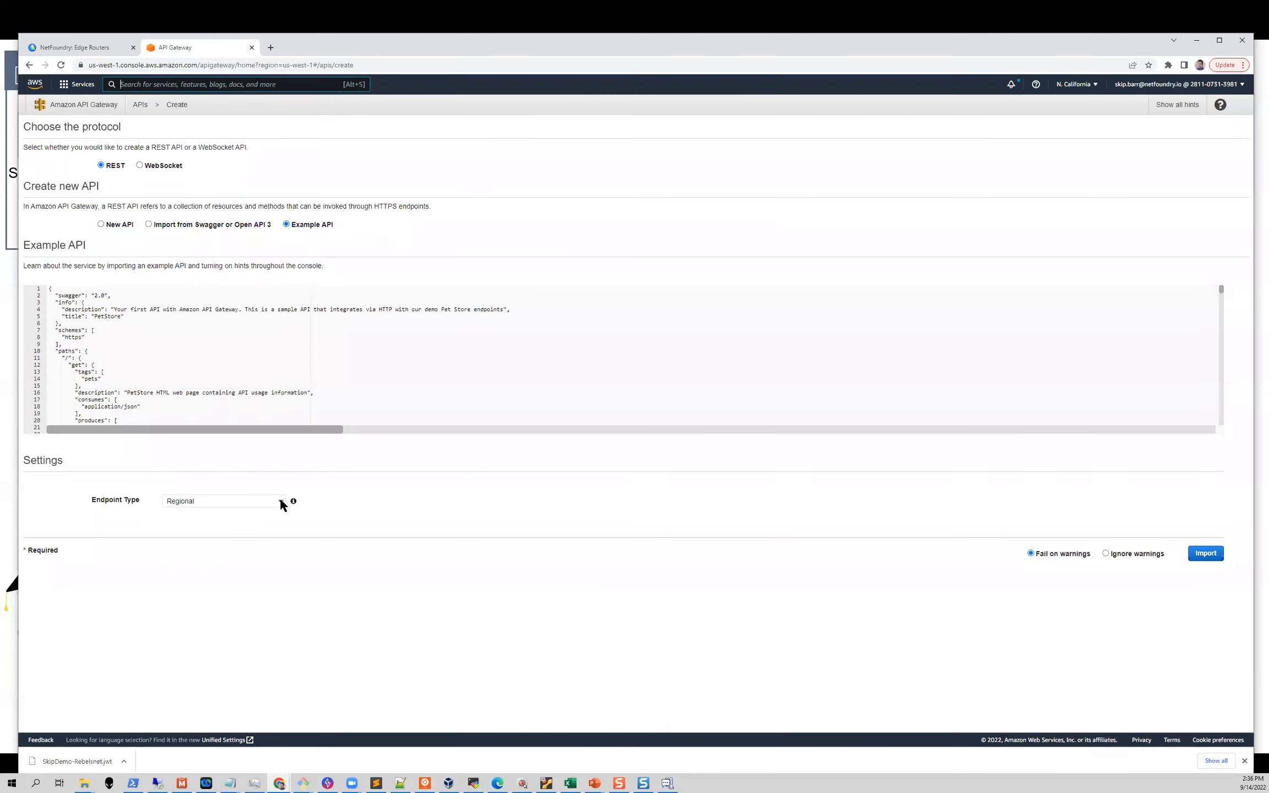
left_click(278, 500)
left_click(260, 530)
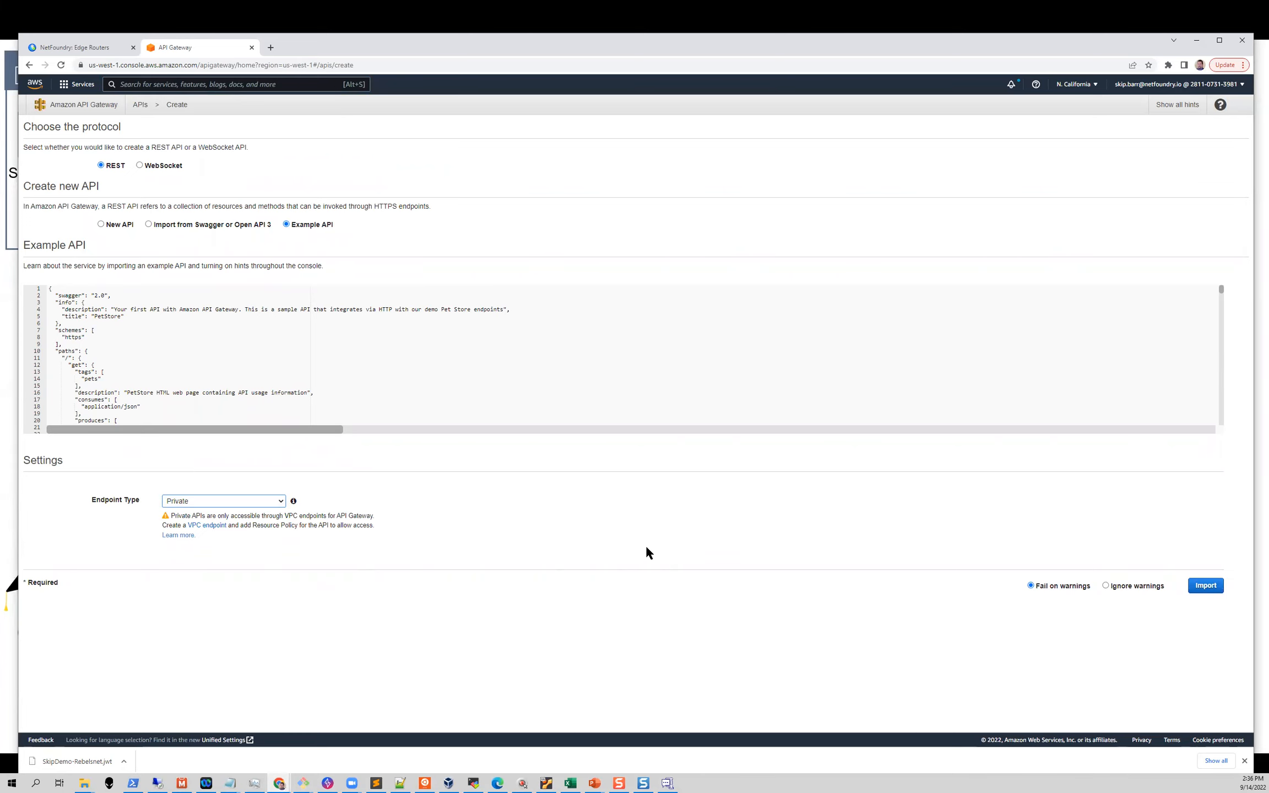
left_click(1205, 586)
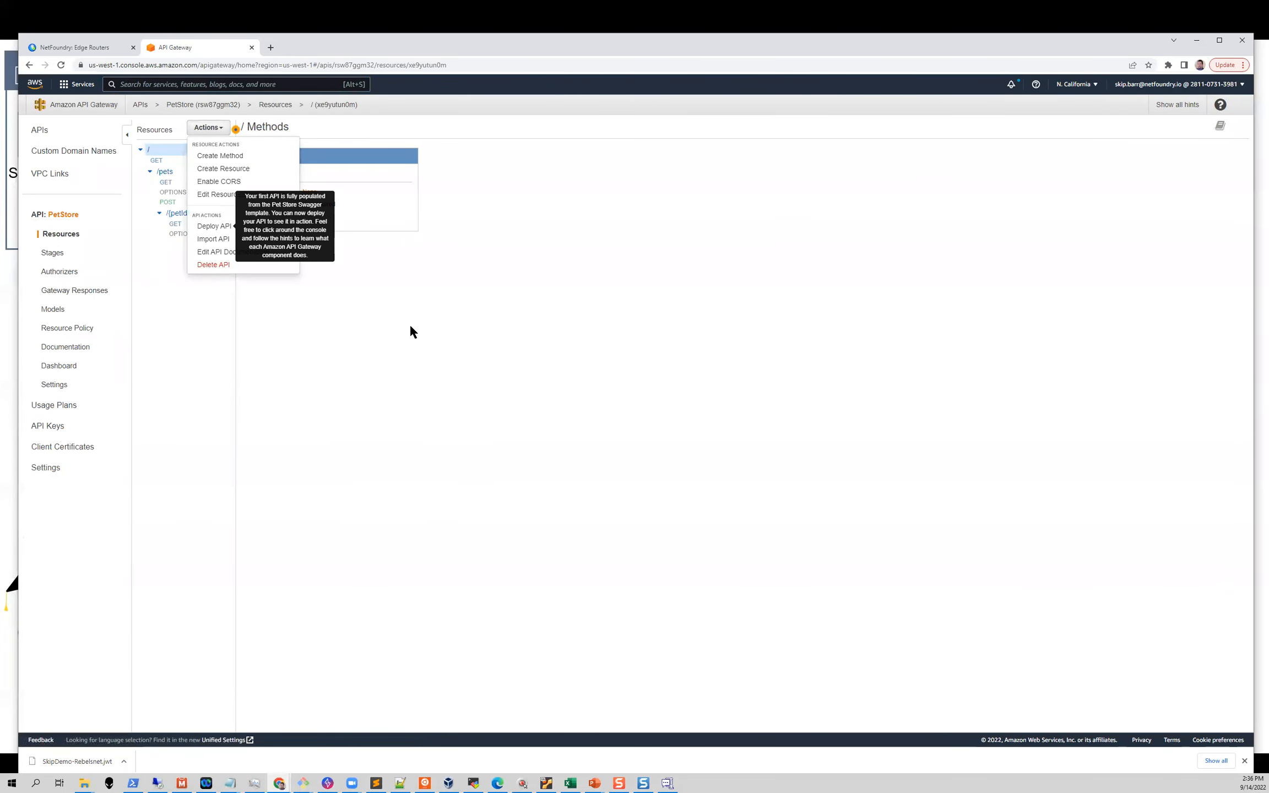
left_click(323, 321)
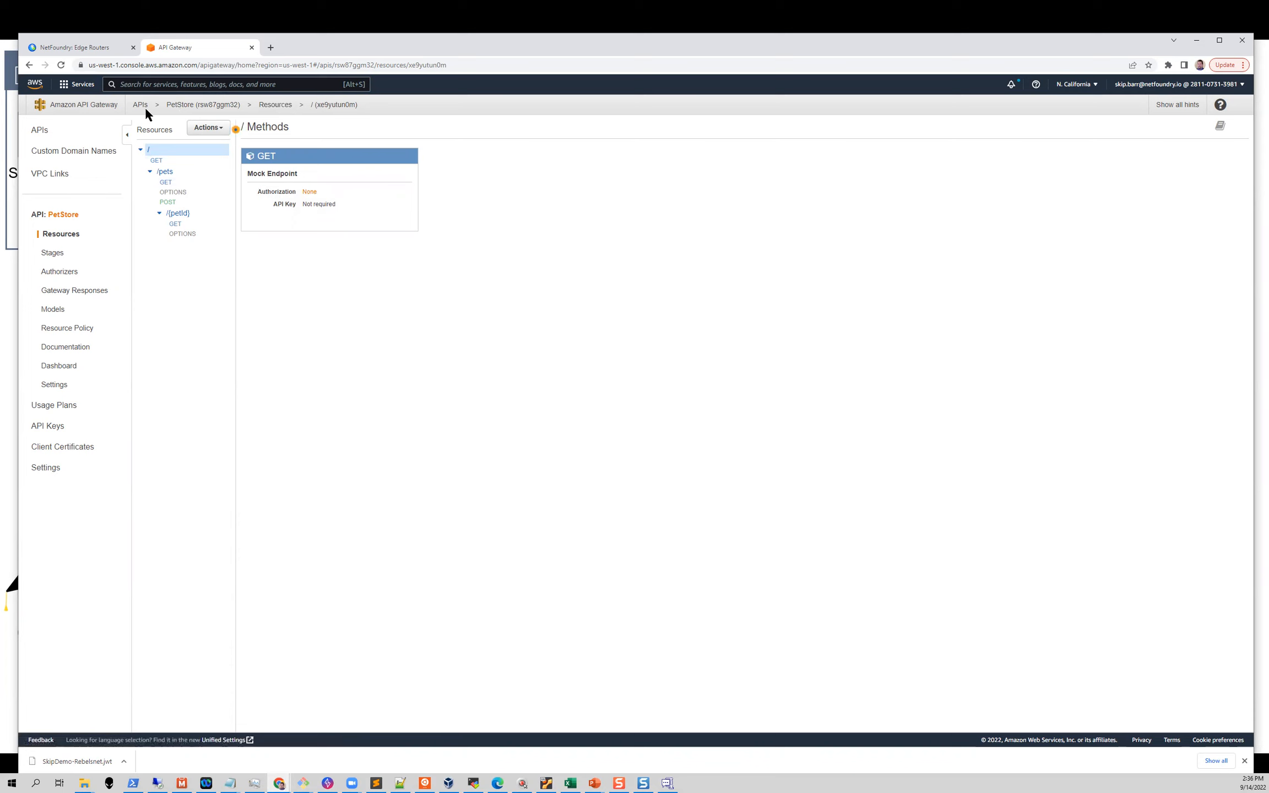
left_click(77, 327)
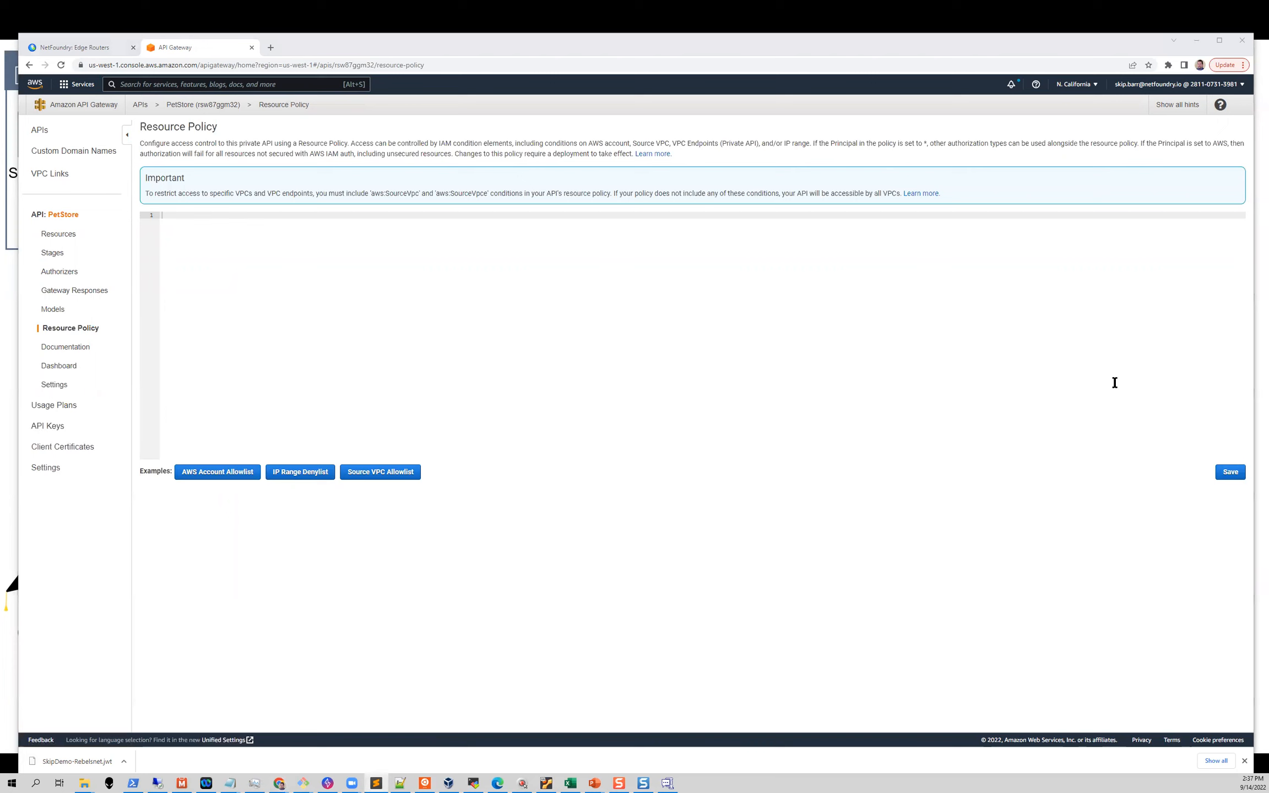
Paste a resource policy allowing any principal execute-api:Invoke, then start Deploy API for PetStore
left_click(177, 214)
type("{     \"Version\": \"2012-10-17\",     \"Statement\": [         {             \"Effect\": \"Allow\",             \"Principal\": \"*\",             \"Action\": \"execute-api:Invoke\",             \"Resource\": \"*\"         }     ] }")
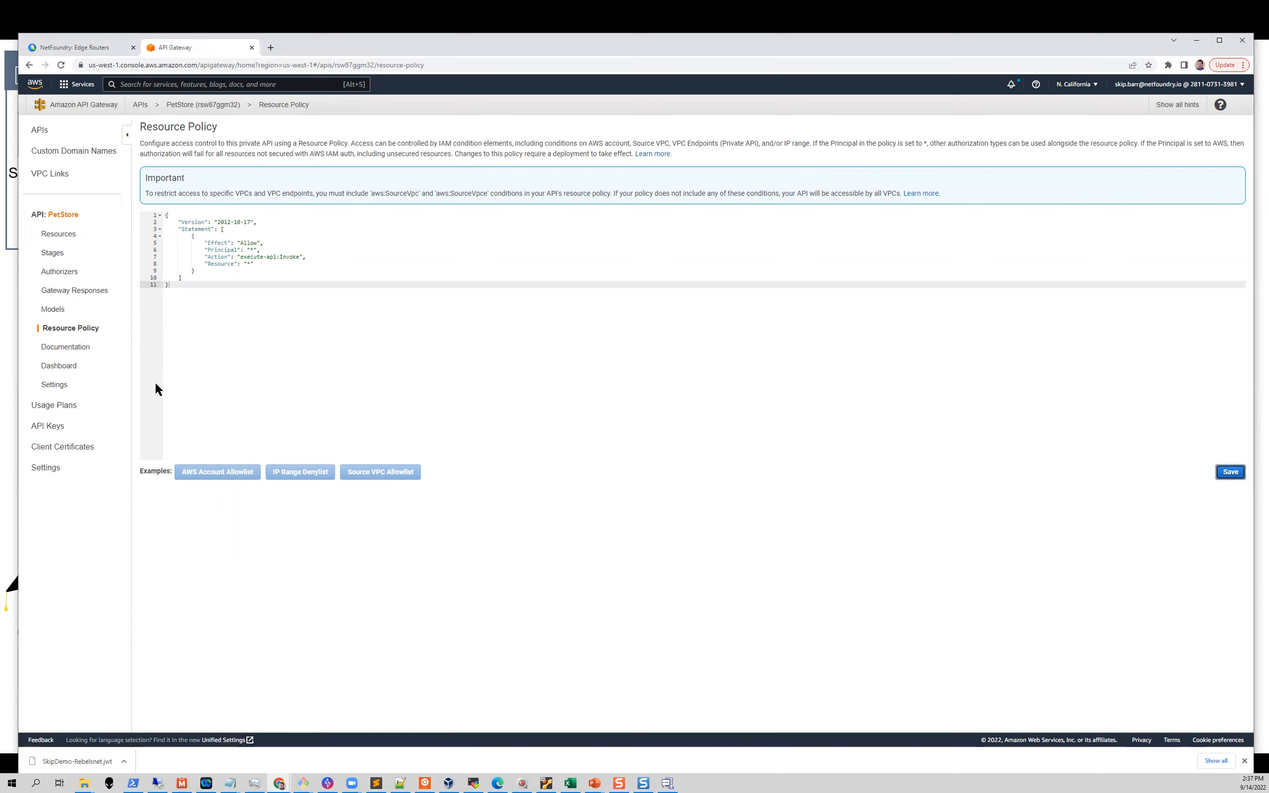
left_click(140, 106)
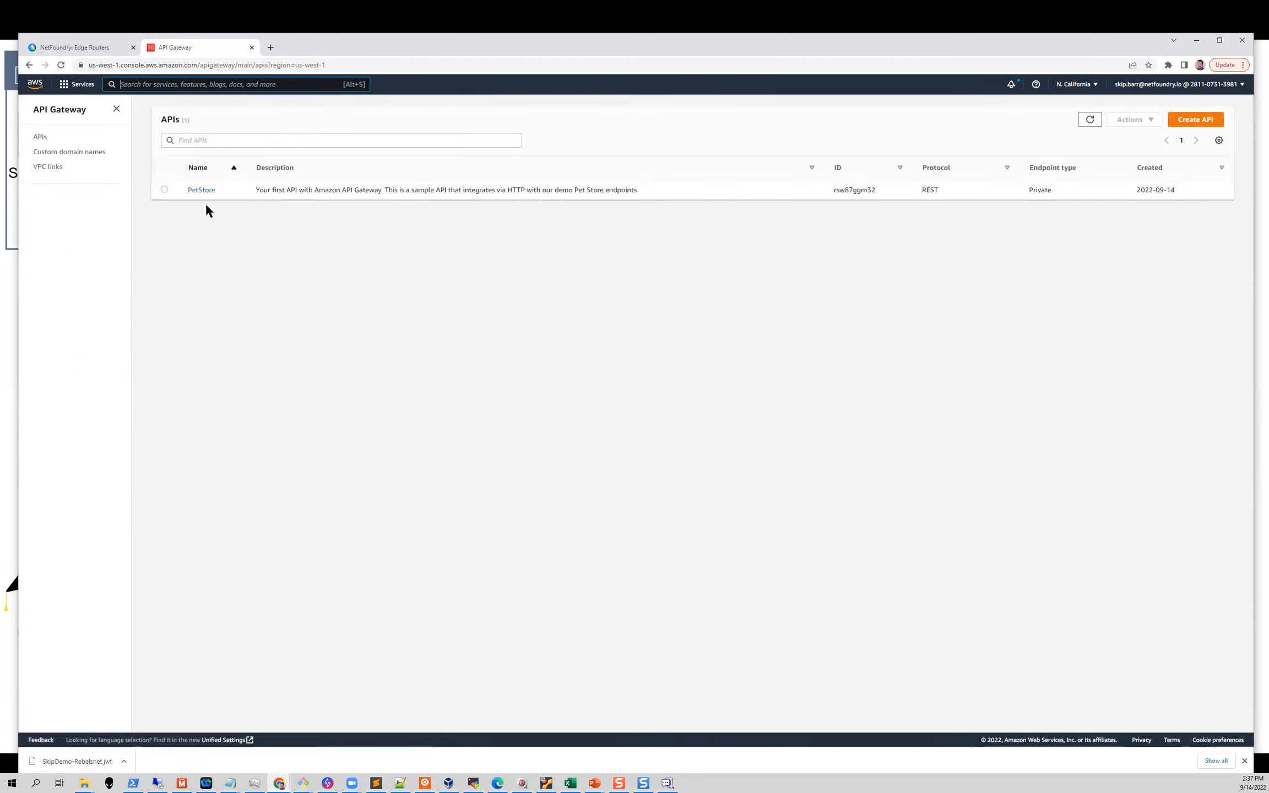
left_click(197, 190)
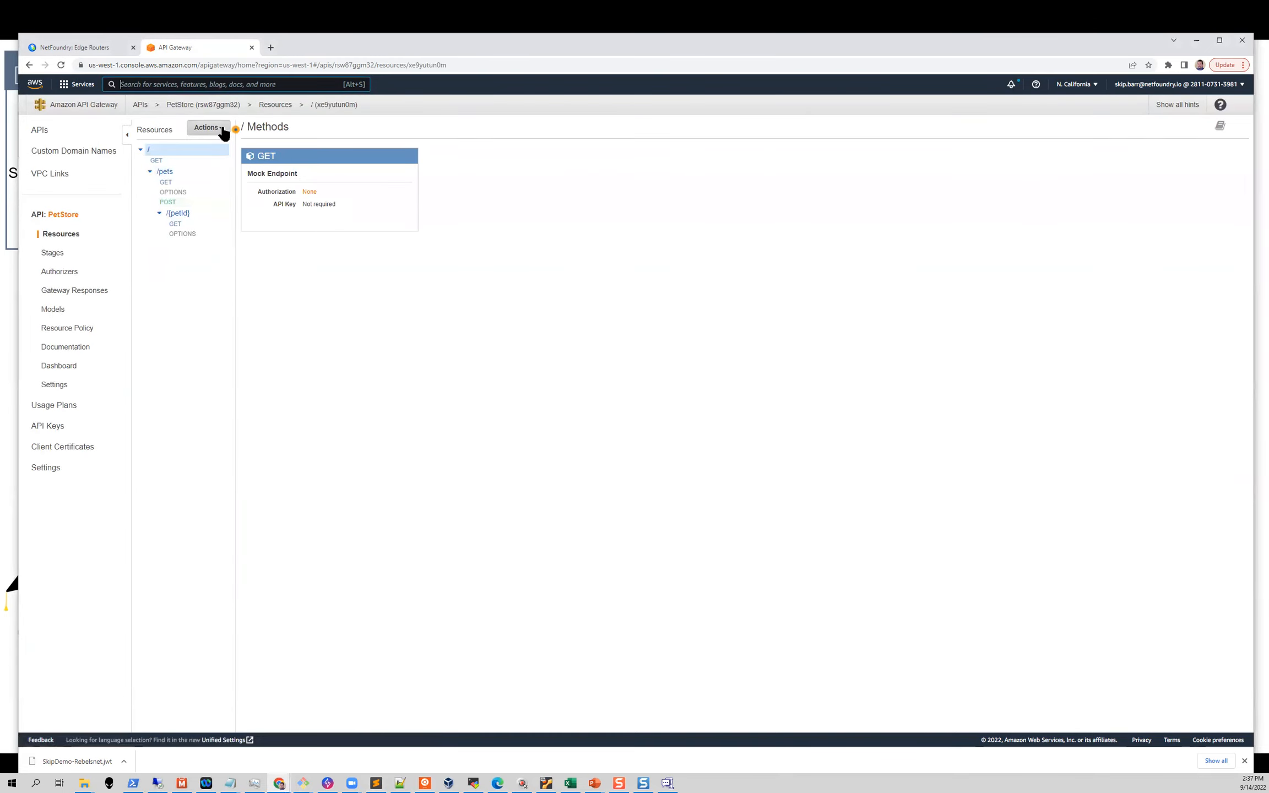
left_click(222, 130)
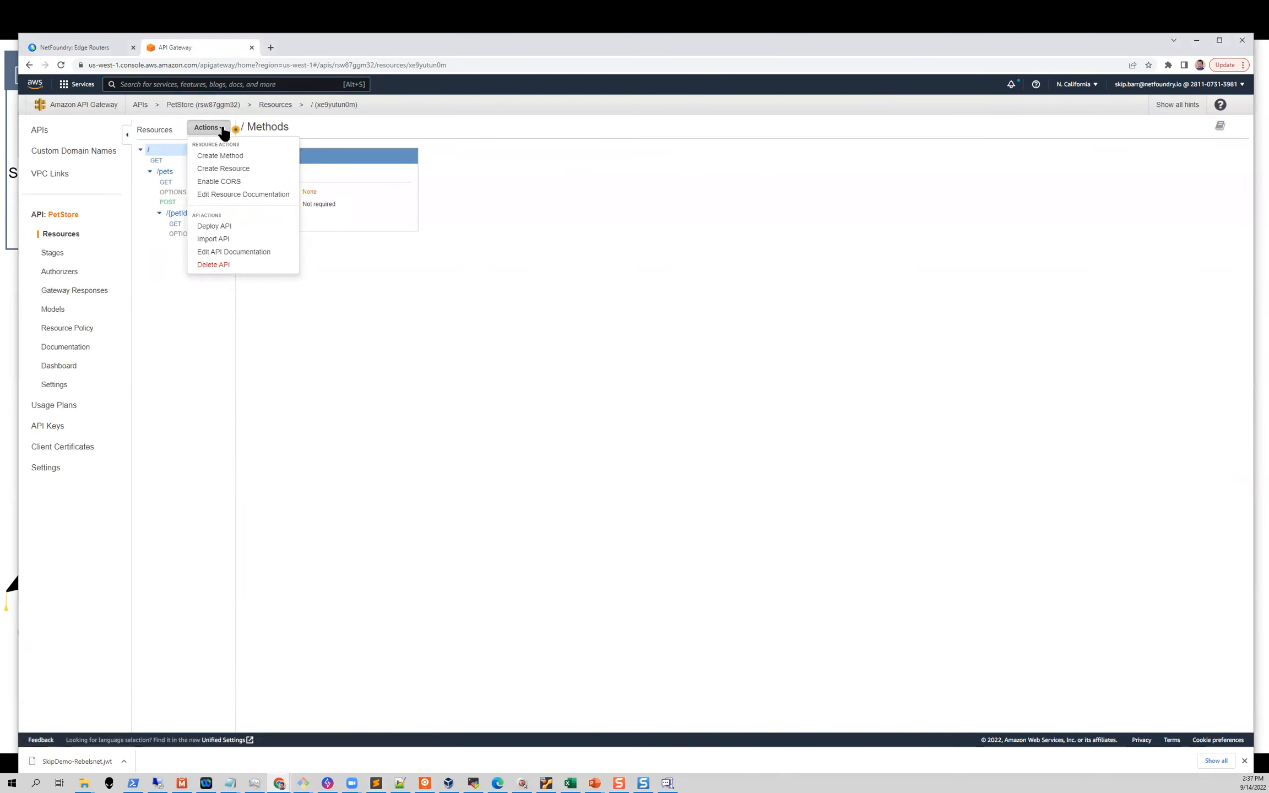
left_click(231, 226)
Deploy the PetStore API to a new stage named 'demo'
left_click(667, 173)
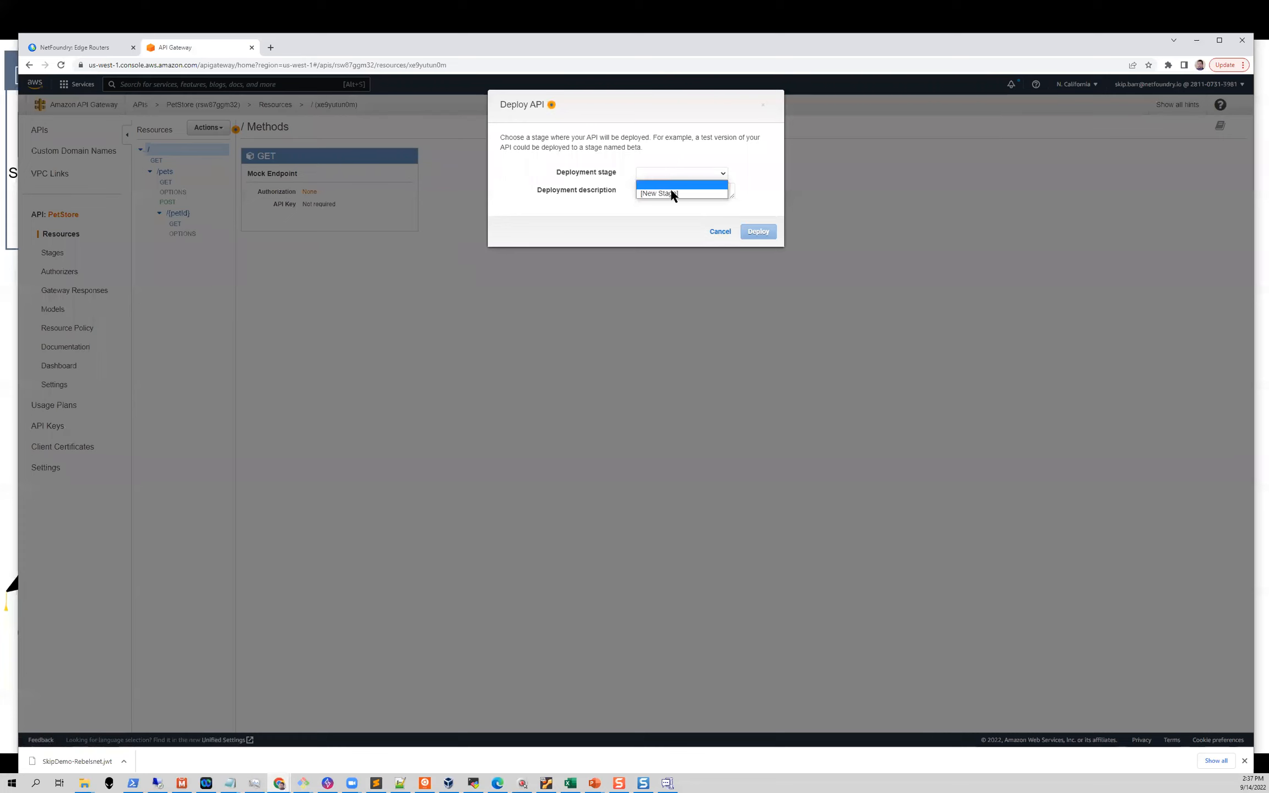
left_click(671, 192)
left_click(671, 191)
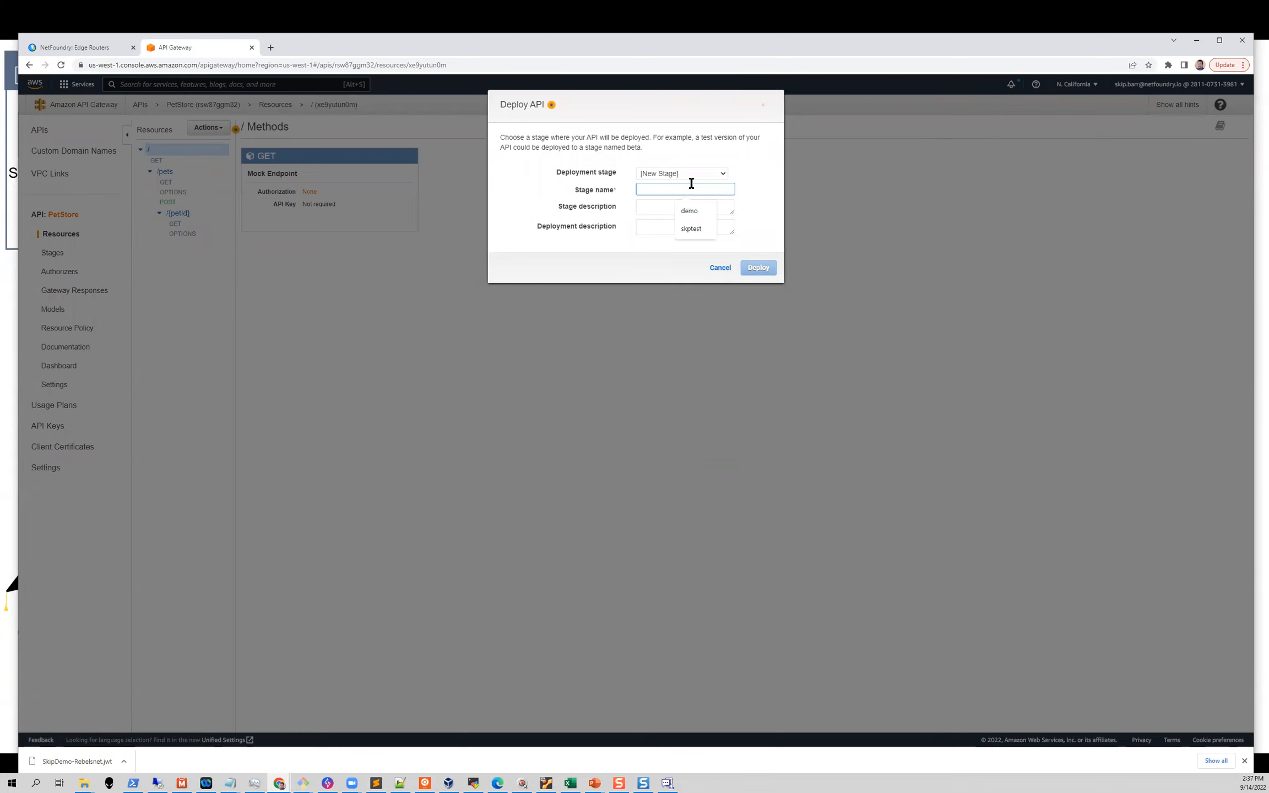
type("demo")
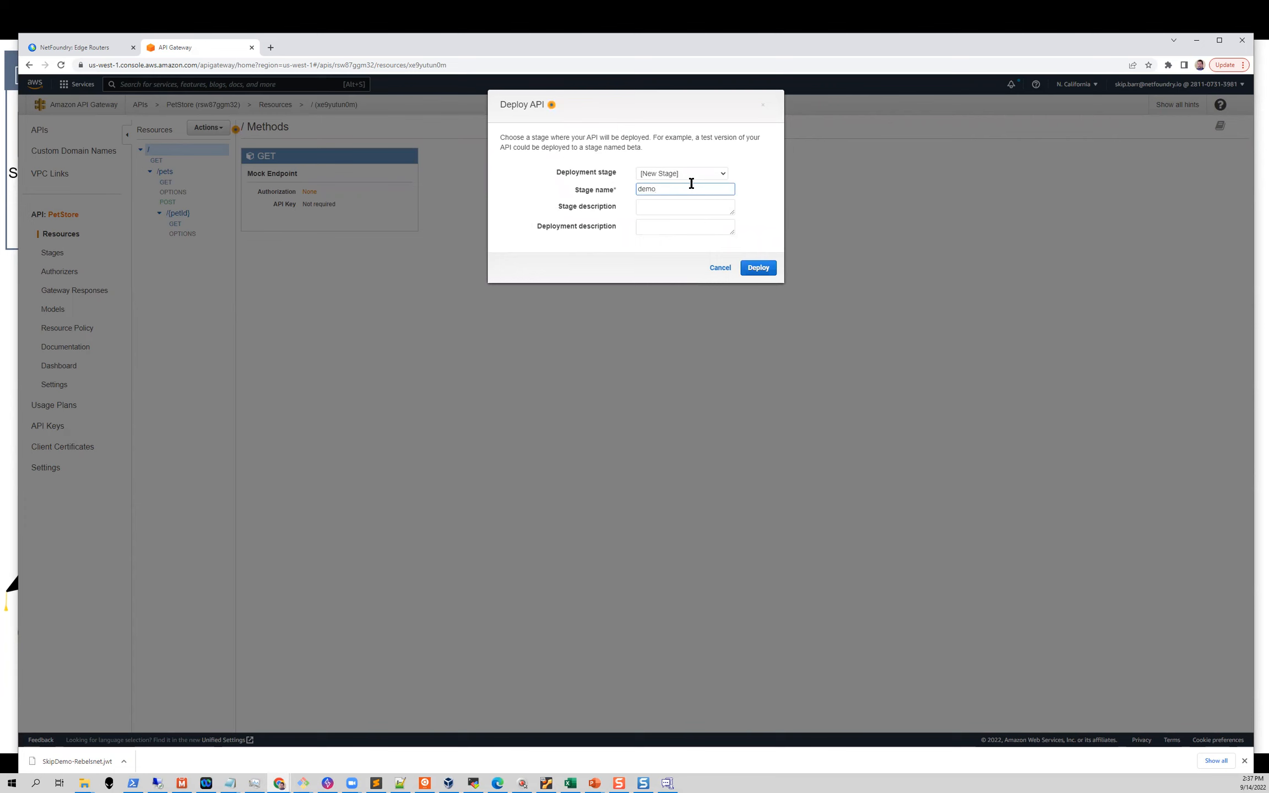
left_click(759, 267)
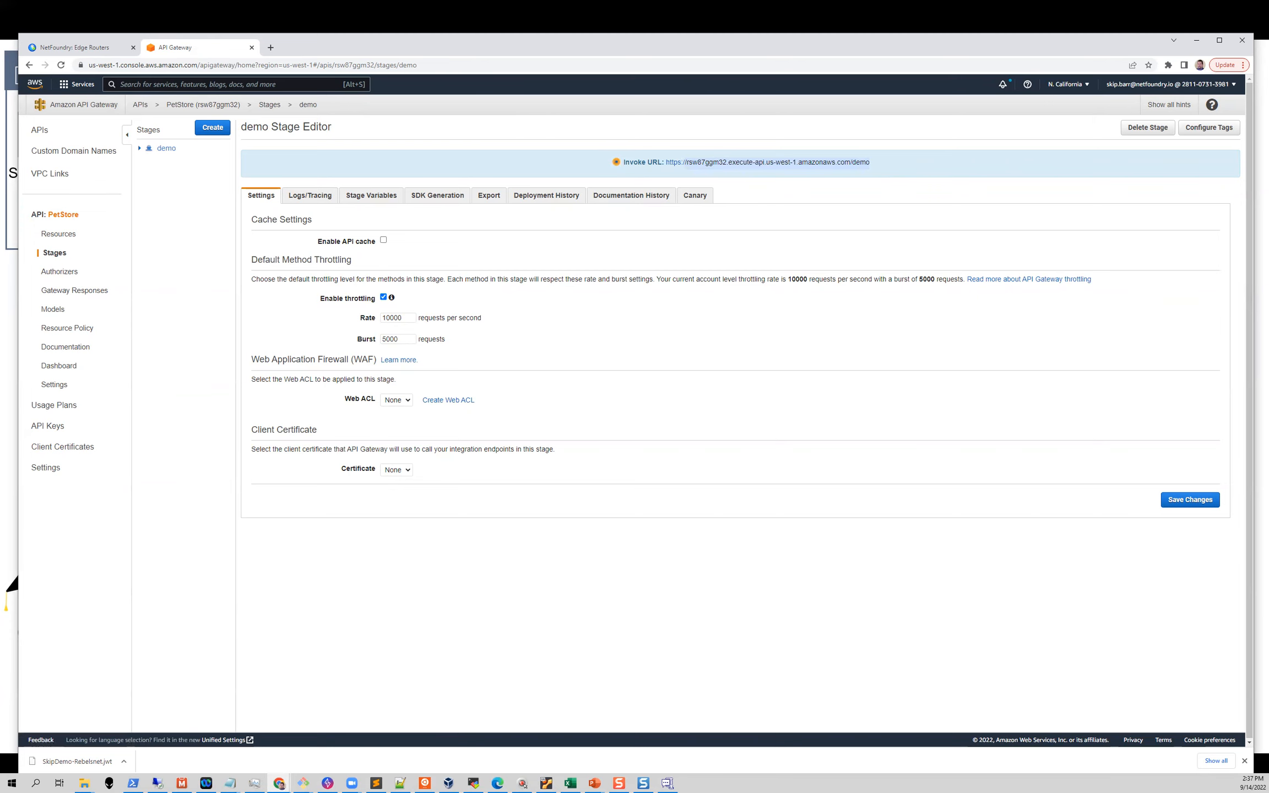
Paste the invoke URL after API ID= on line 10 and trim it down to rsw87ggm32
key("alt+Tab")
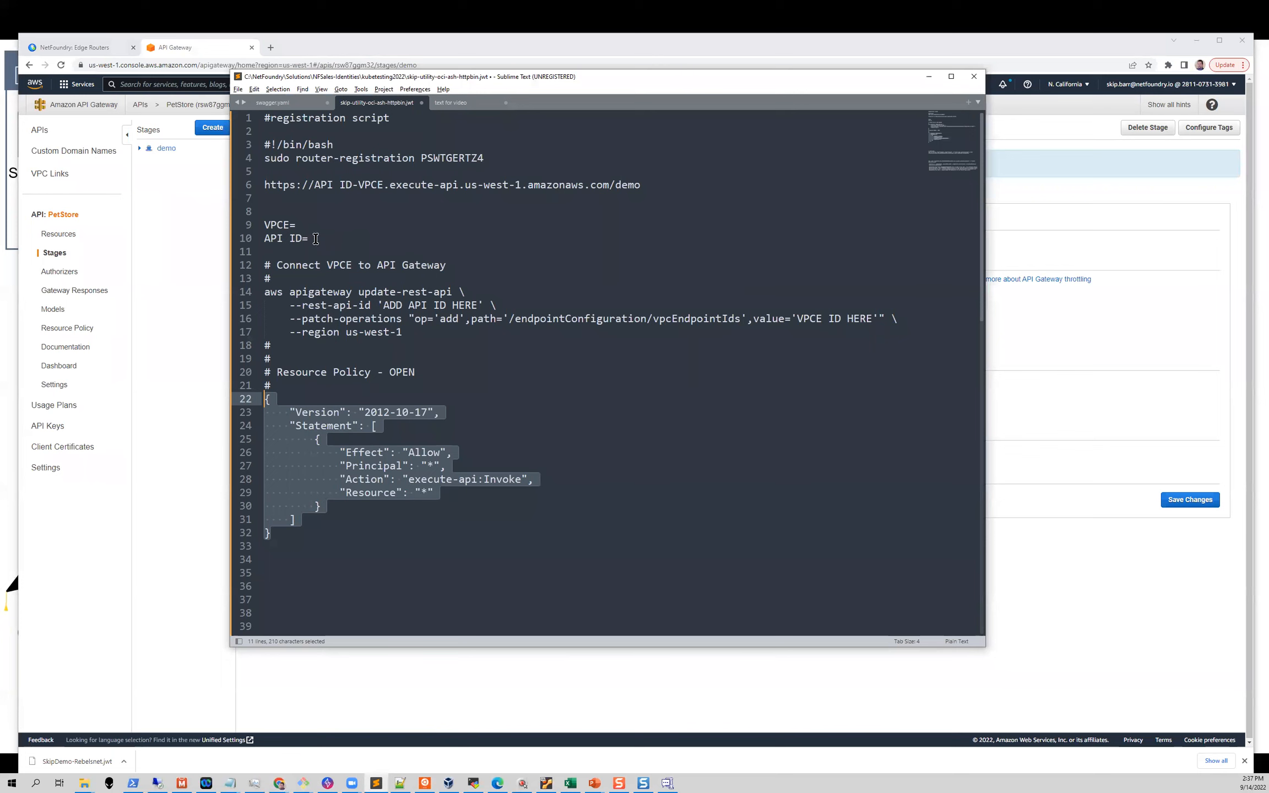
left_click(314, 238)
type("/rsw87ggm32.execute-api.us-west-1.amazonaws.com/demo")
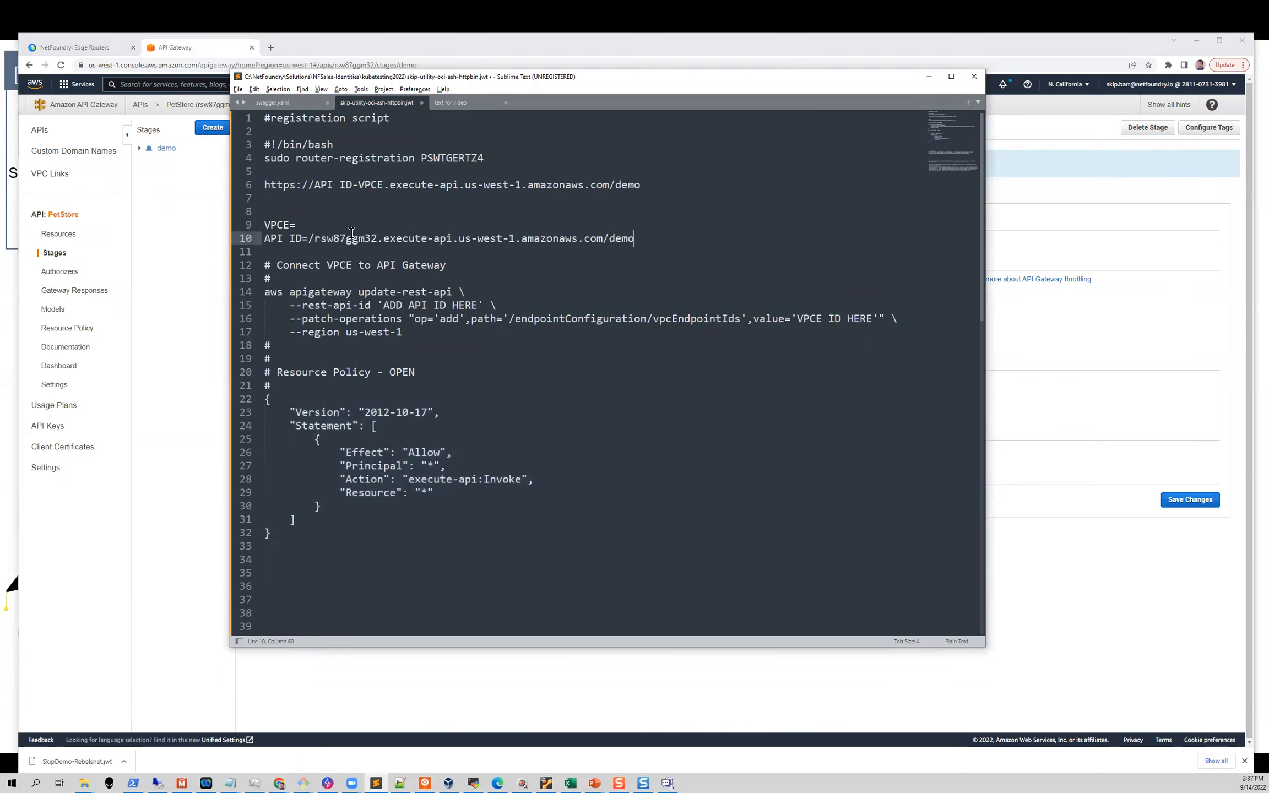
key("BackSpace")
key("BackSpace")
key("BackSpace")
key("BackSpace")
key("BackSpace")
key("BackSpace")
key("BackSpace")
key("BackSpace")
key("BackSpace")
key("BackSpace")
key("BackSpace")
key("BackSpace")
key("BackSpace")
key("BackSpace")
key("BackSpace")
key("BackSpace")
key("BackSpace")
key("BackSpace")
key("BackSpace")
key("BackSpace")
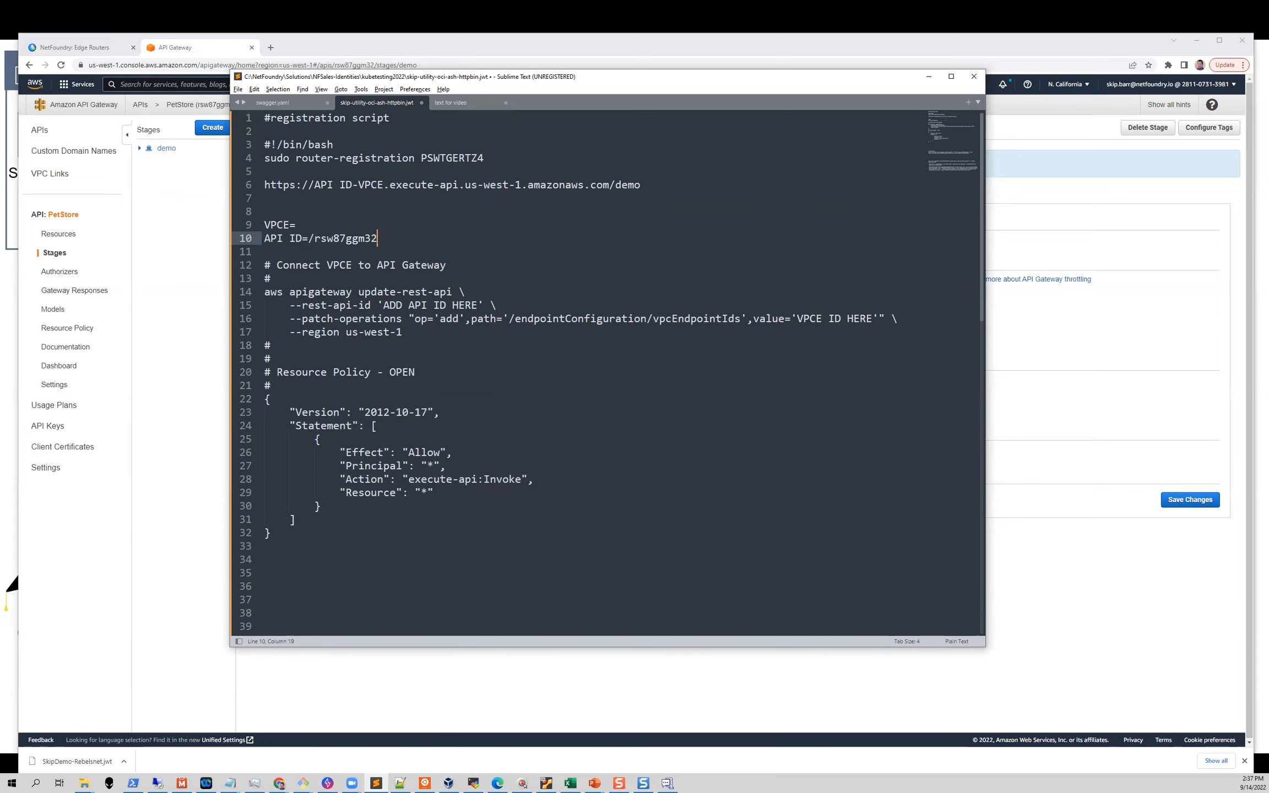
key("Left")
key("Left")
key("Left")
key("Left")
key("BackSpace")
left_click(205, 234)
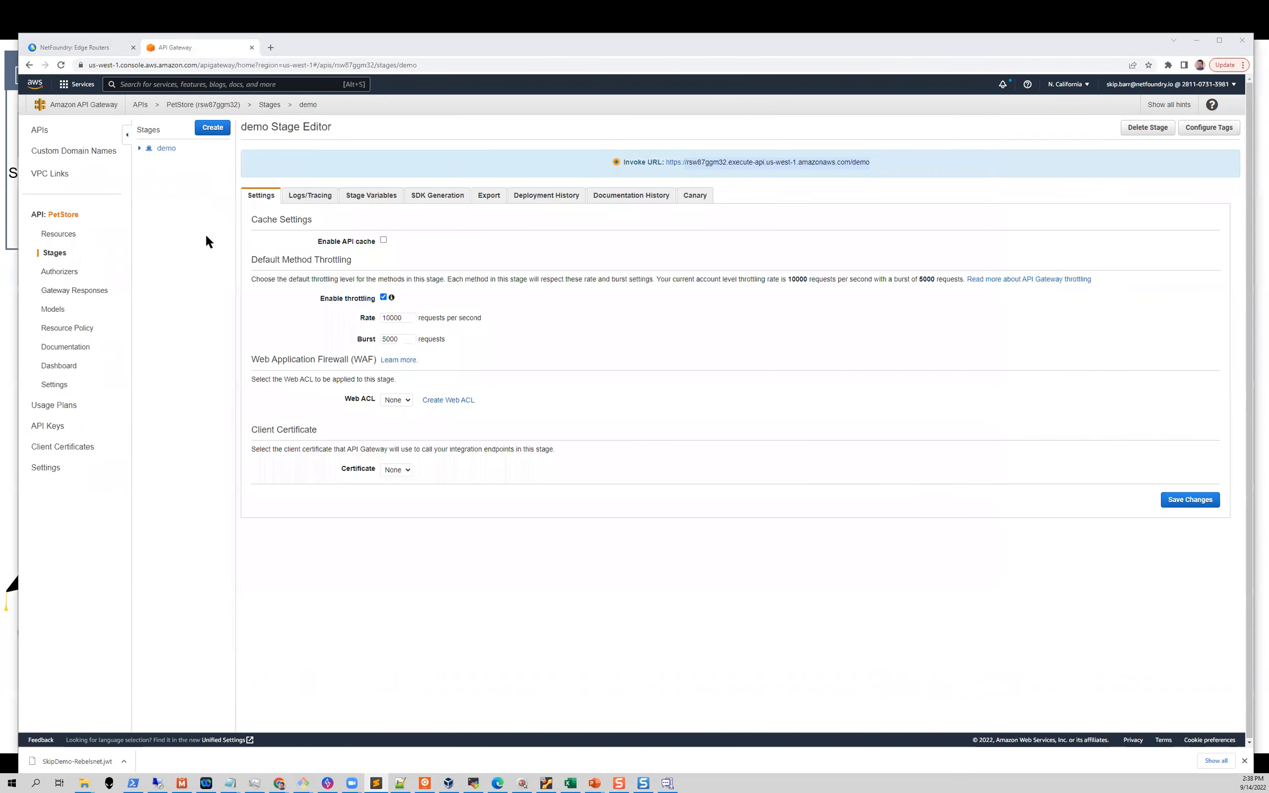
Copy the demo-private-api VPC endpoint's ID, vpce-0c09e538f94bbab3c, from the VPC Endpoints details
left_click(82, 86)
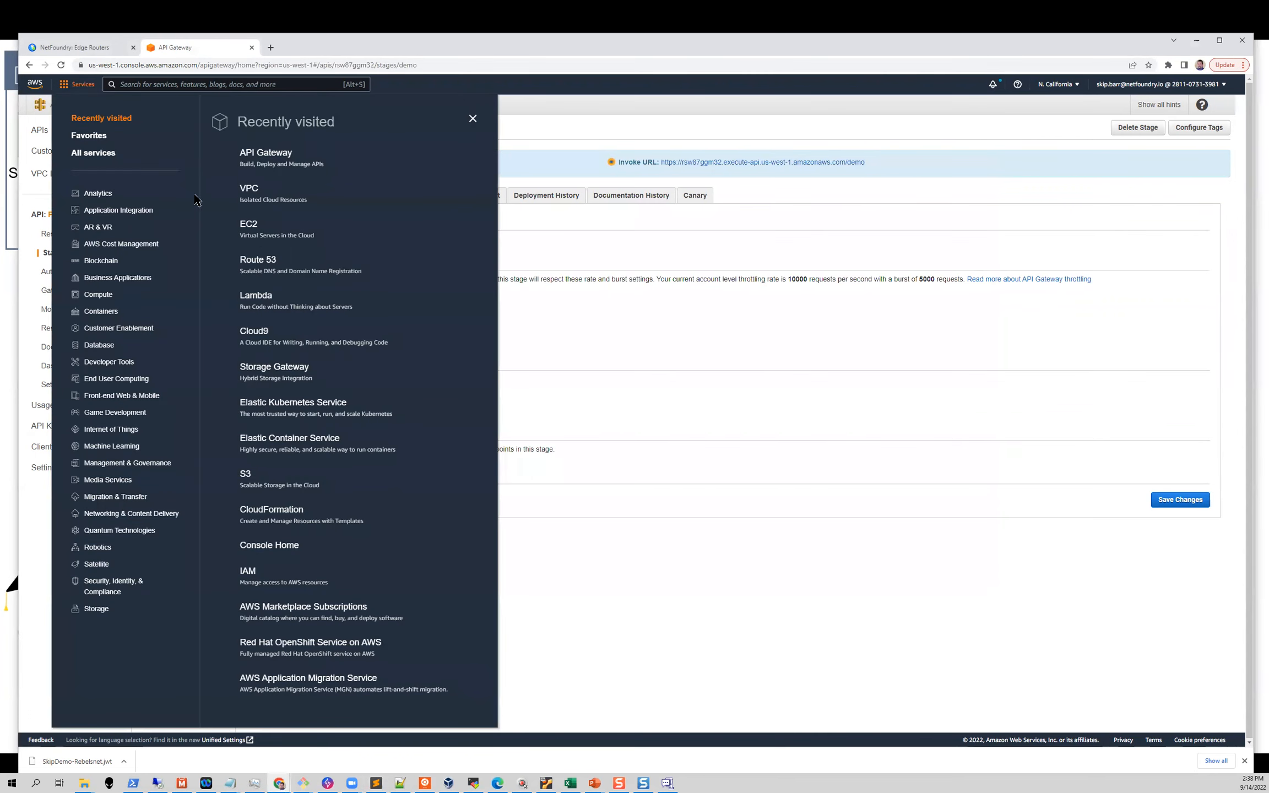
left_click(248, 189)
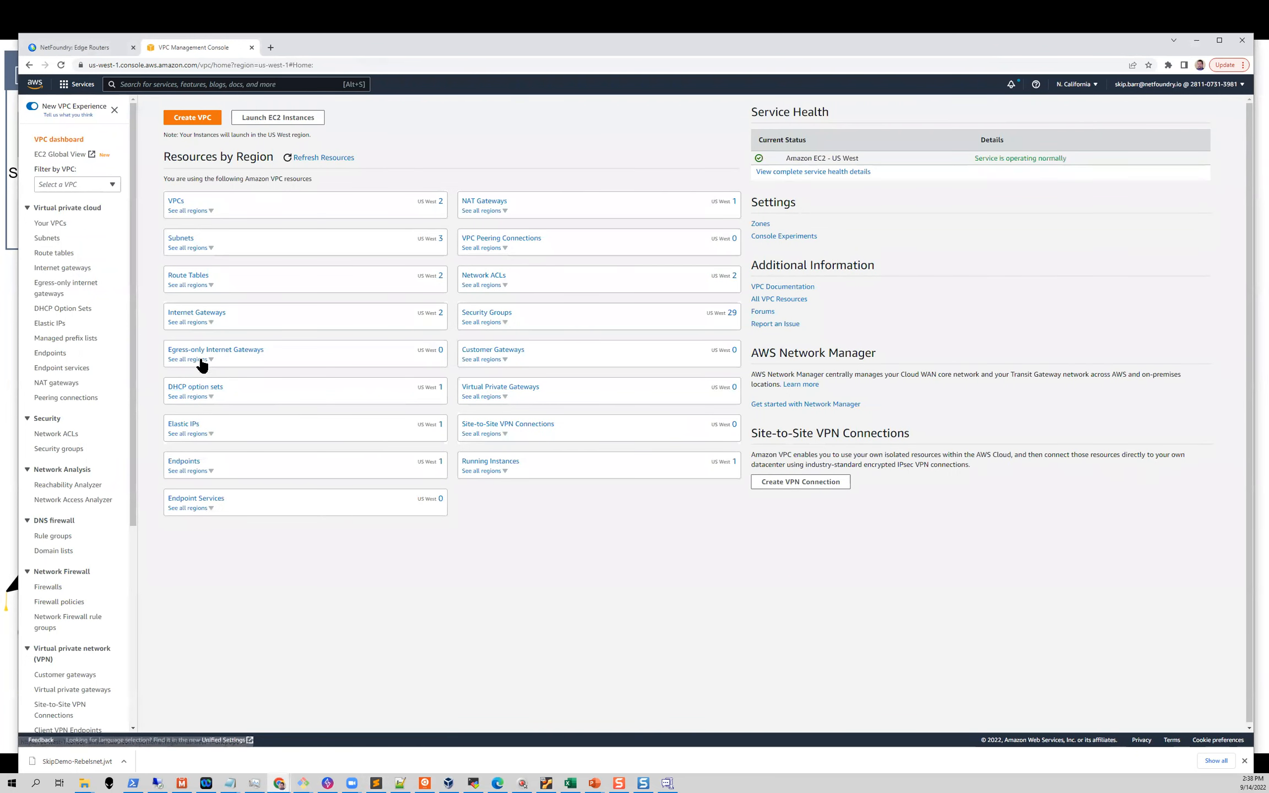
left_click(183, 461)
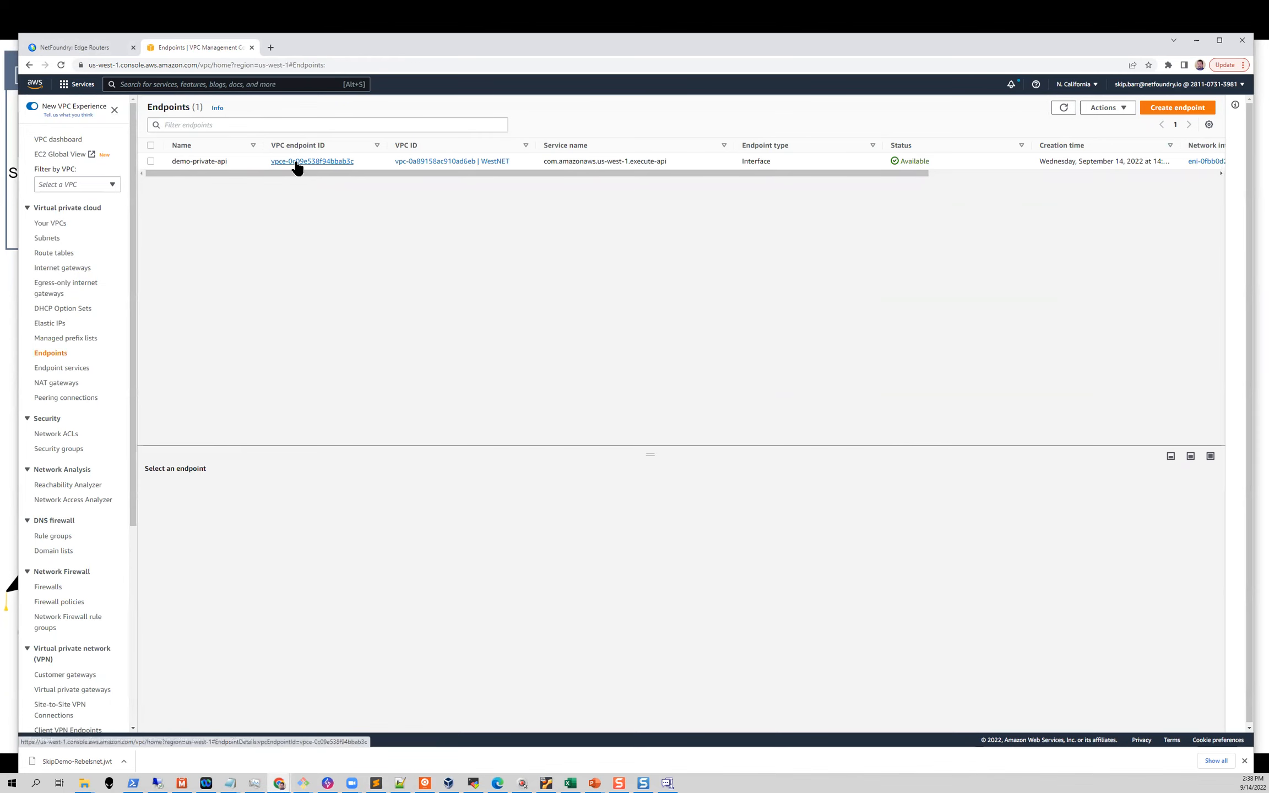
left_click(297, 162)
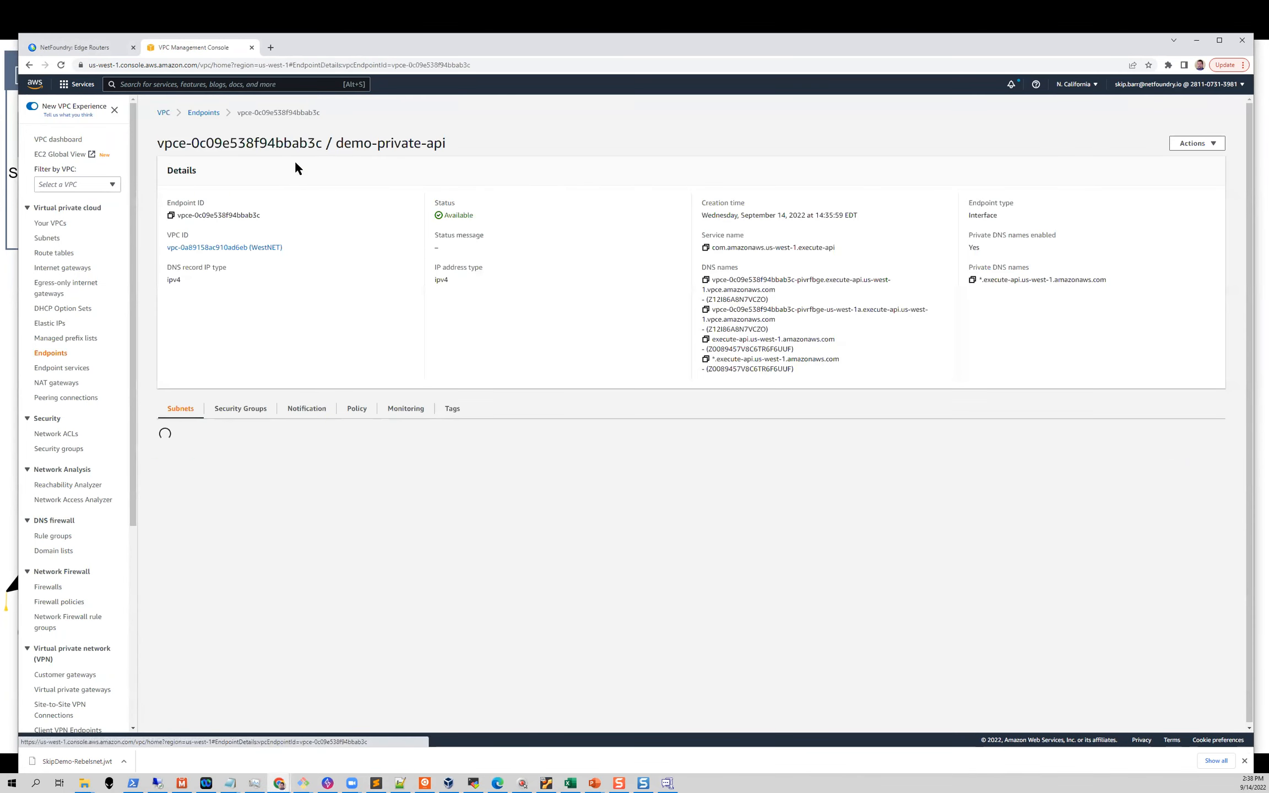
left_click(171, 216)
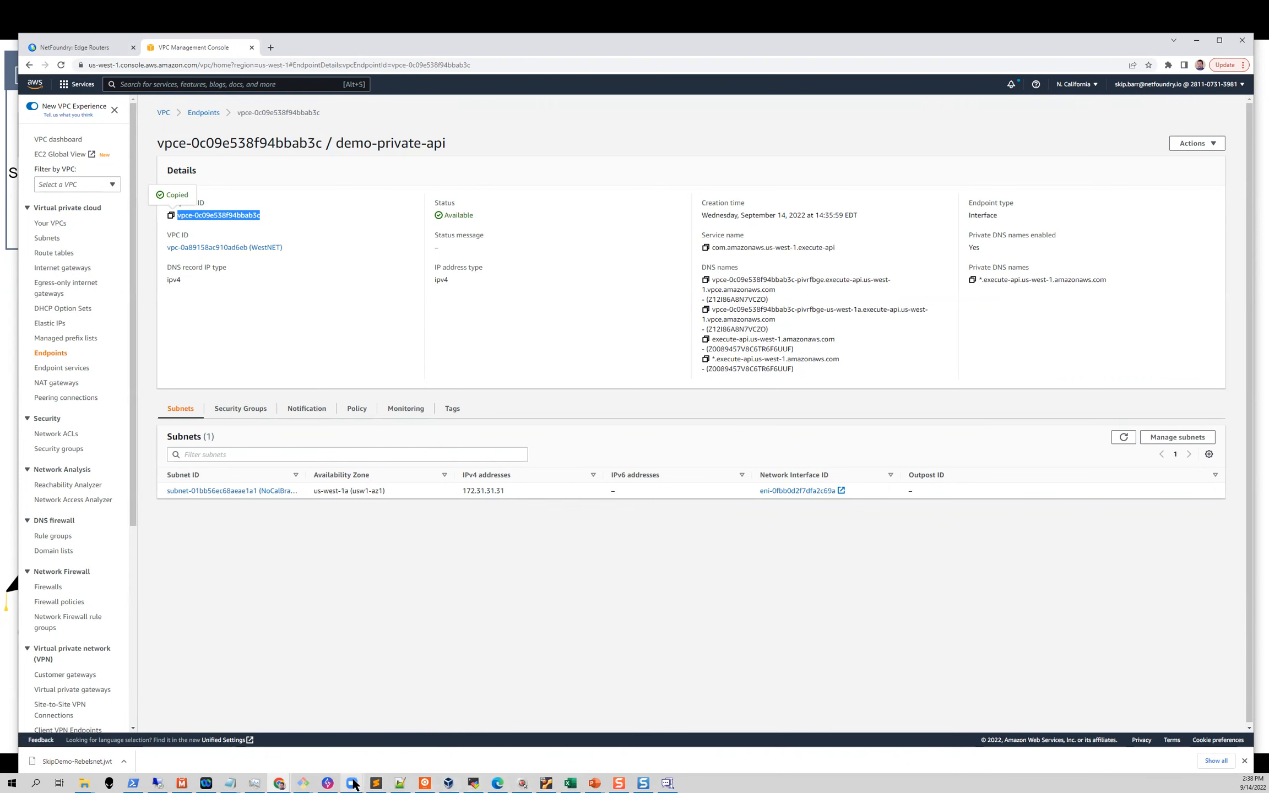
left_click(376, 782)
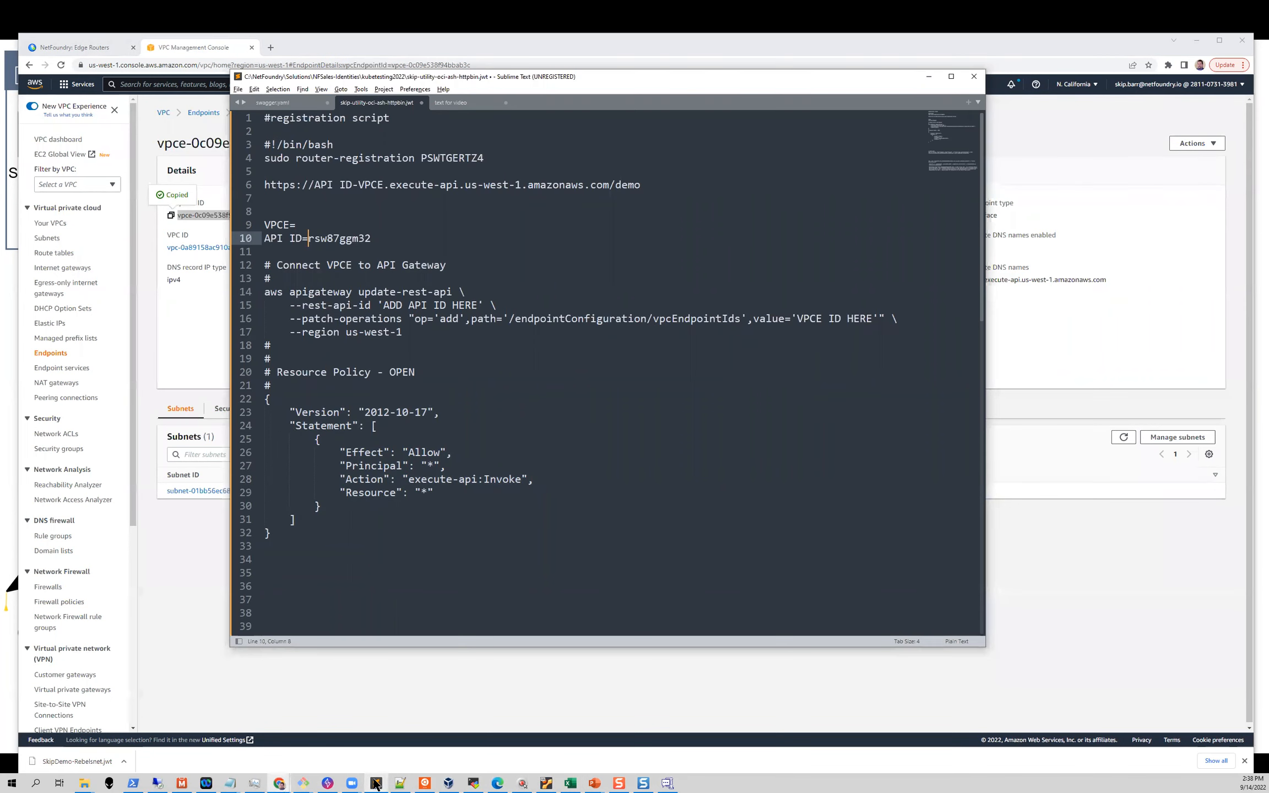
Paste vpce-0c09e538f94bbab3c after VPCE= on line 9 and into the line 6 URL
left_click(304, 222)
key("ctrl+v")
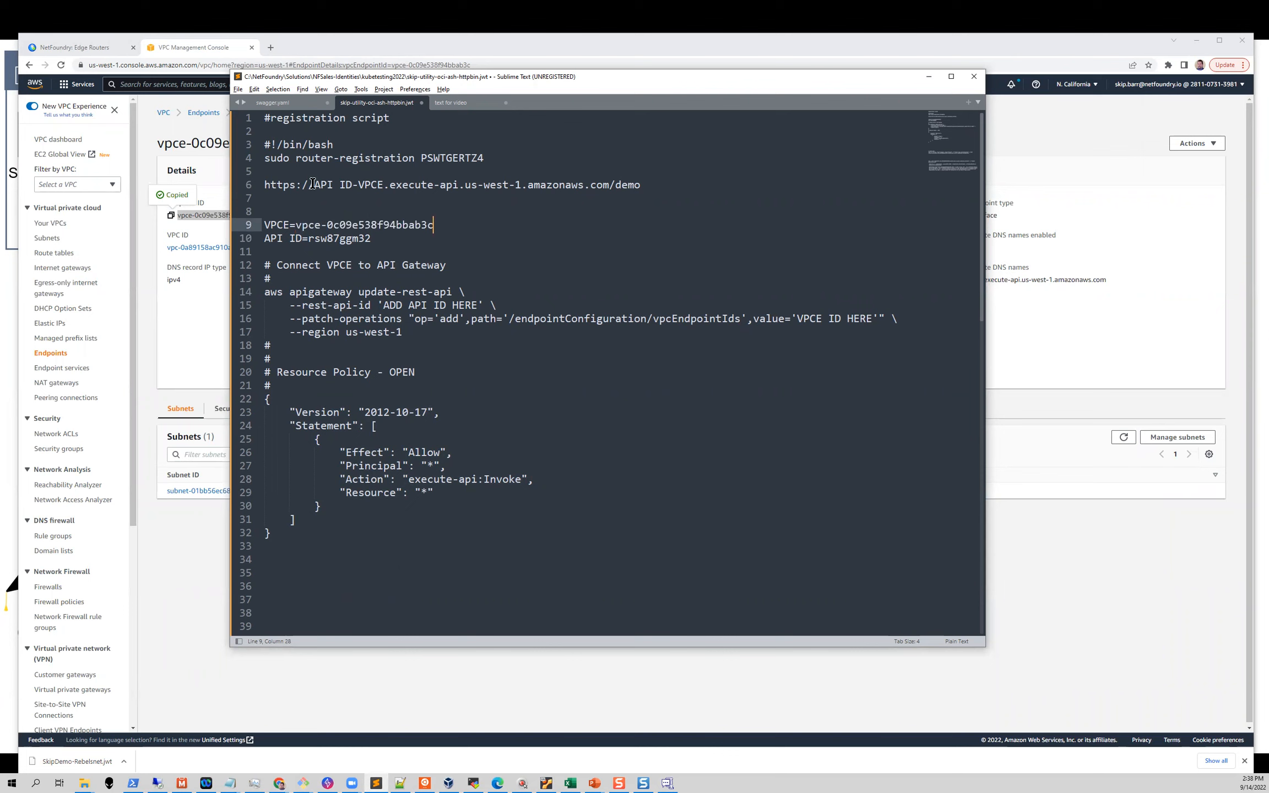
left_click_drag(314, 185, 359, 187)
left_click(386, 199)
key("ctrl+v")
Replace the API ID placeholder in the line 6 URL with rsw87ggm32
left_click_drag(373, 238, 308, 238)
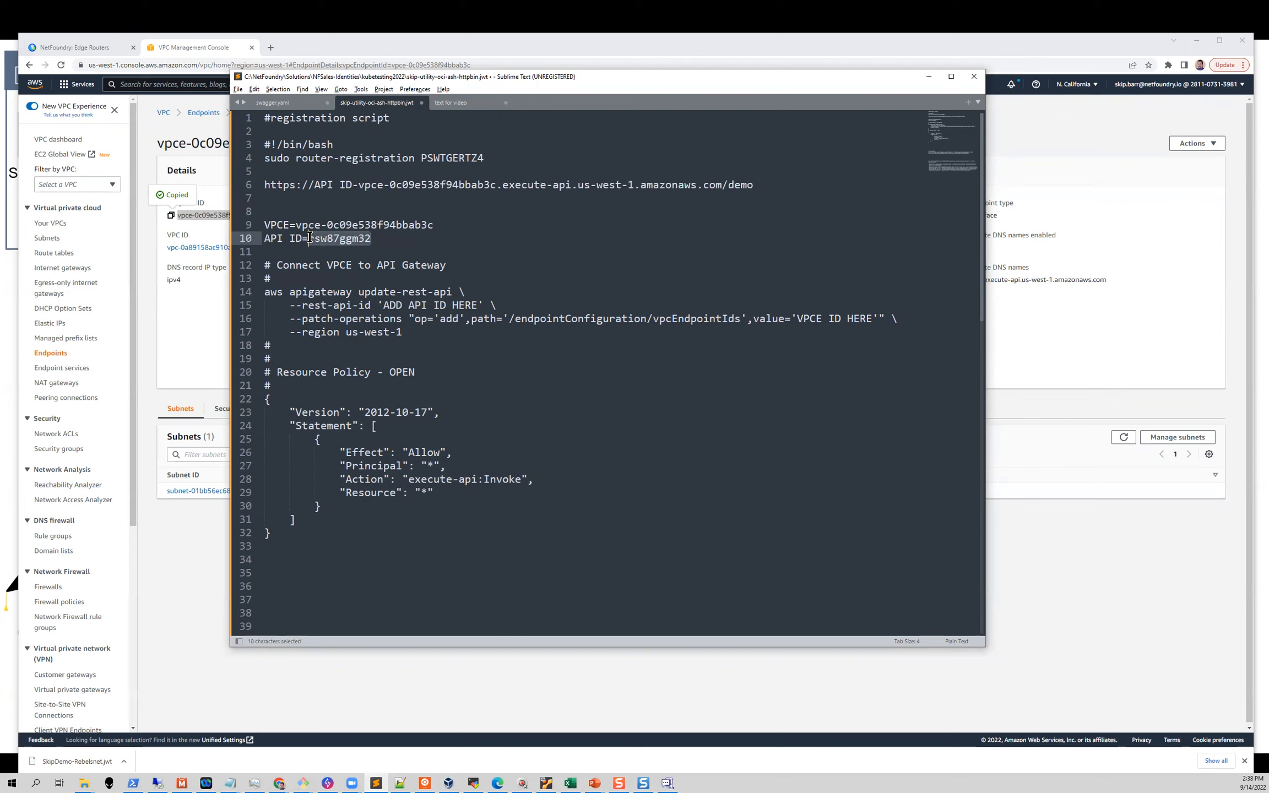
key("ctrl+c")
left_click_drag(353, 184, 312, 184)
key("ctrl+v")
left_click(773, 189)
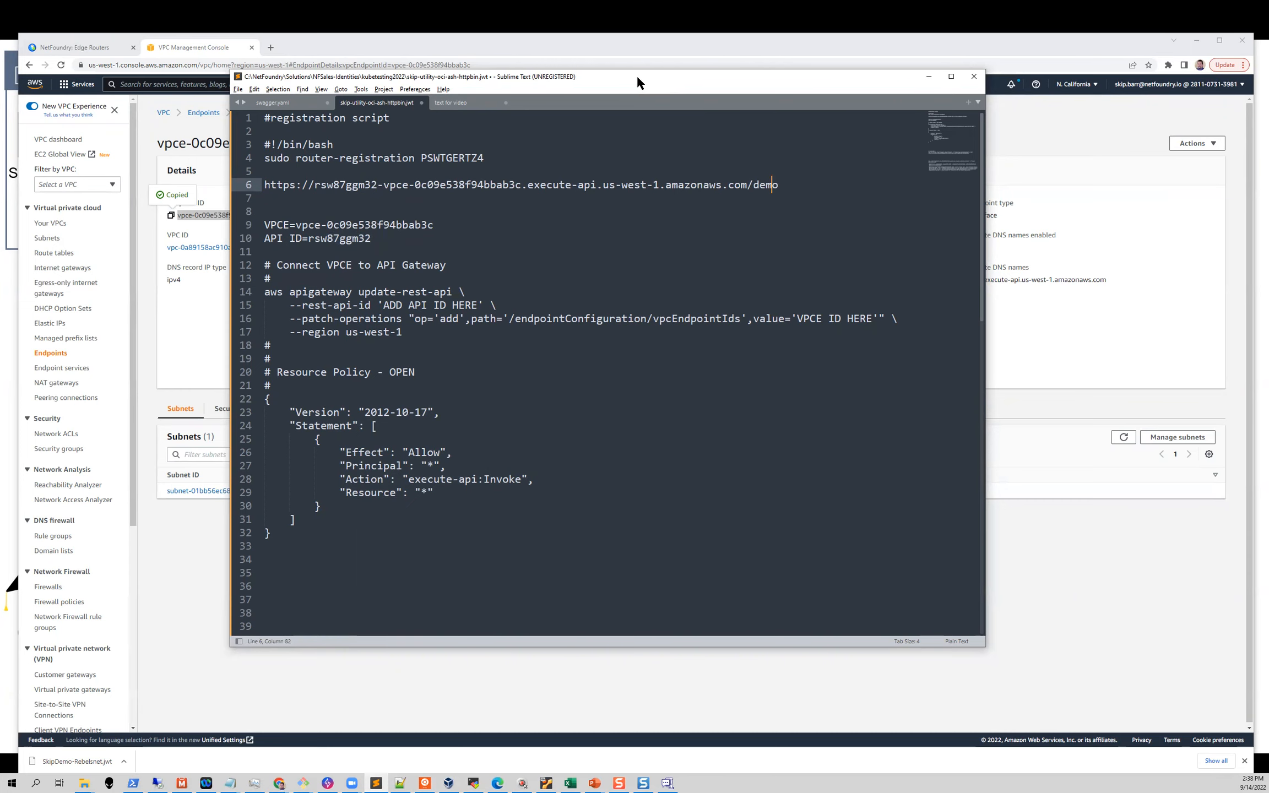
Fill the update-rest-api command's placeholders with rsw87ggm32 and vpce-0c09e538f94bbab3c
key("alt+Tab")
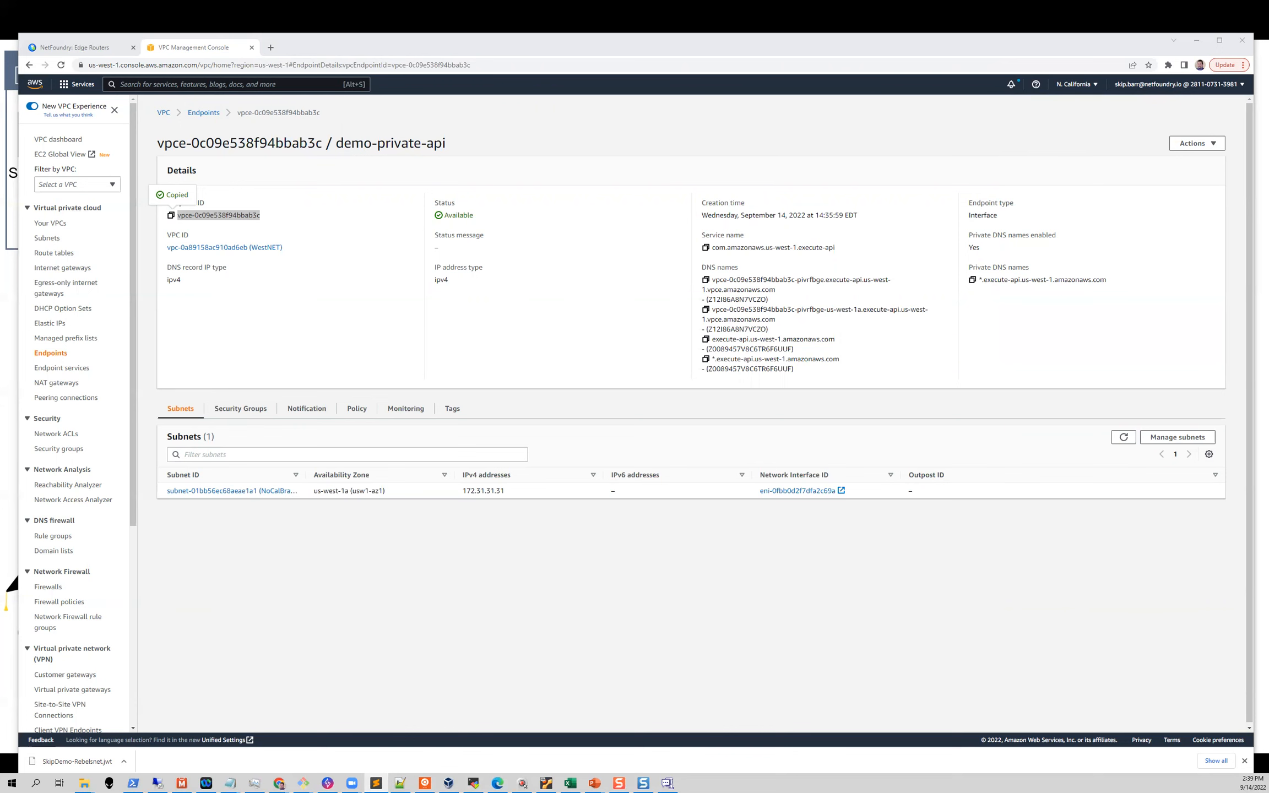
key("alt+Tab")
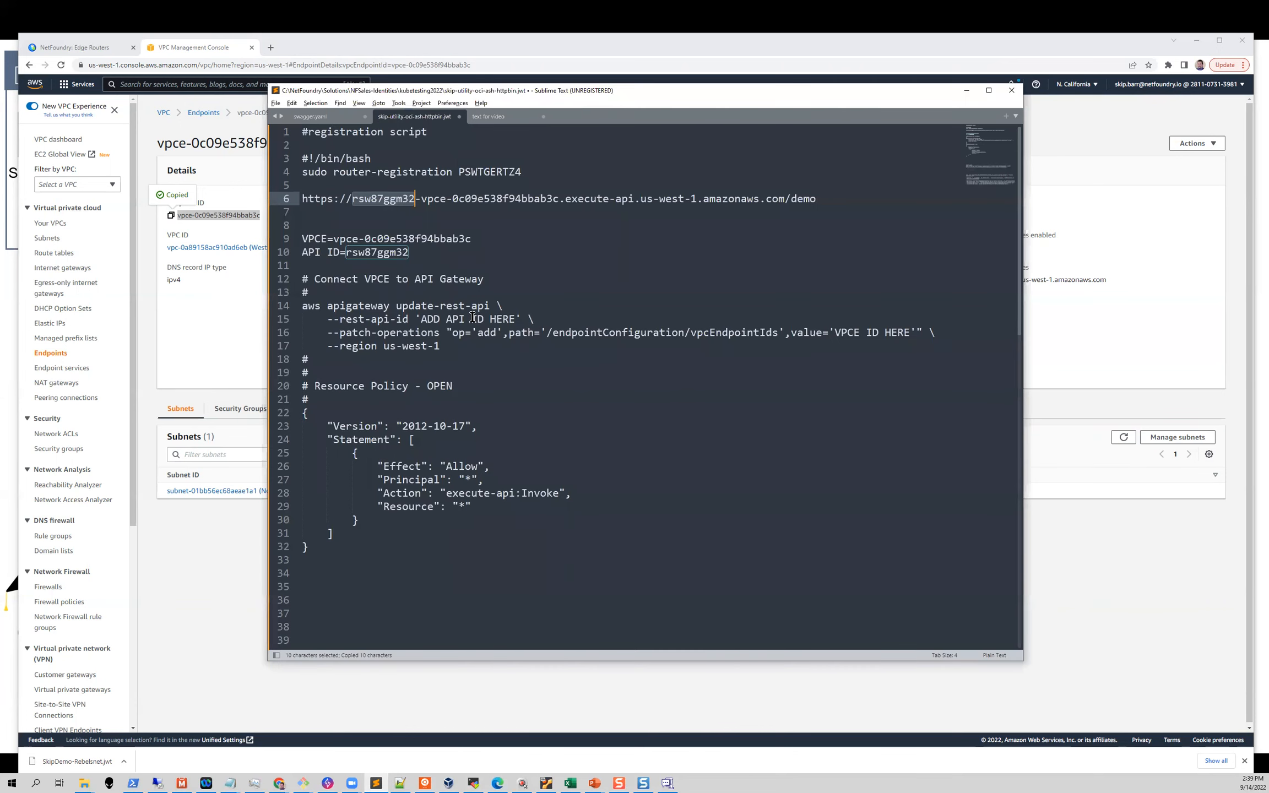
left_click_drag(516, 319, 421, 319)
key("ctrl+v")
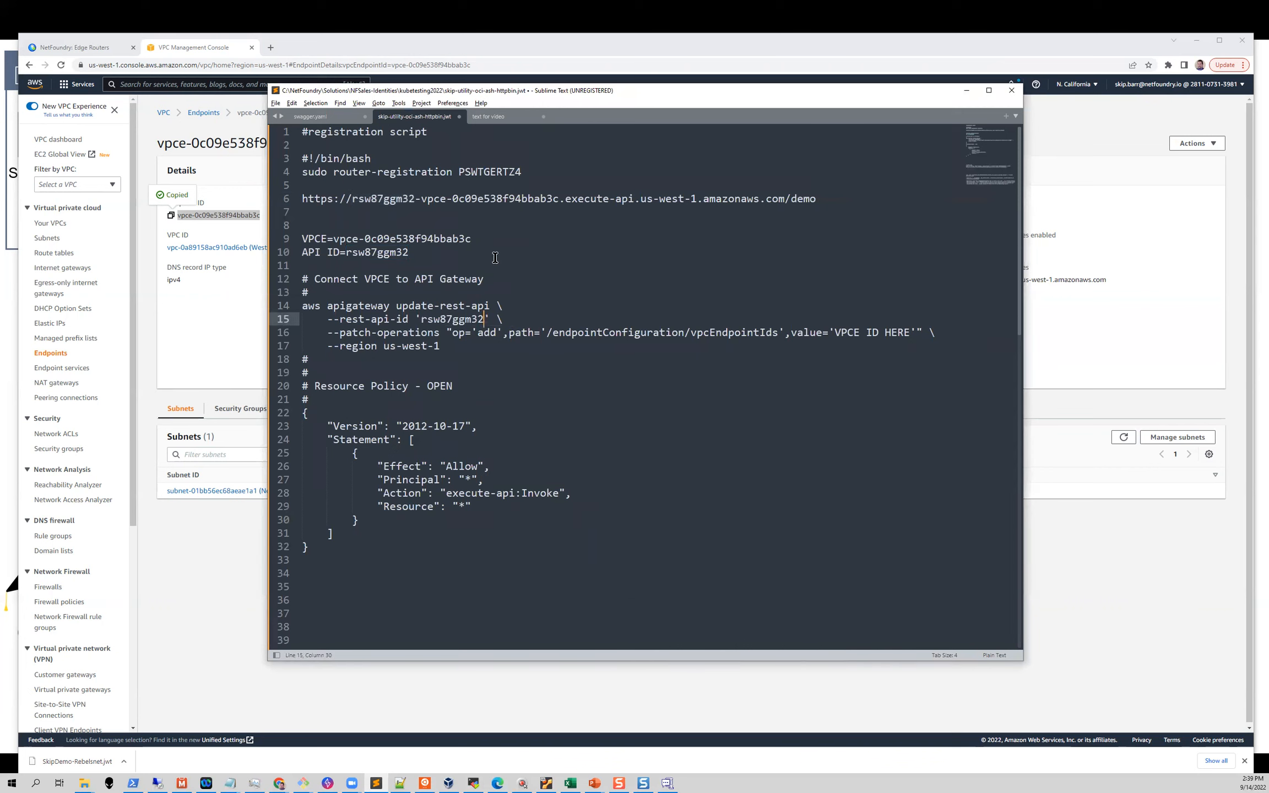
left_click_drag(473, 240, 333, 238)
key("ctrl+c")
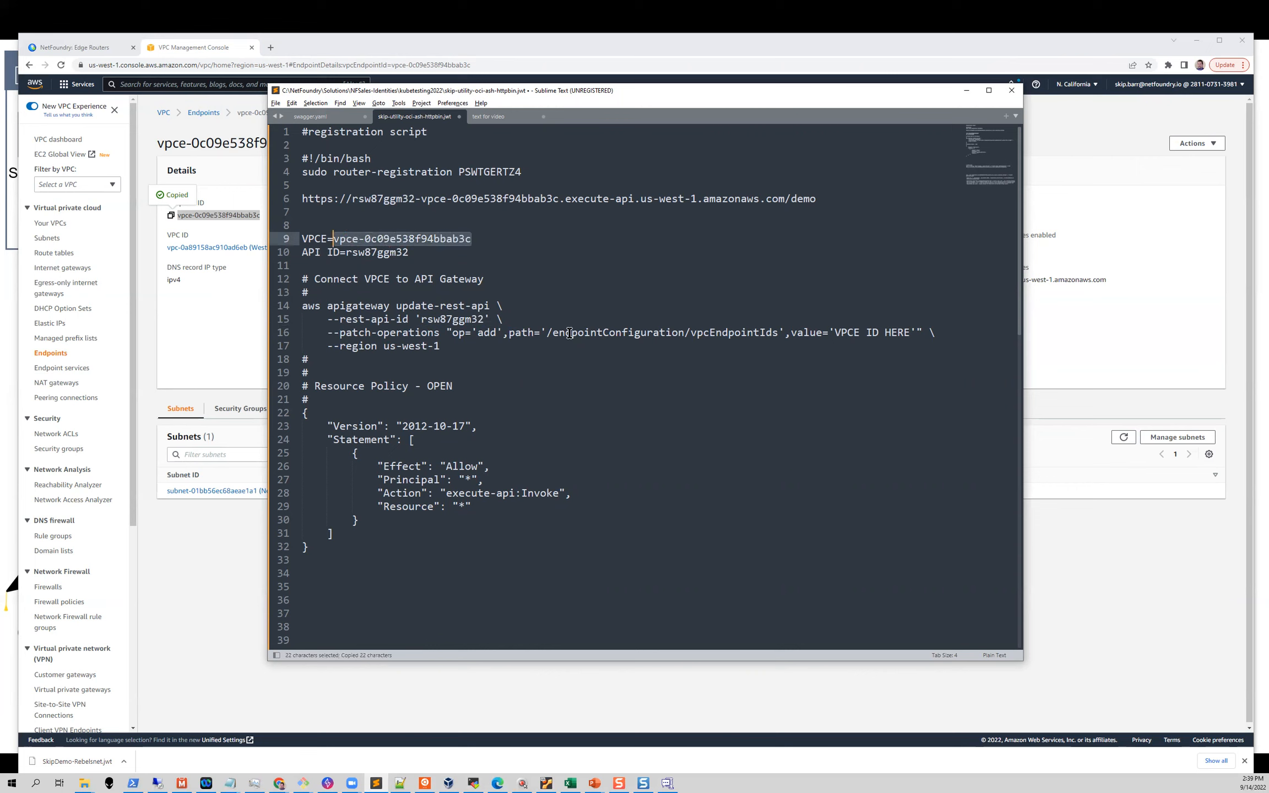
left_click_drag(834, 332, 910, 333)
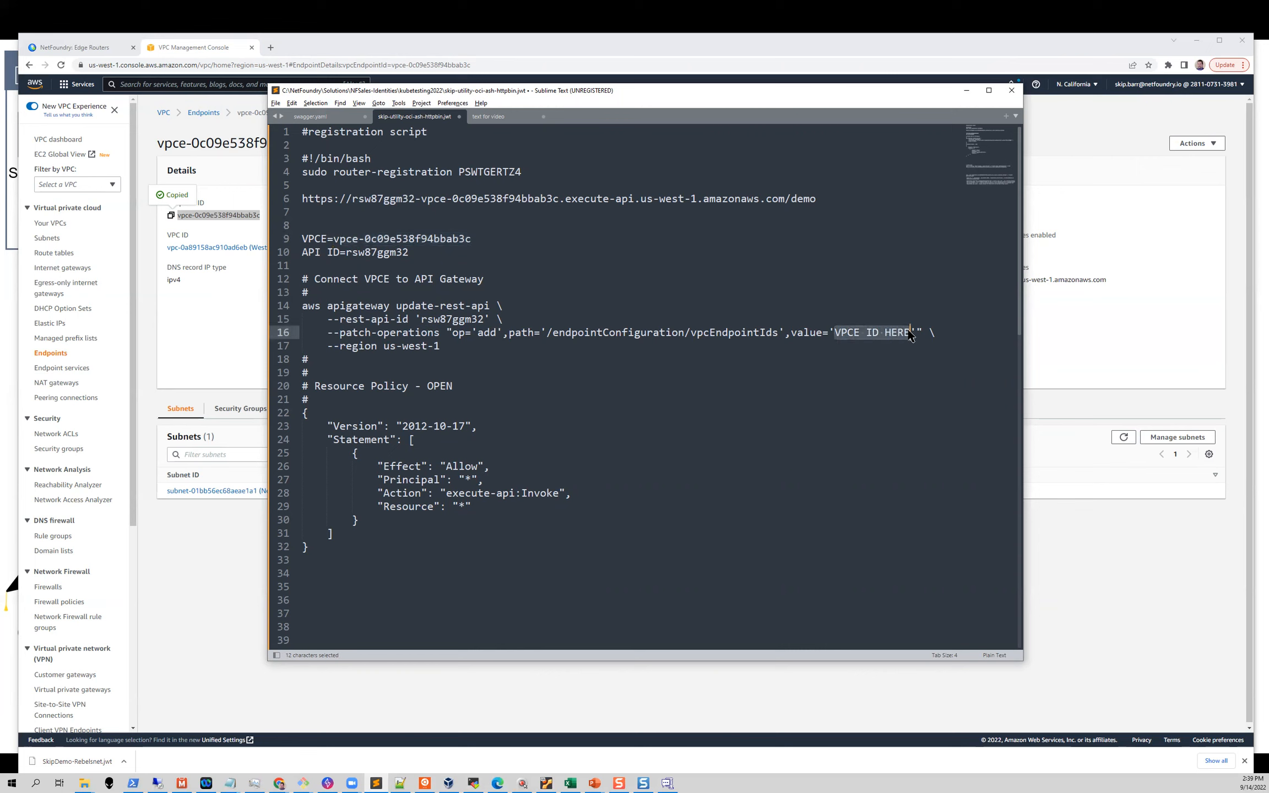
key("ctrl+v")
Copy the complete update-rest-api command from the script
left_click_drag(441, 359, 300, 307)
right_click(314, 311)
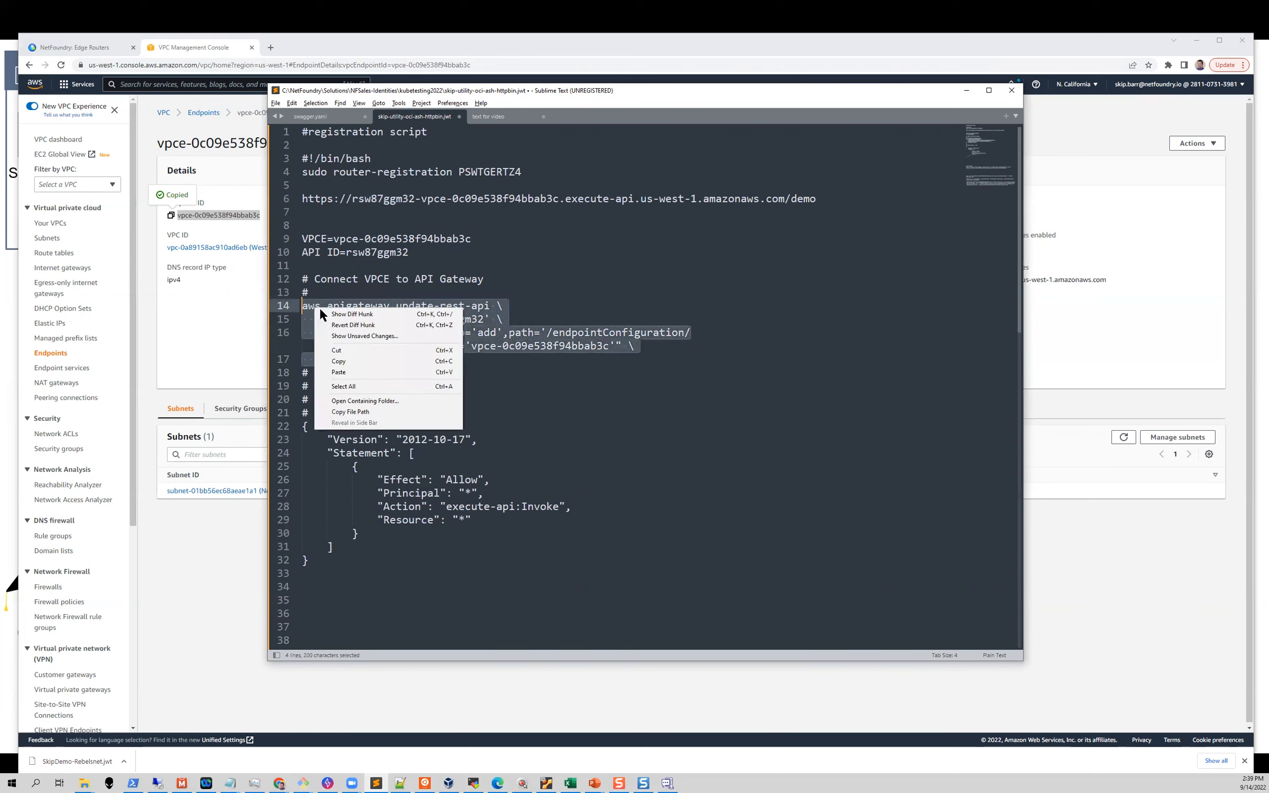
left_click(343, 362)
left_click(427, 783)
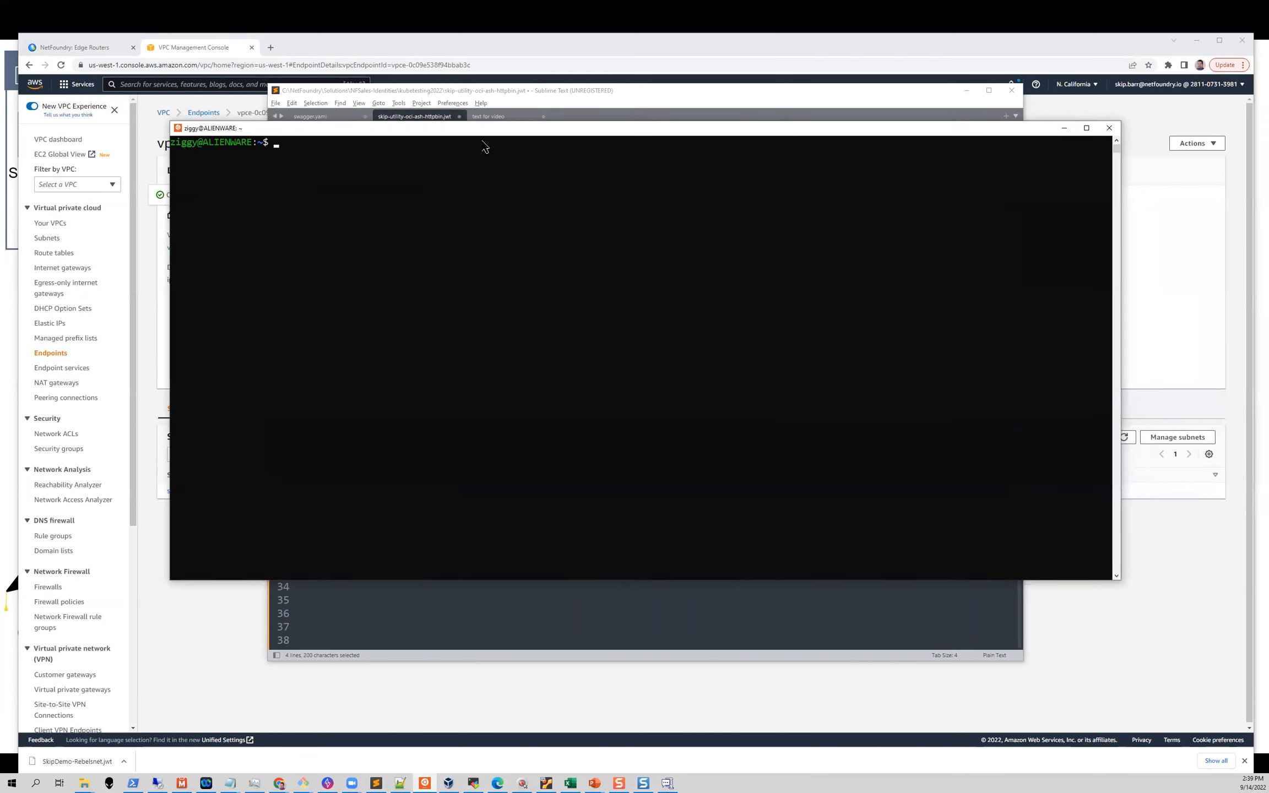
Paste and run the aws apigateway update-rest-api command, then move the terminal window right
right_click(348, 157)
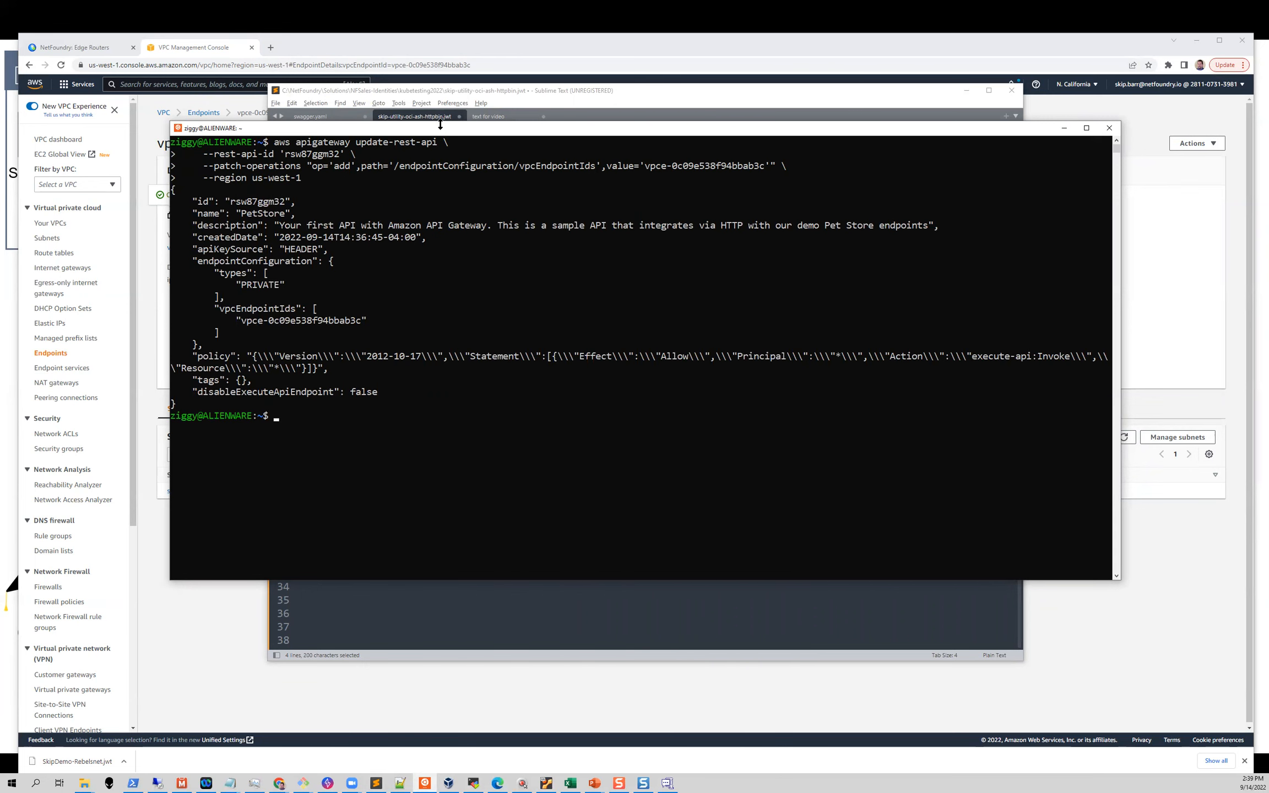
left_click_drag(444, 128, 1268, 152)
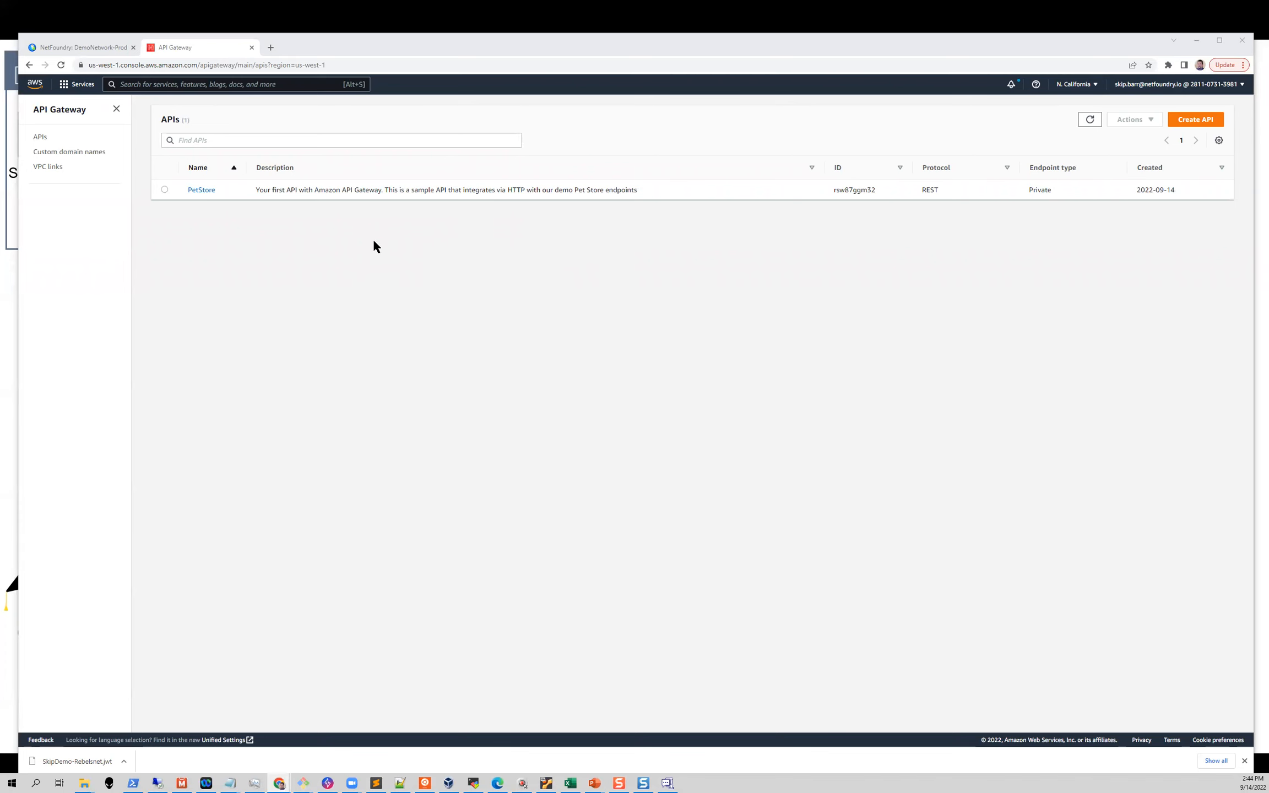
Check the running DemoEdgeRouter-Skip instance in EC2, then return to the NetFoundry tab
left_click(83, 85)
left_click(248, 201)
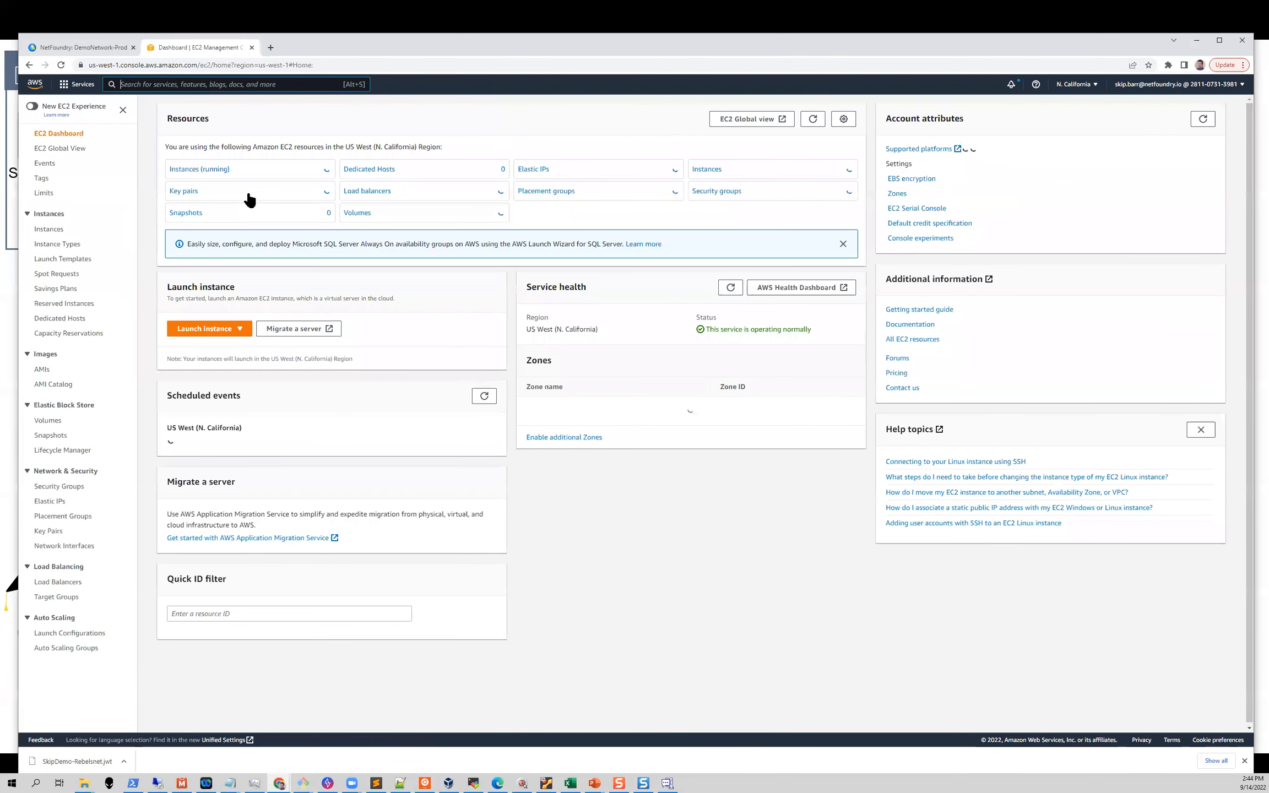
left_click(193, 170)
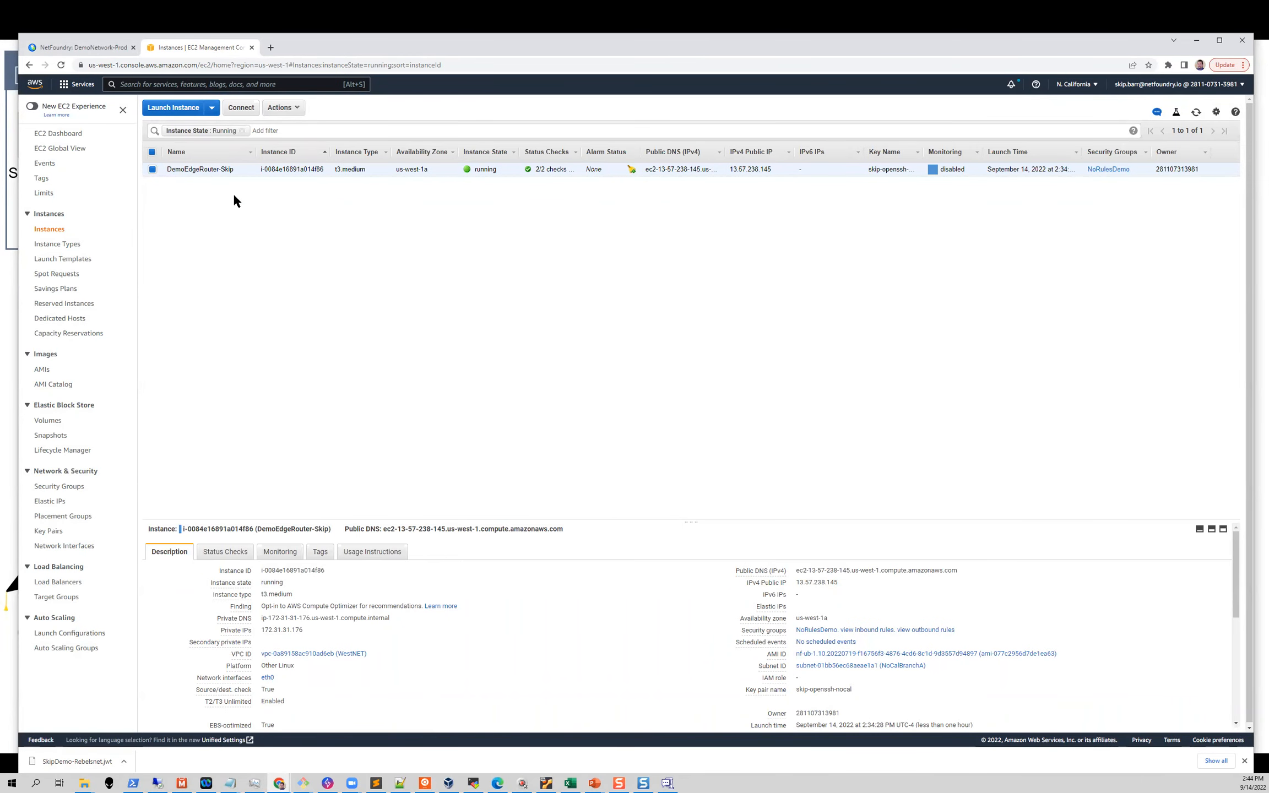
left_click(78, 47)
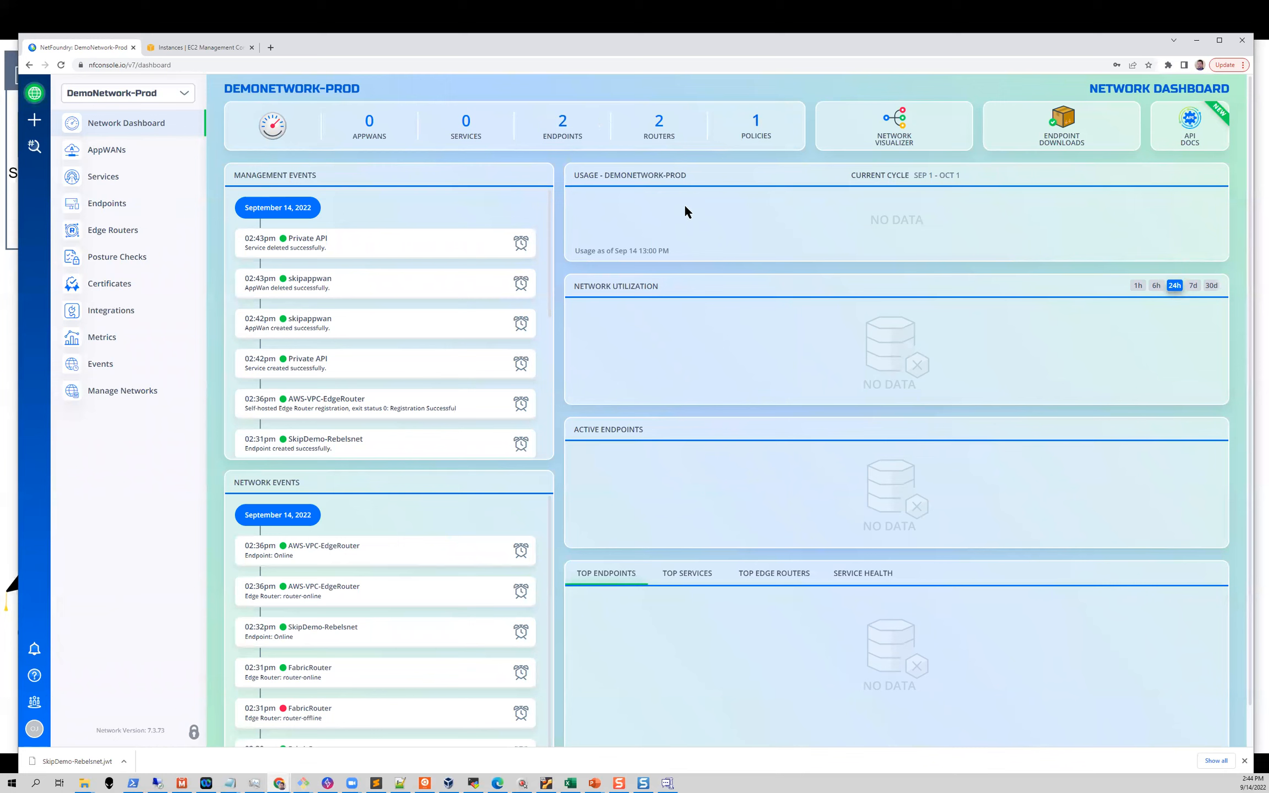
Walk through the architecture slide, highlighting the customer edge router, then return to the dashboard
key("alt+Tab")
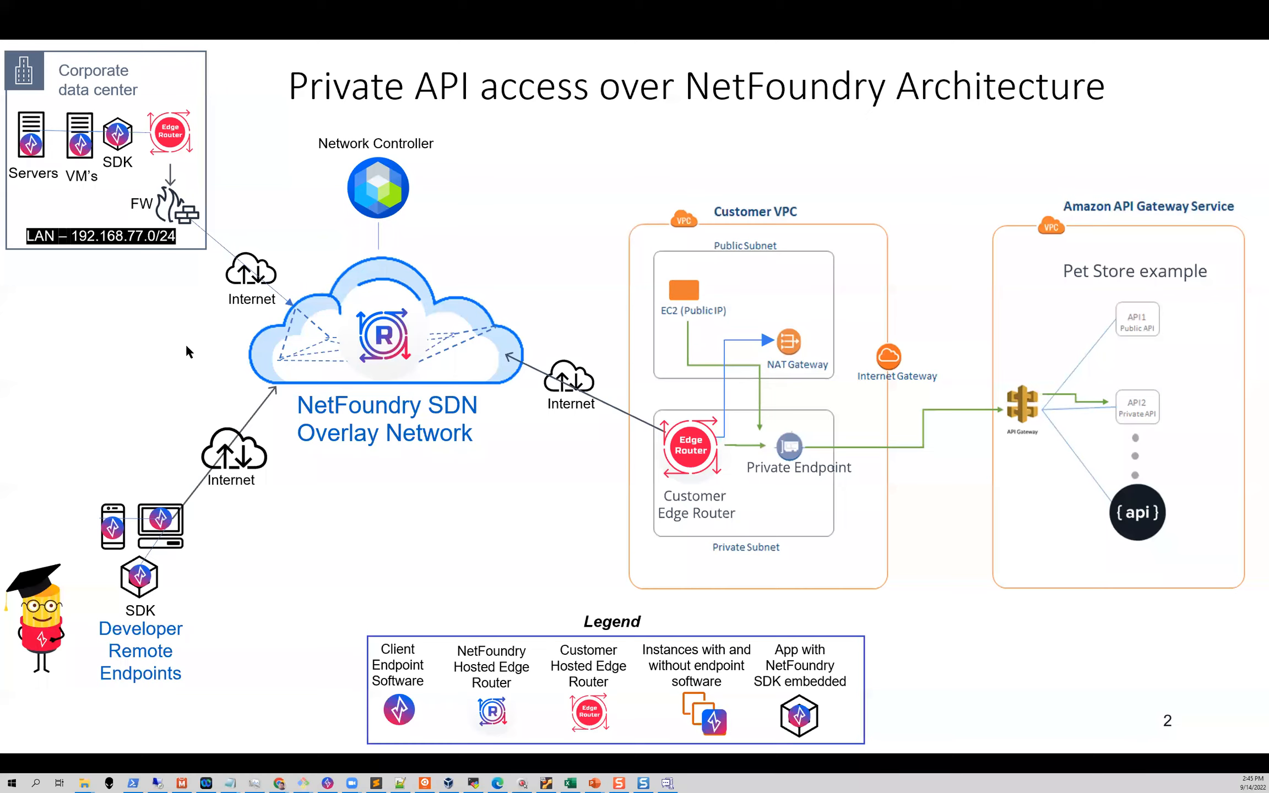
key("ctrl")
key("ctrl")
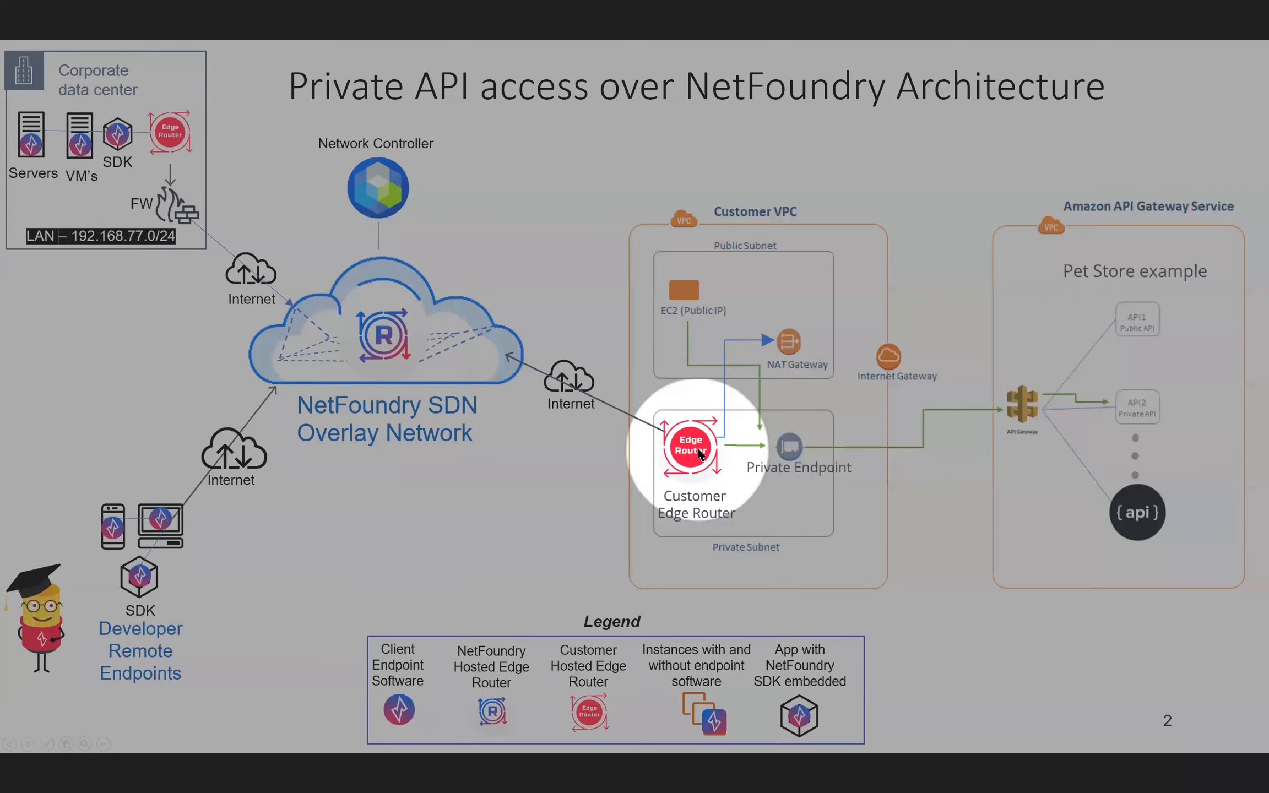
key("ctrl")
key("ctrl")
key("ctrl")
key("ctrl")
key("ctrl")
key("ctrl")
key("ctrl")
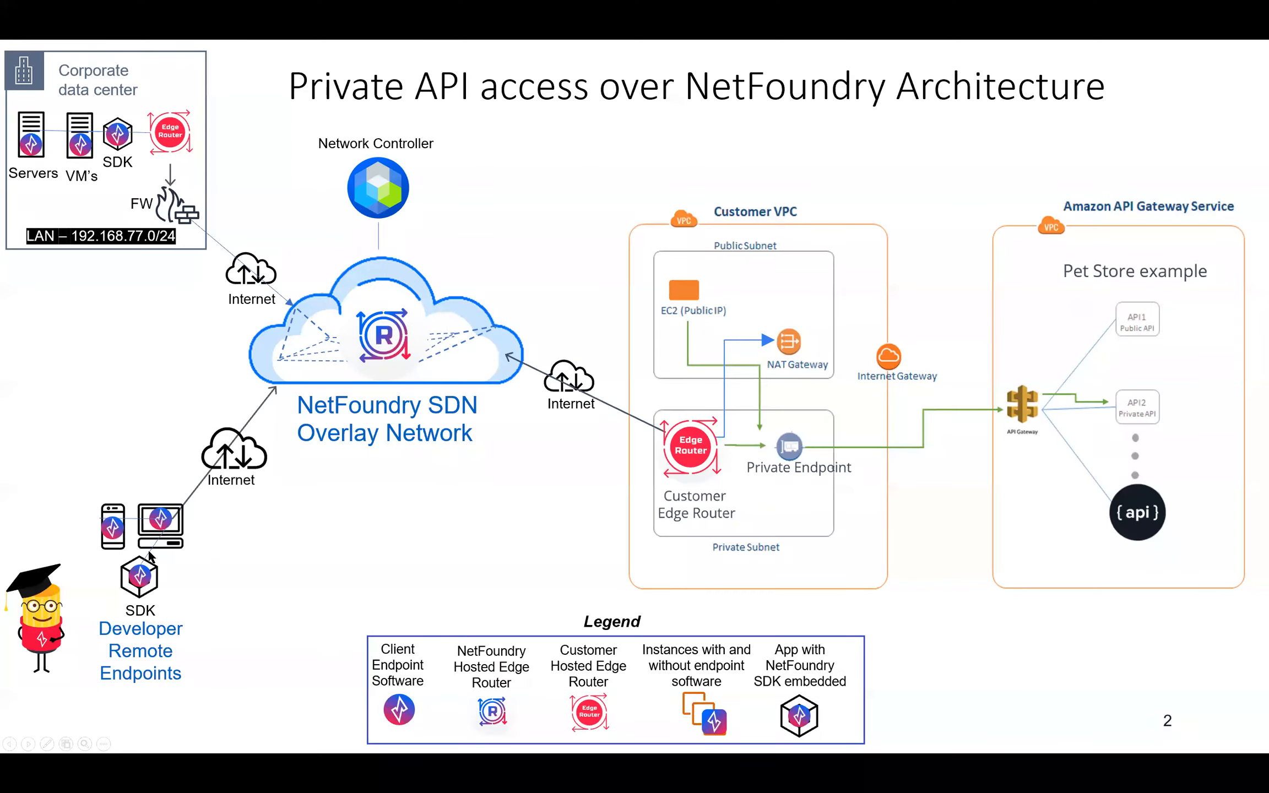
key("ctrl")
key("ctrl")
key("ctrl")
key("alt+Tab")
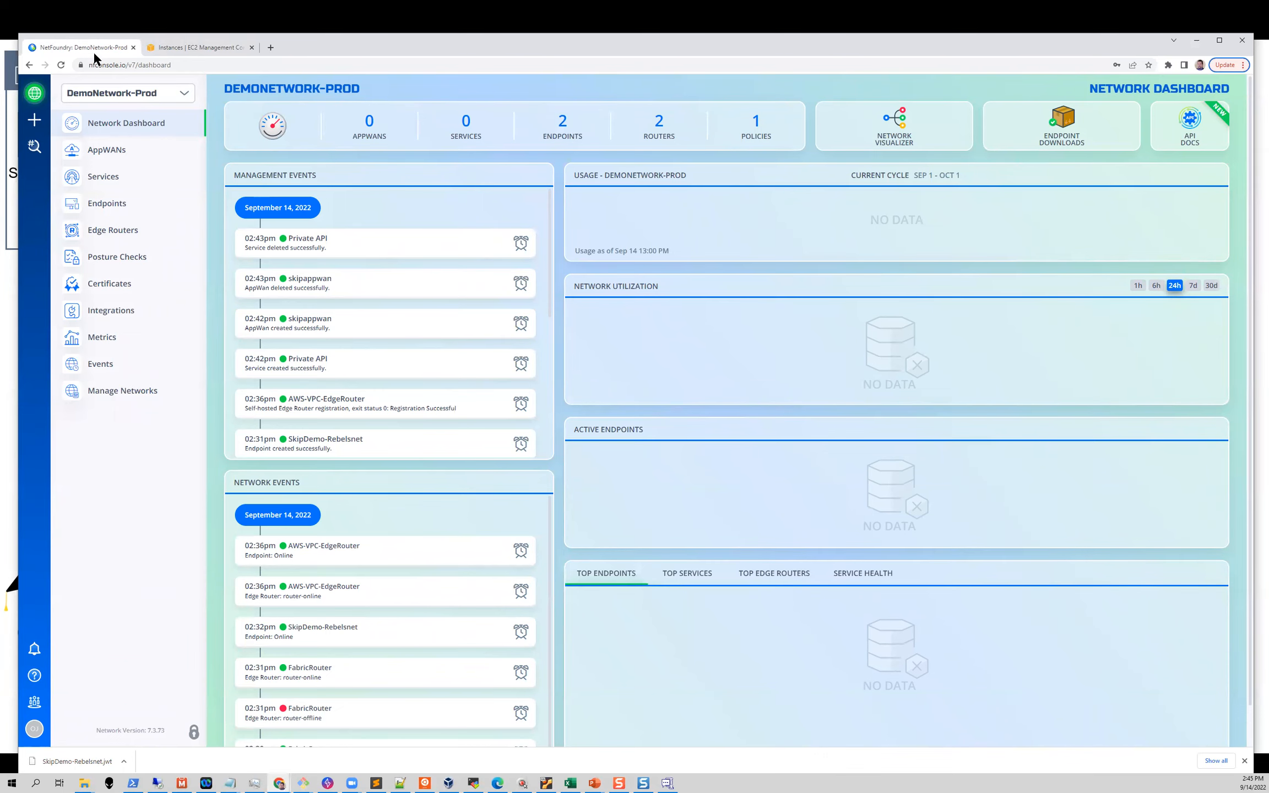
Review the Edge Routers, Endpoints and Edge Router Policies lists, glance at EC2, then open Services
left_click(633, 134)
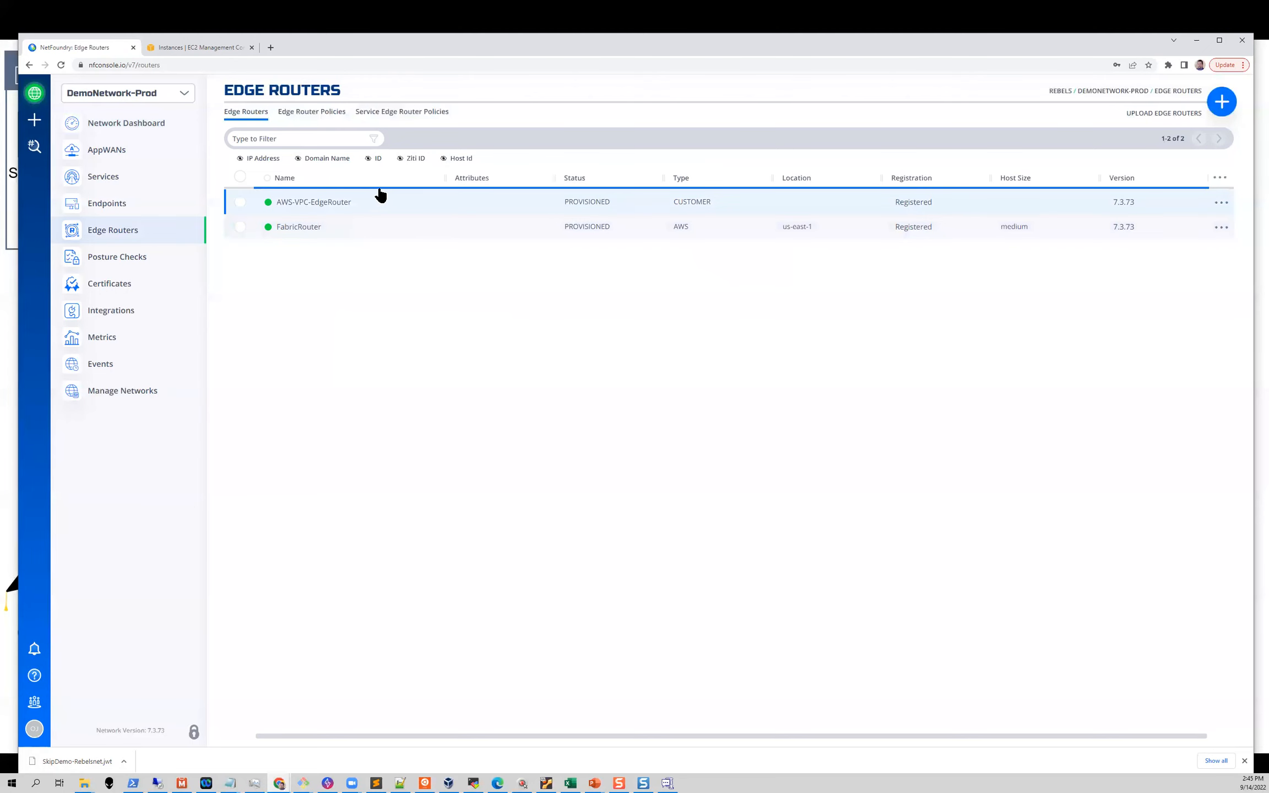
left_click(109, 208)
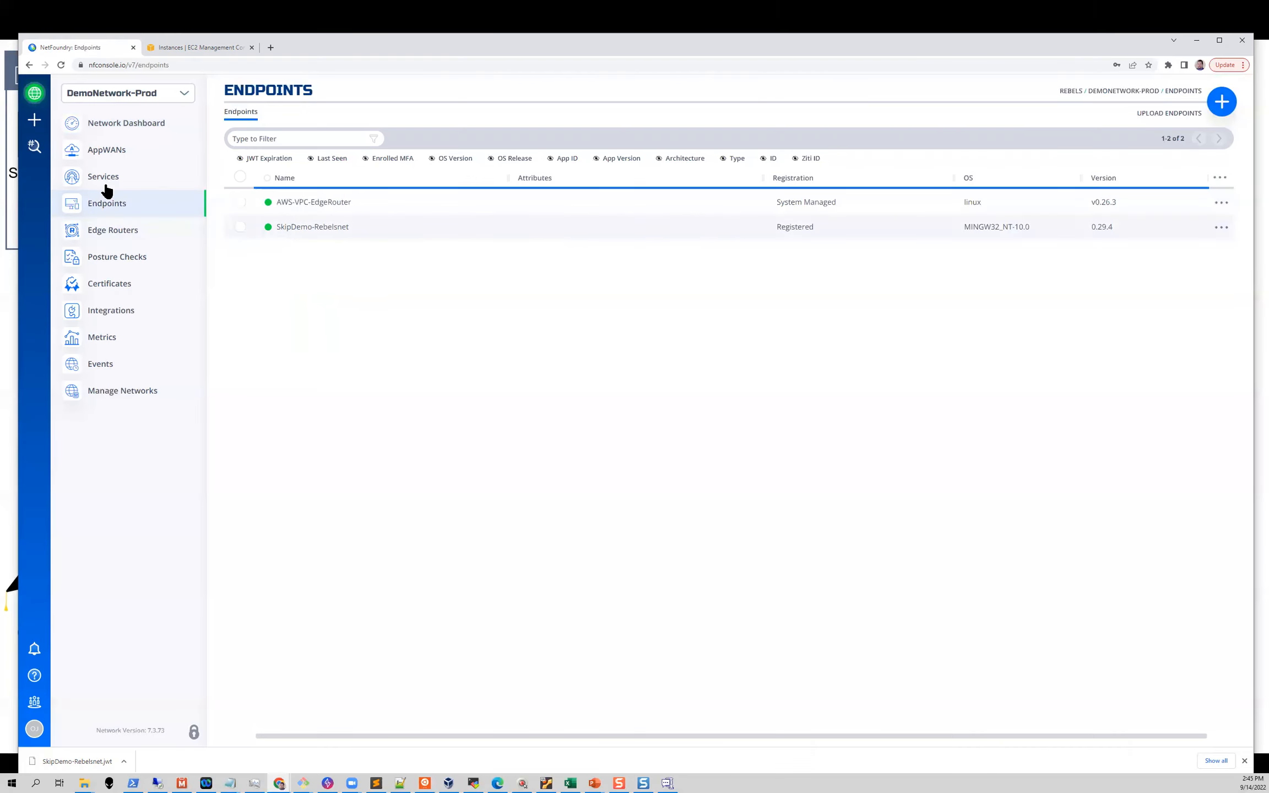
left_click(113, 231)
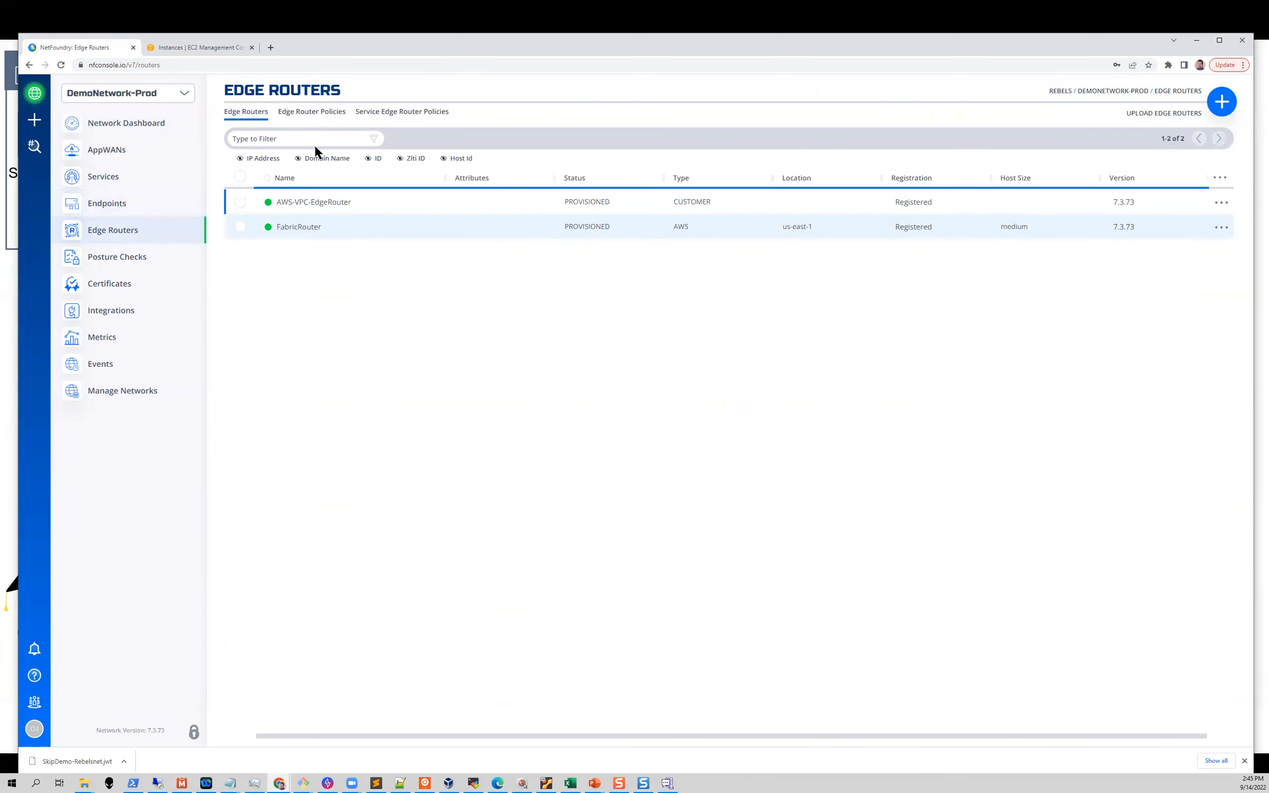
left_click(311, 117)
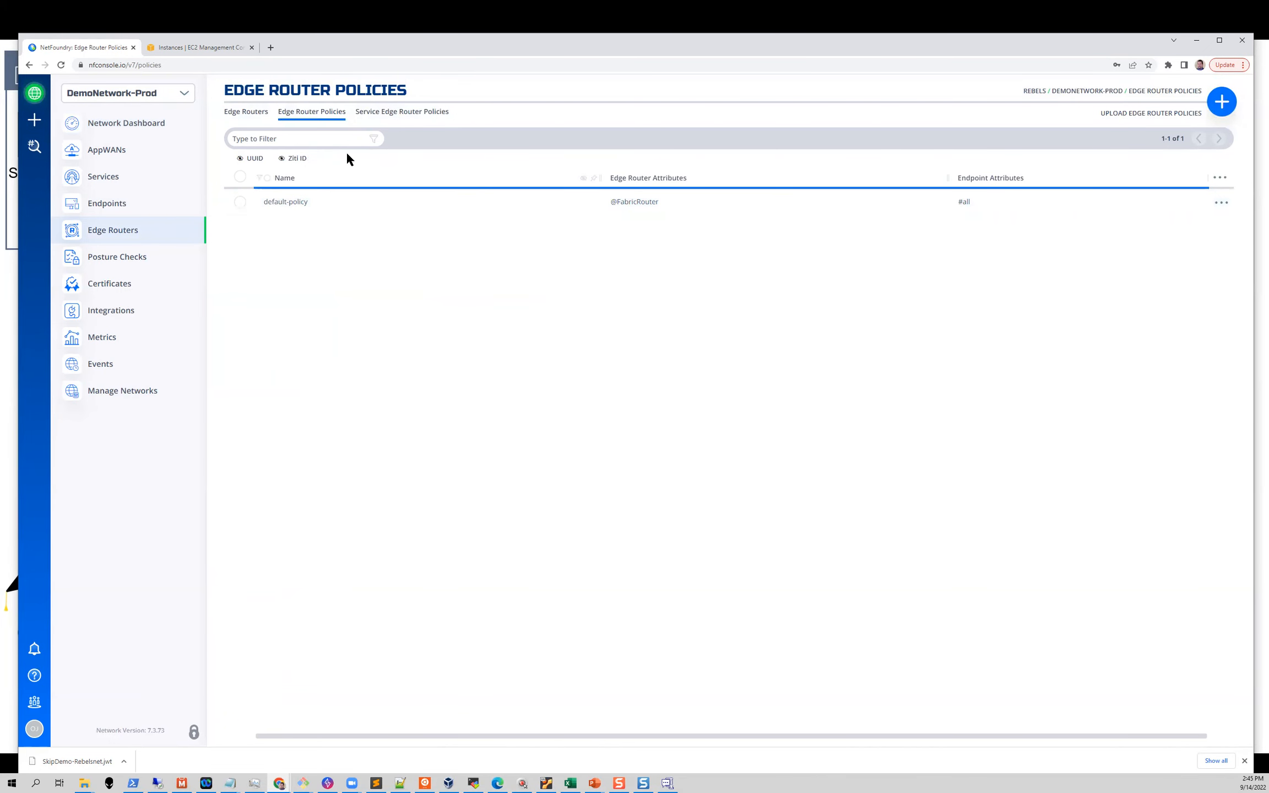
left_click(186, 45)
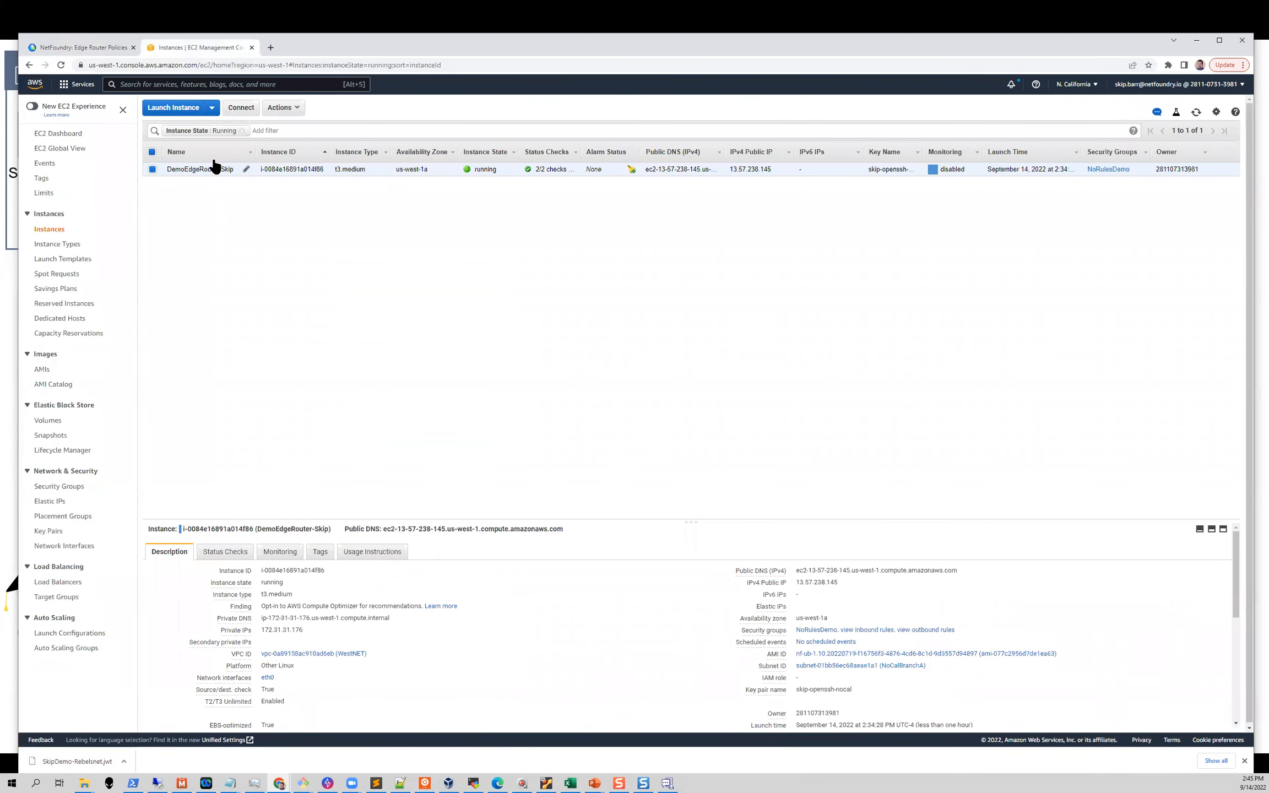
left_click(82, 43)
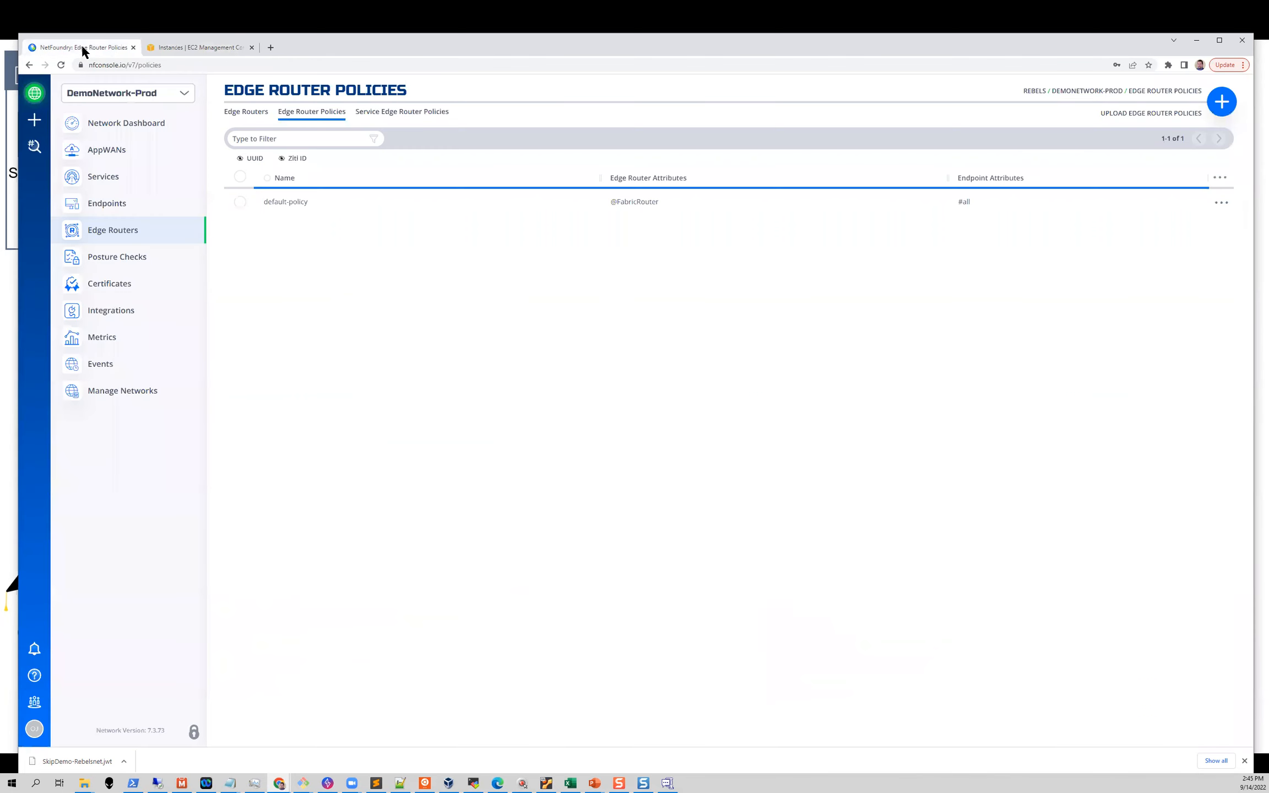
left_click(104, 176)
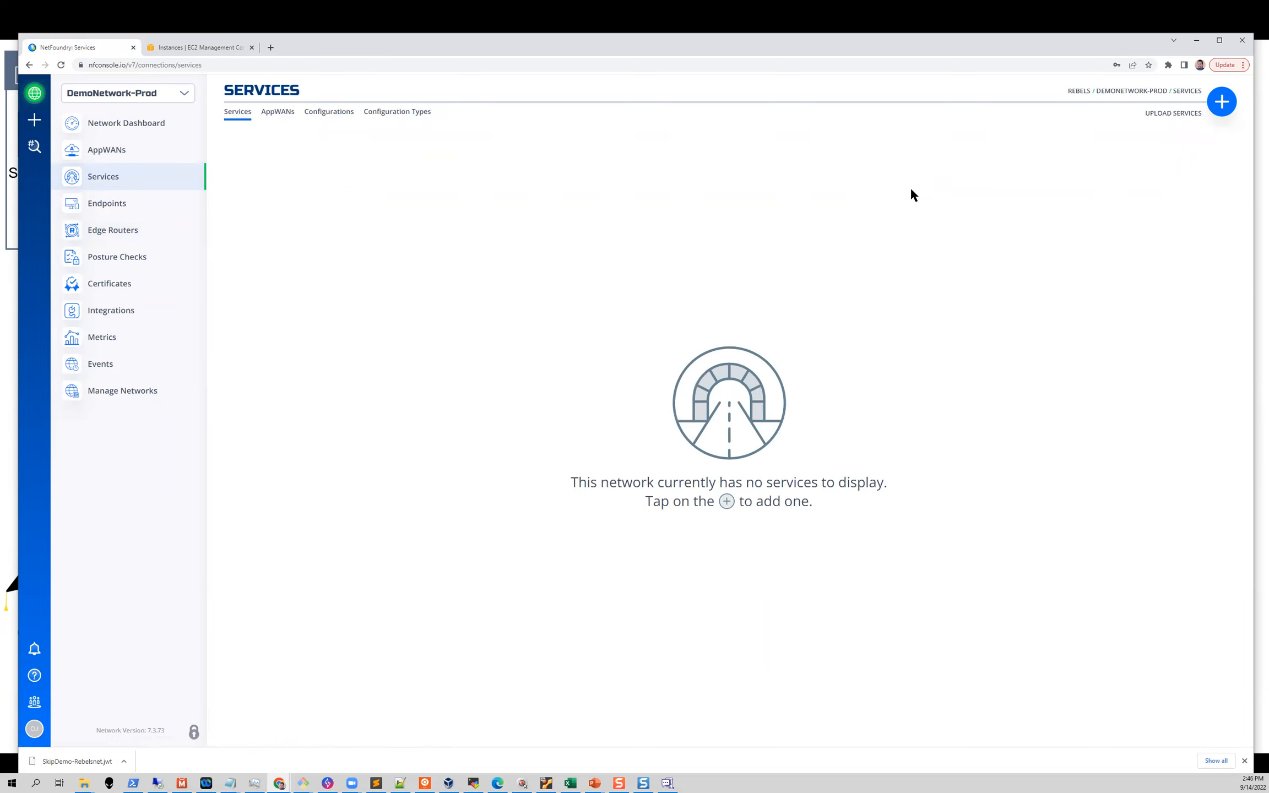
Start a simple service and name it DemoPrivate
left_click(1222, 105)
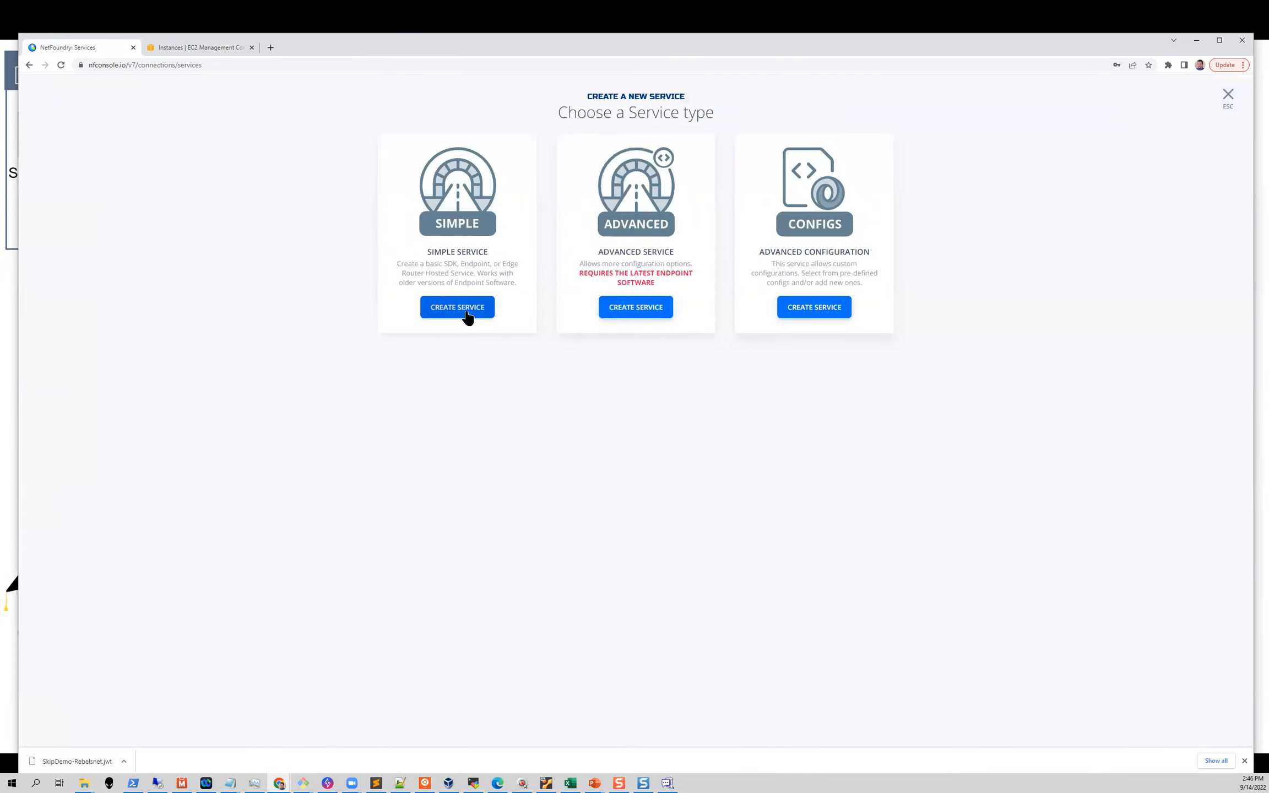
left_click(457, 308)
left_click(453, 172)
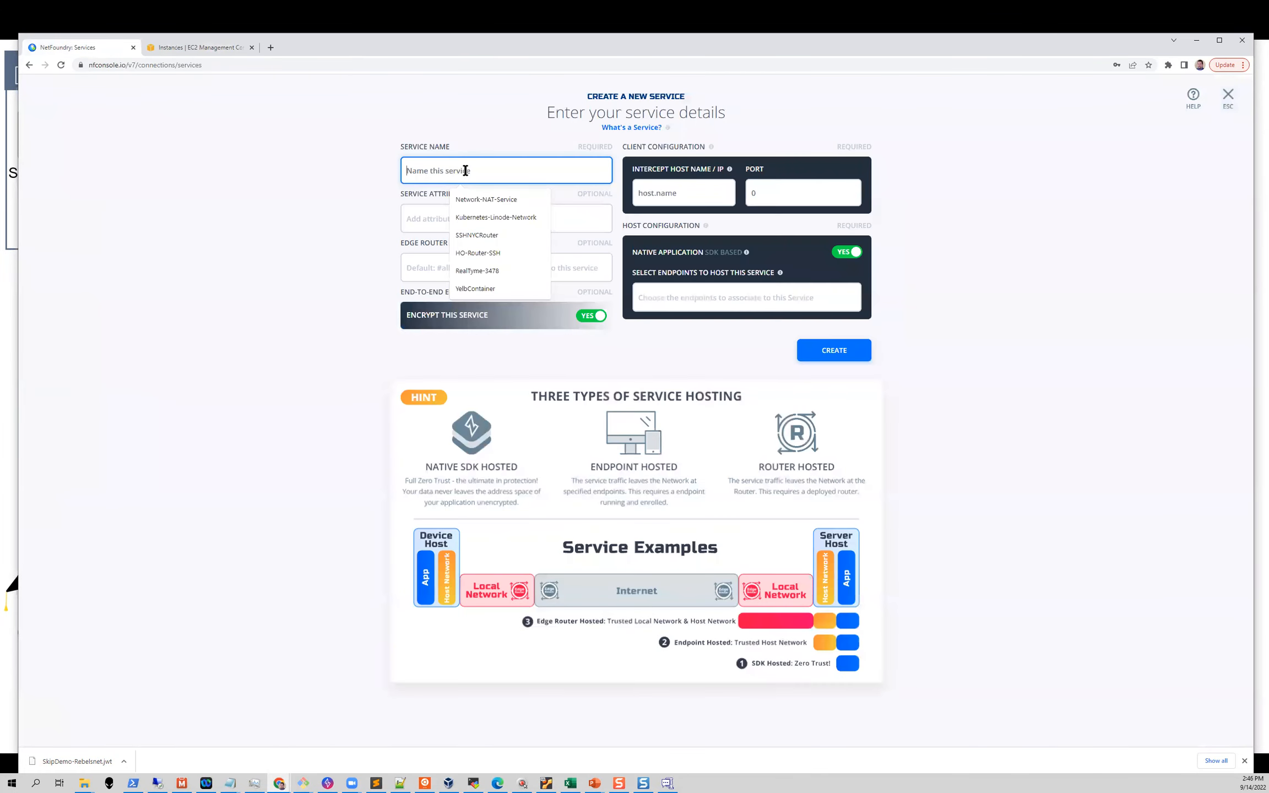
type("DemoPrivate")
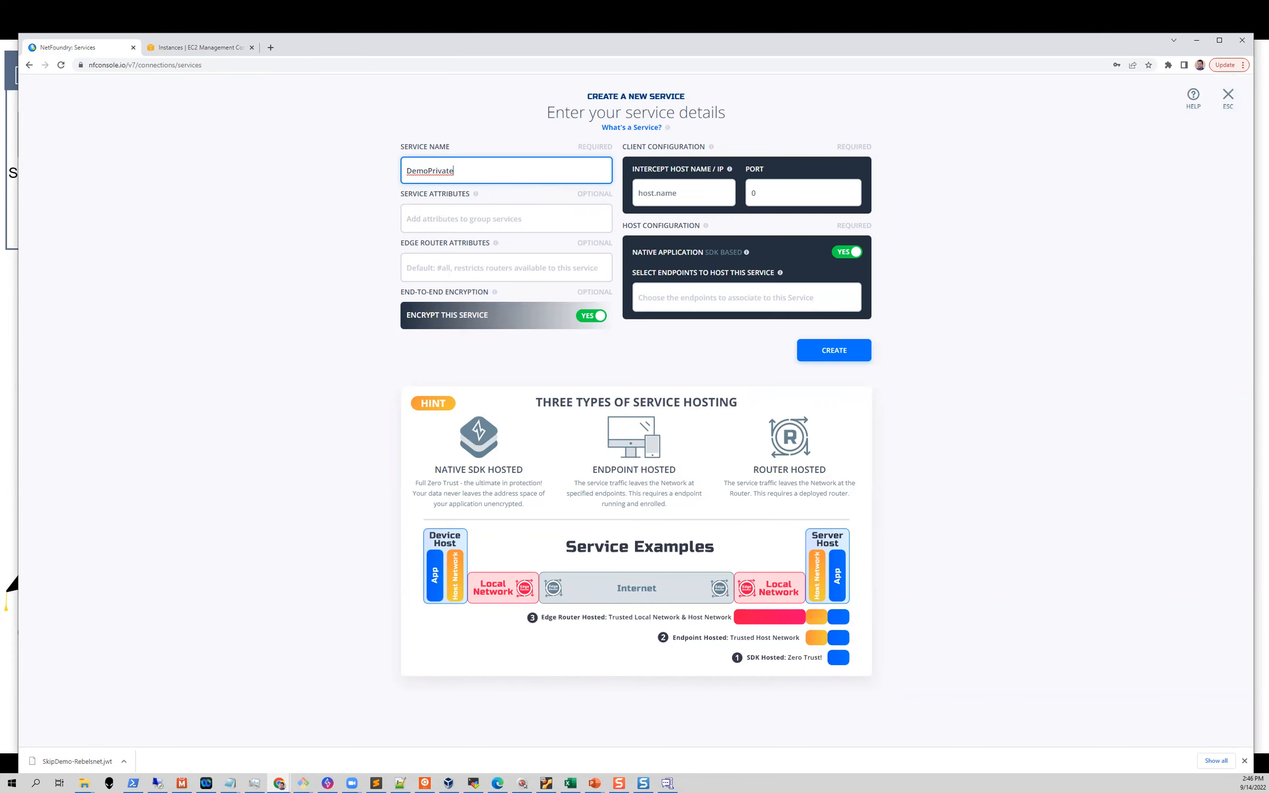
Copy the private API hostname from the URL in the notes
key("alt+Tab")
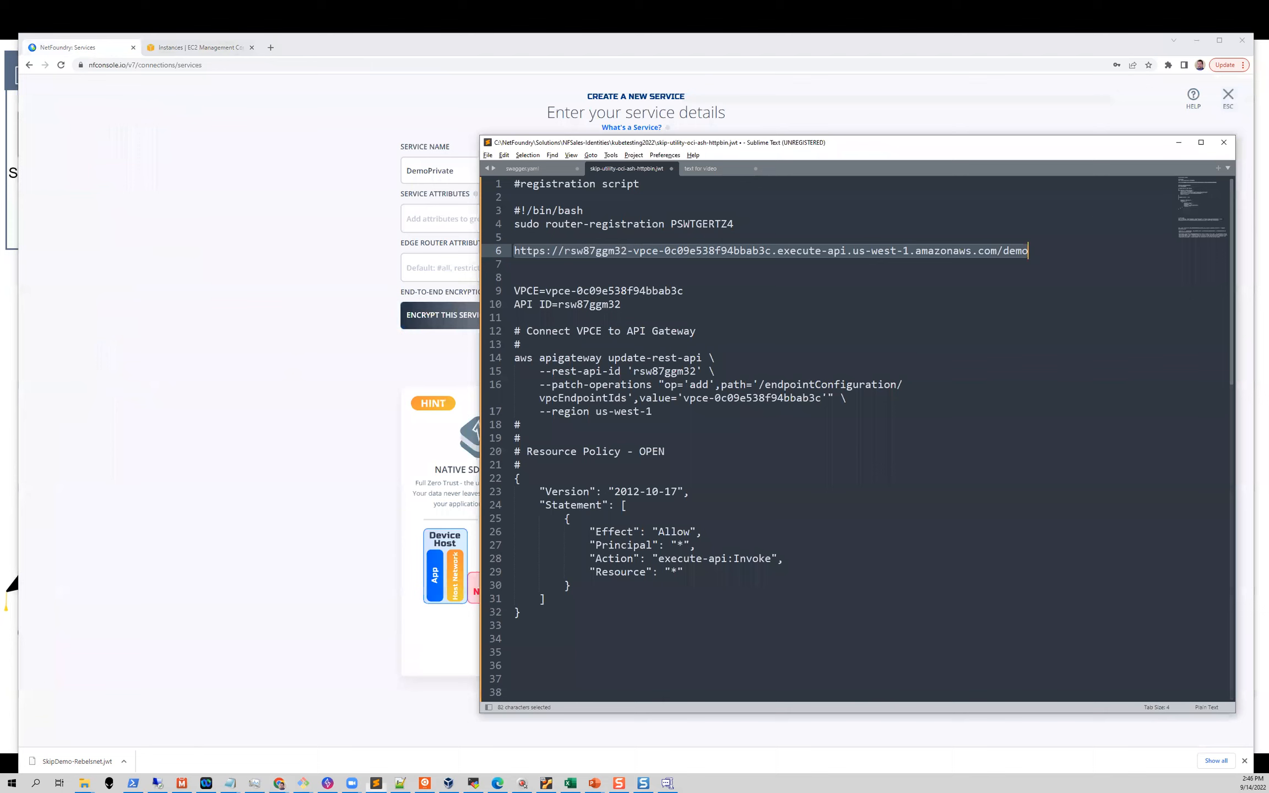
left_click(566, 257)
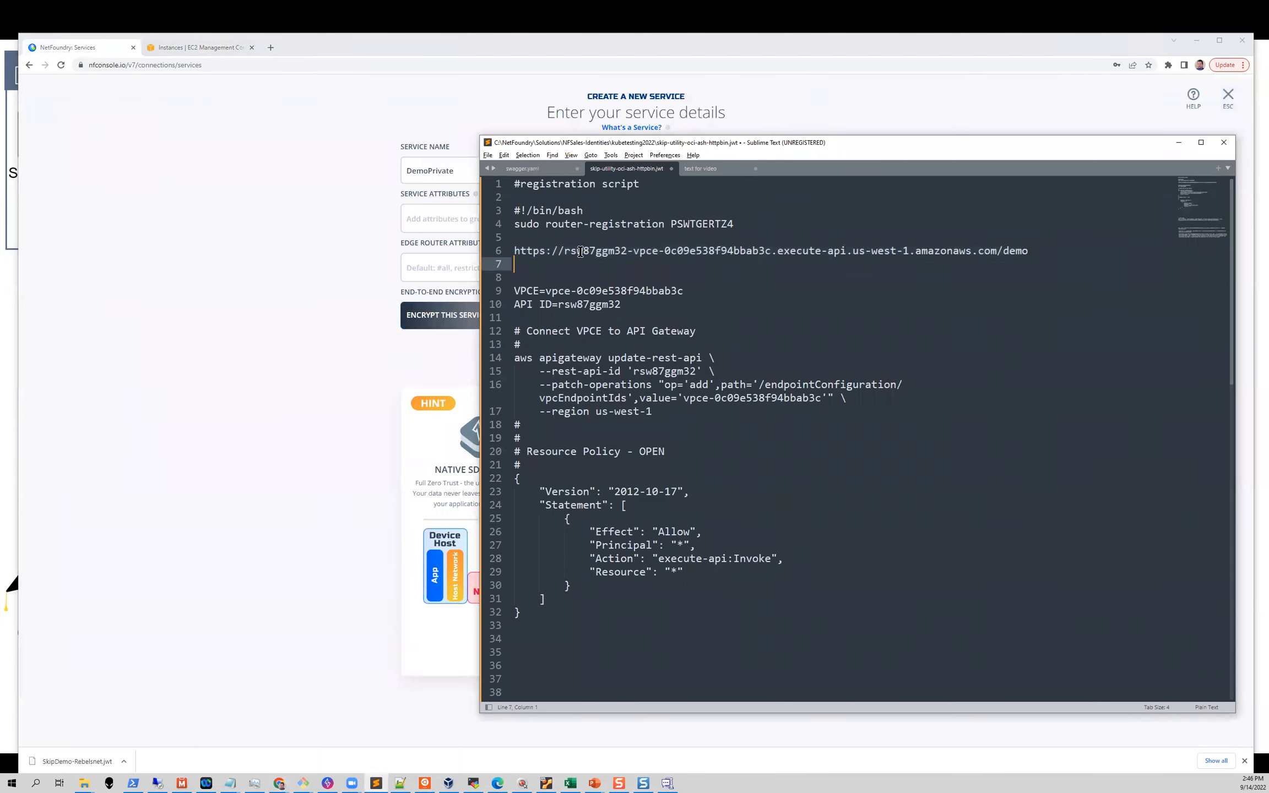
left_click_drag(564, 252, 771, 252)
left_click(633, 253)
left_click(771, 253)
left_click_drag(998, 252, 564, 252)
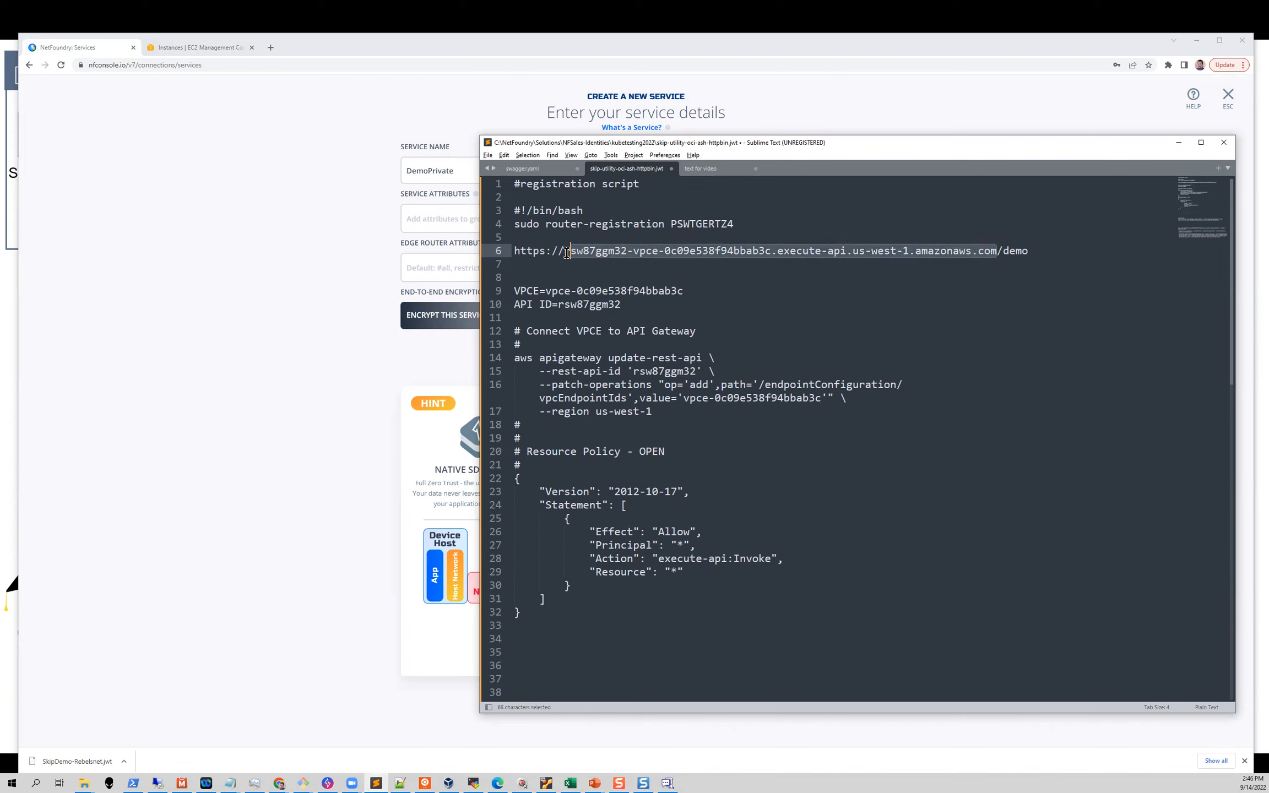
right_click(571, 253)
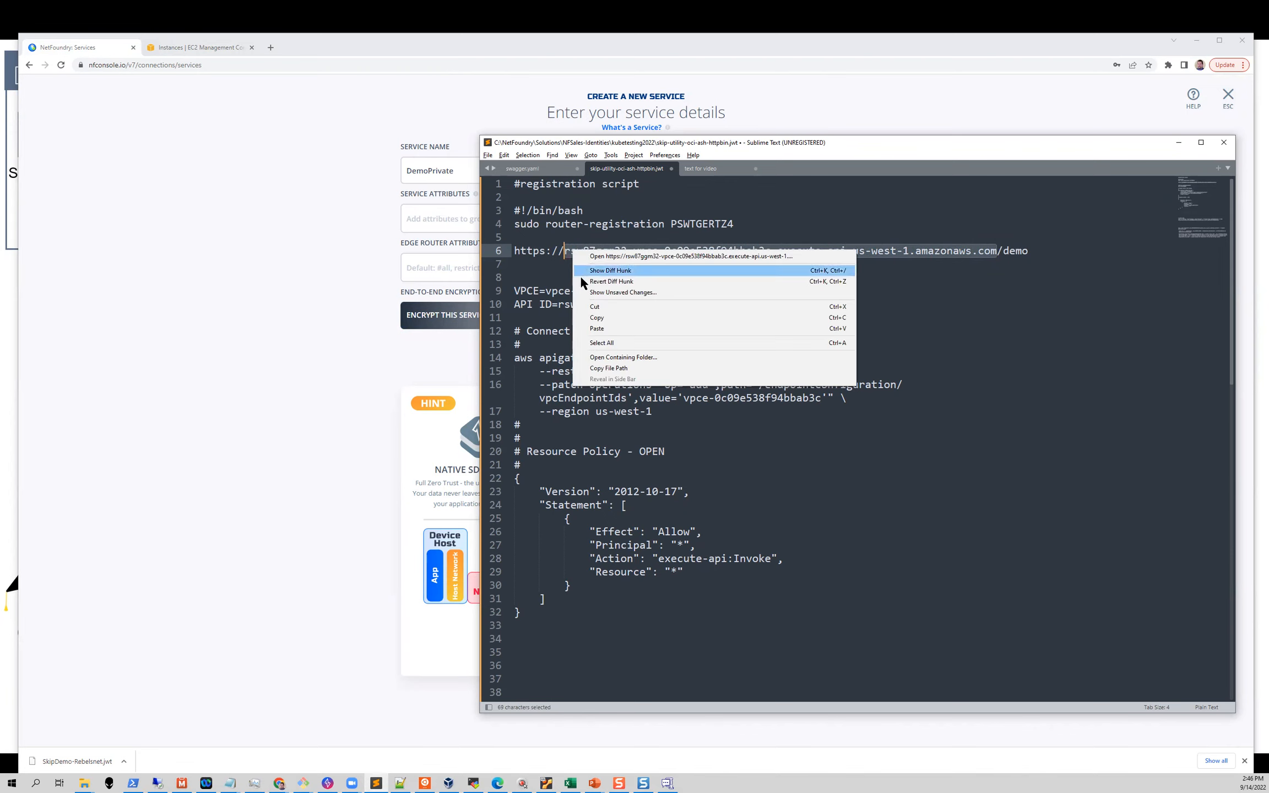
left_click(599, 317)
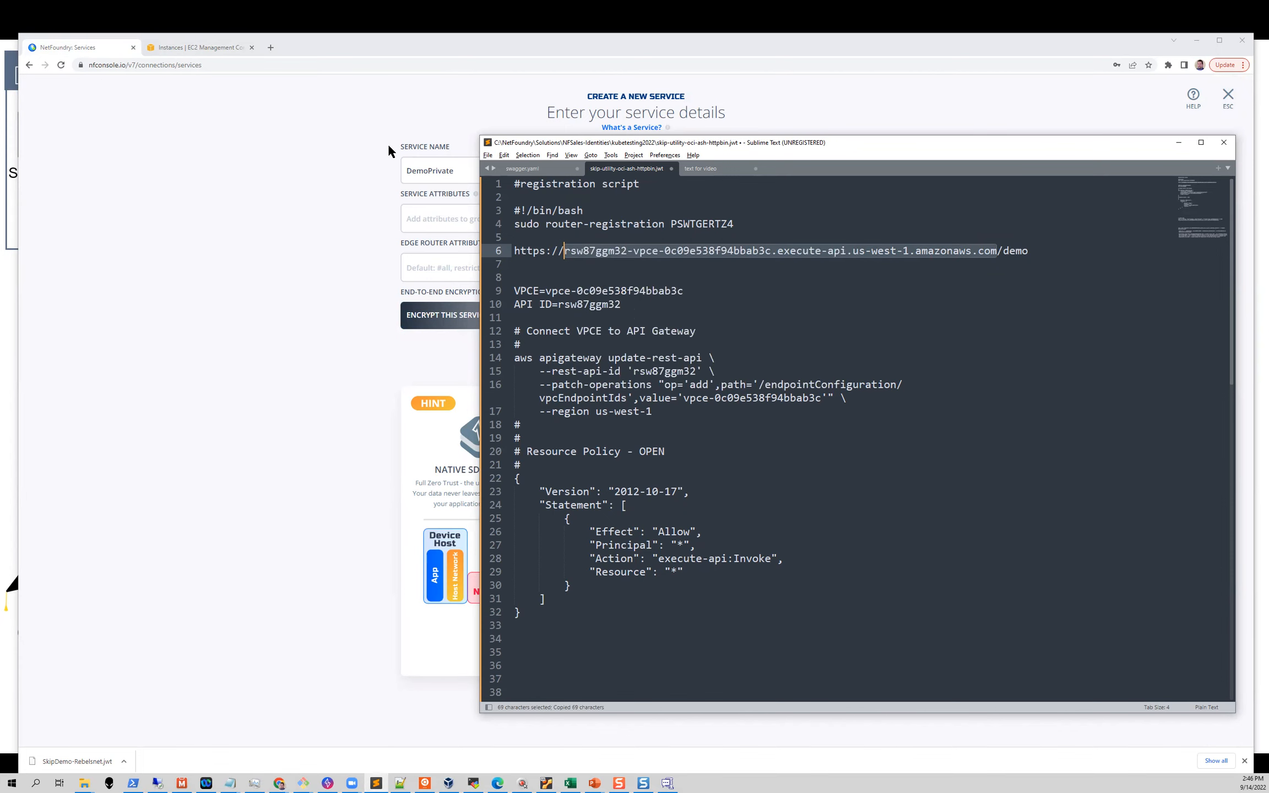
Intercept the pasted API hostname on port 443 and disable Native Application hosting
left_click(389, 151)
left_click(679, 191)
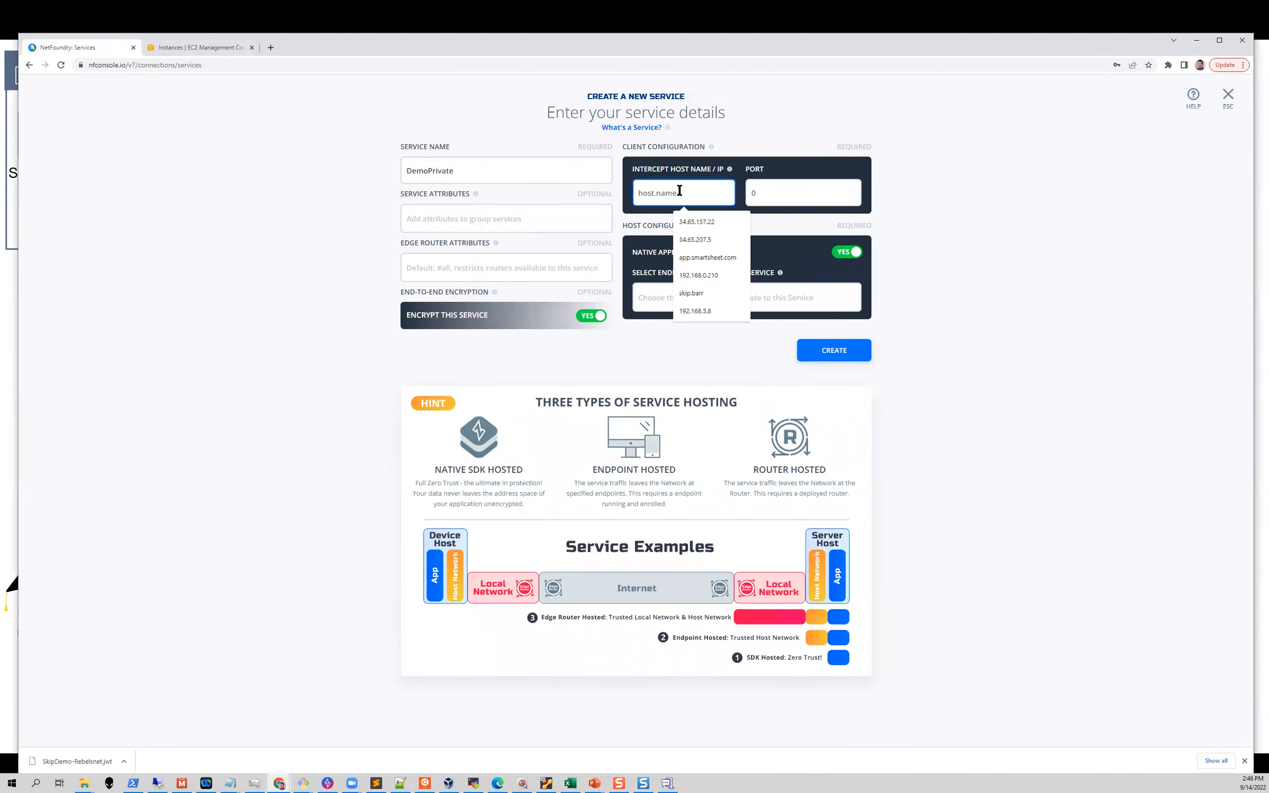
key("ctrl+v")
left_click(771, 190)
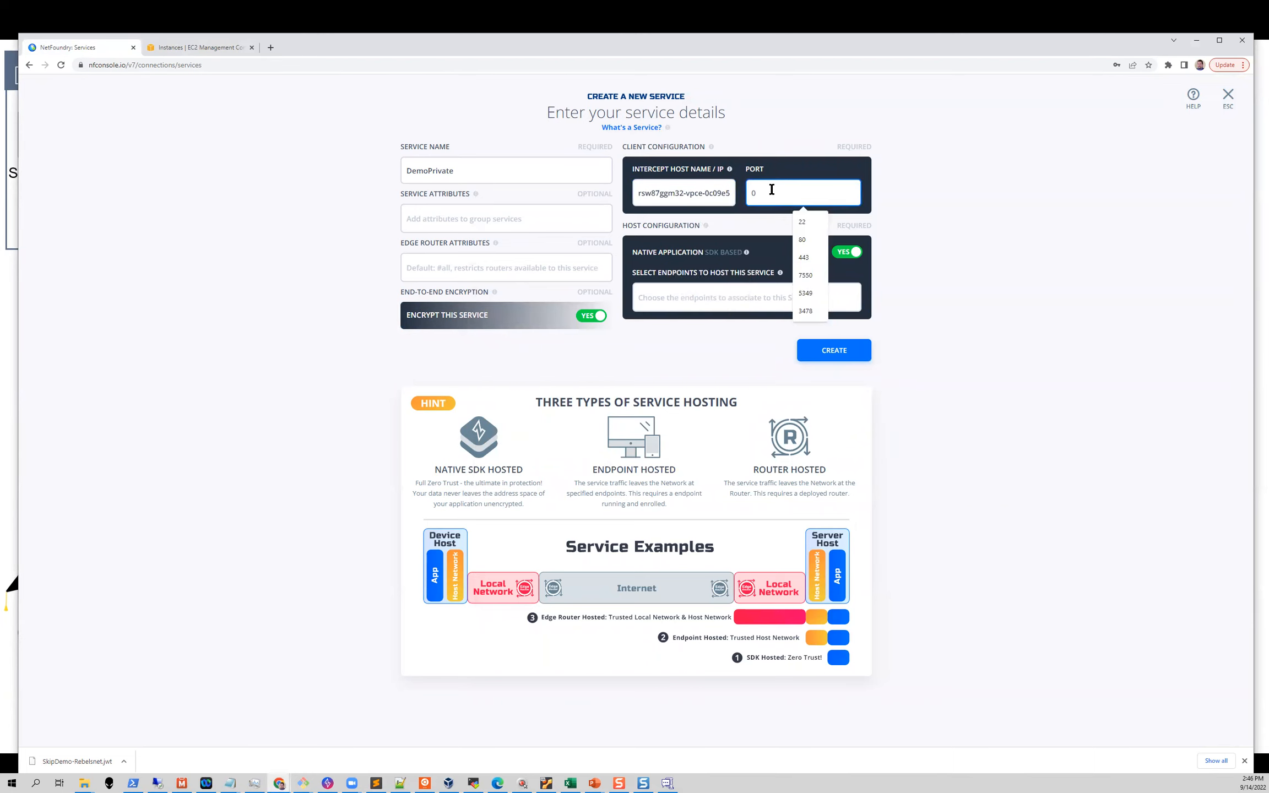
type("443")
left_click(834, 255)
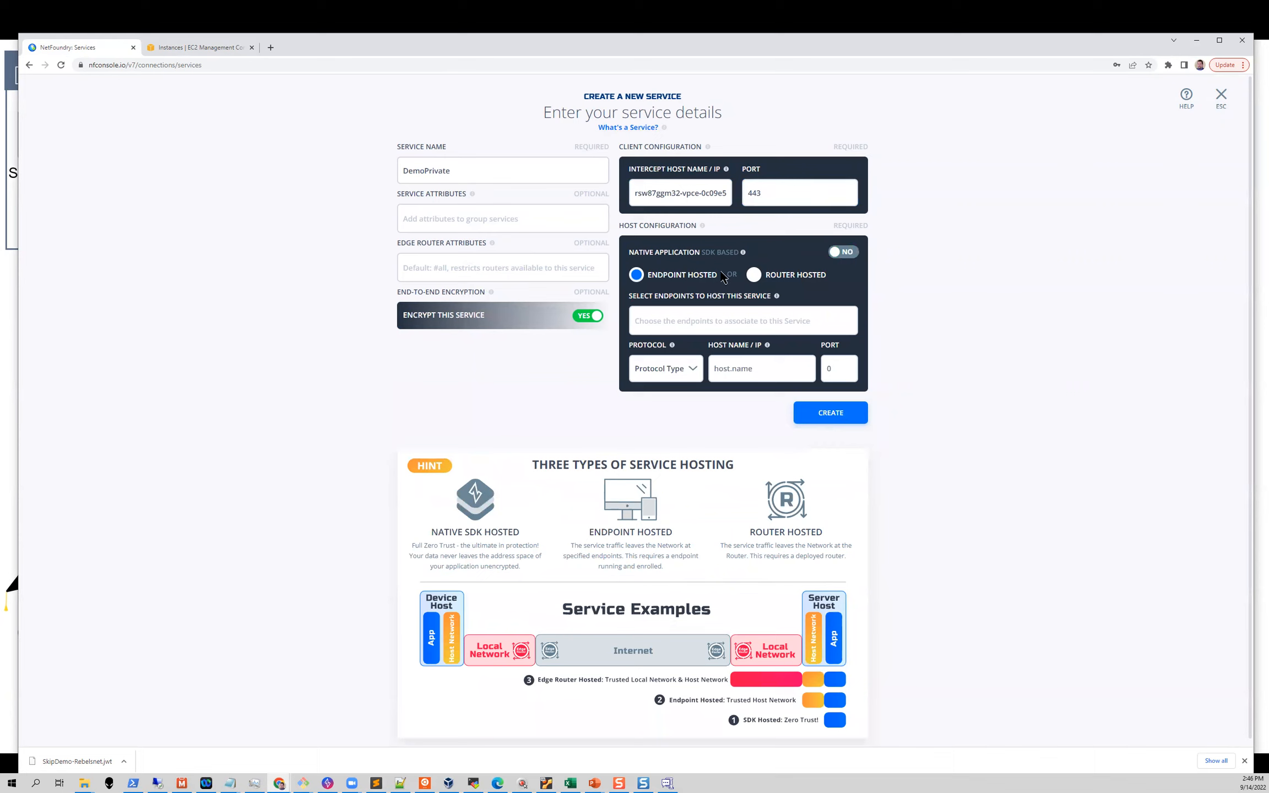
Host the service on AWS-VPC-EdgeRouter over TCP to the API hostname on port 443, then create it
left_click(722, 319)
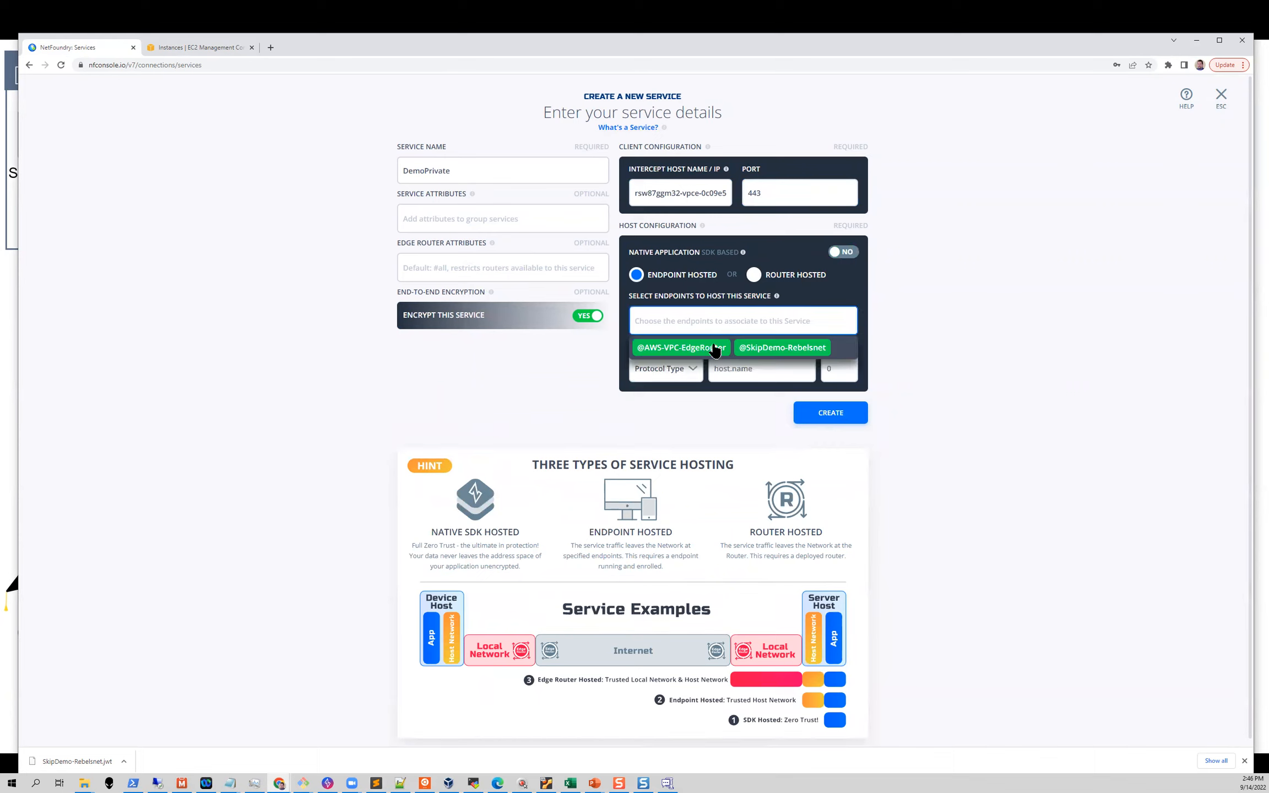
left_click(699, 348)
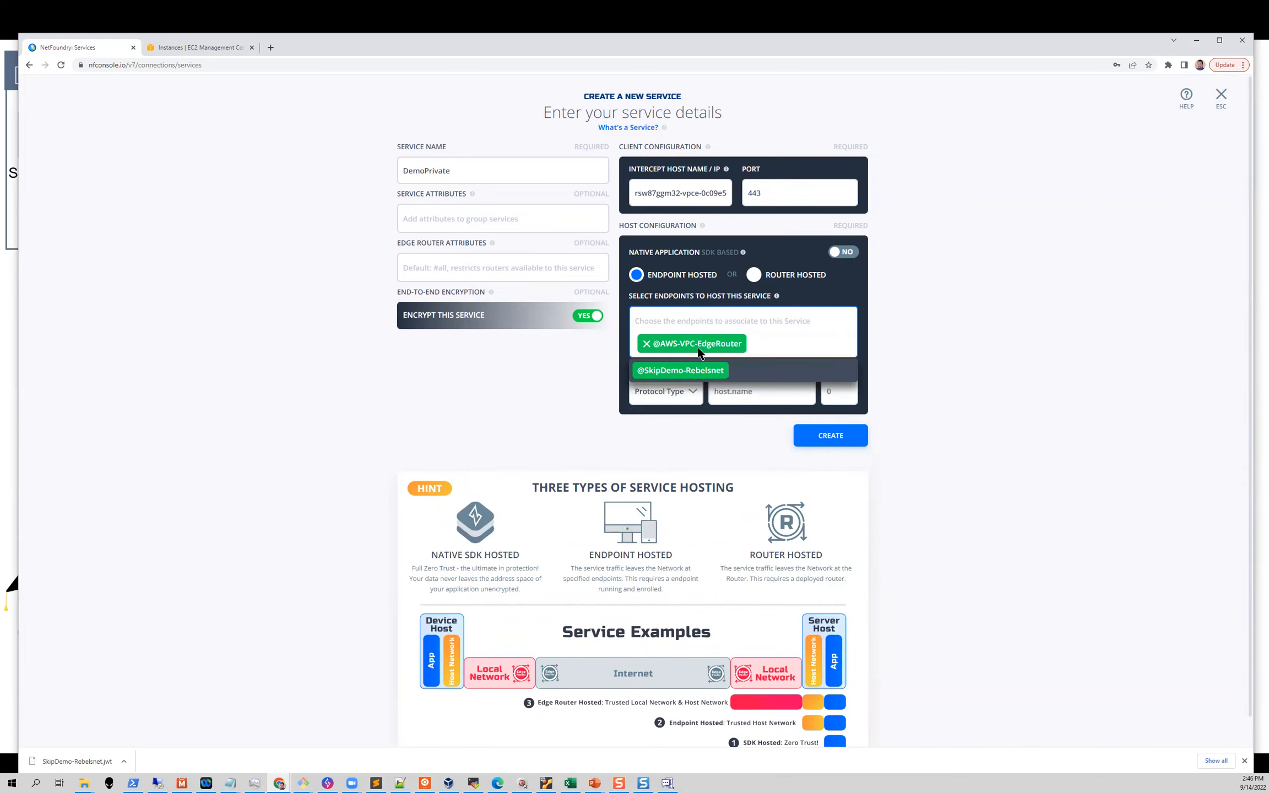
left_click(955, 301)
left_click(689, 391)
left_click(677, 412)
left_click(744, 394)
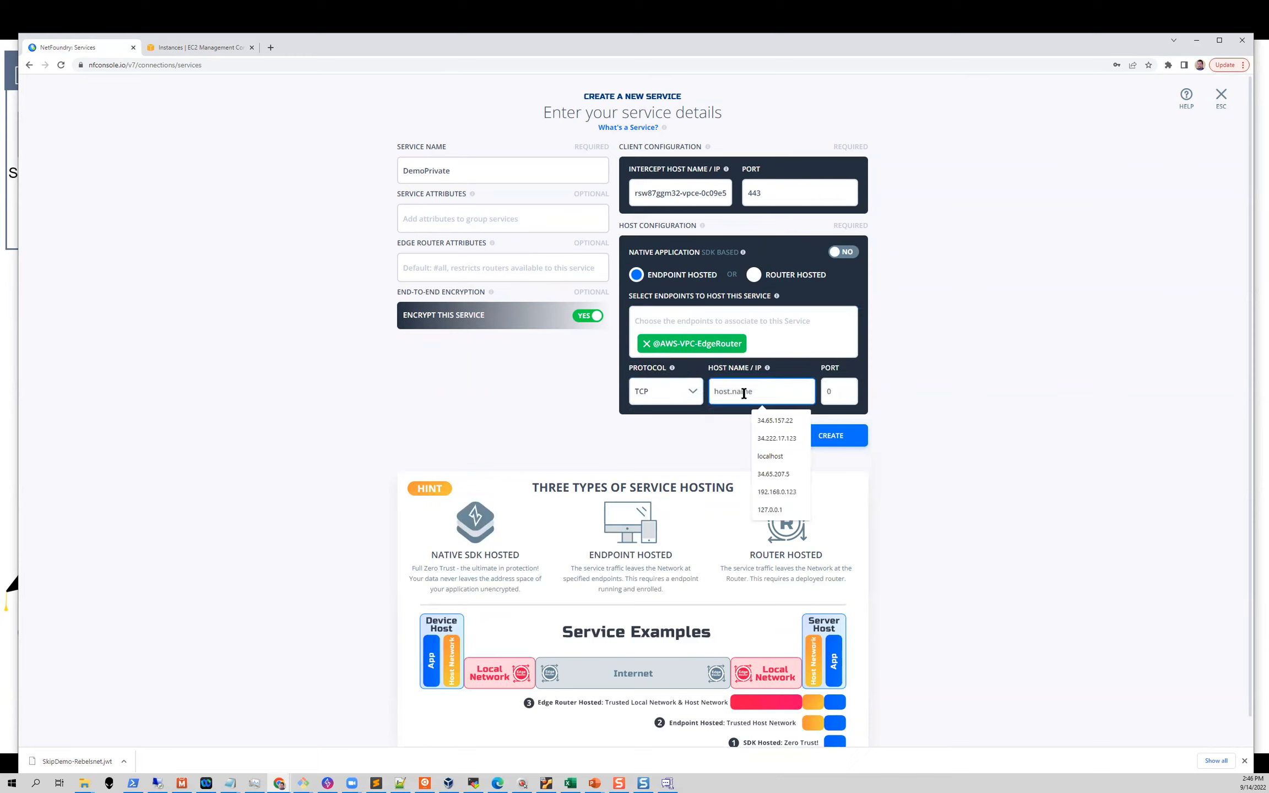
key("ctrl+v")
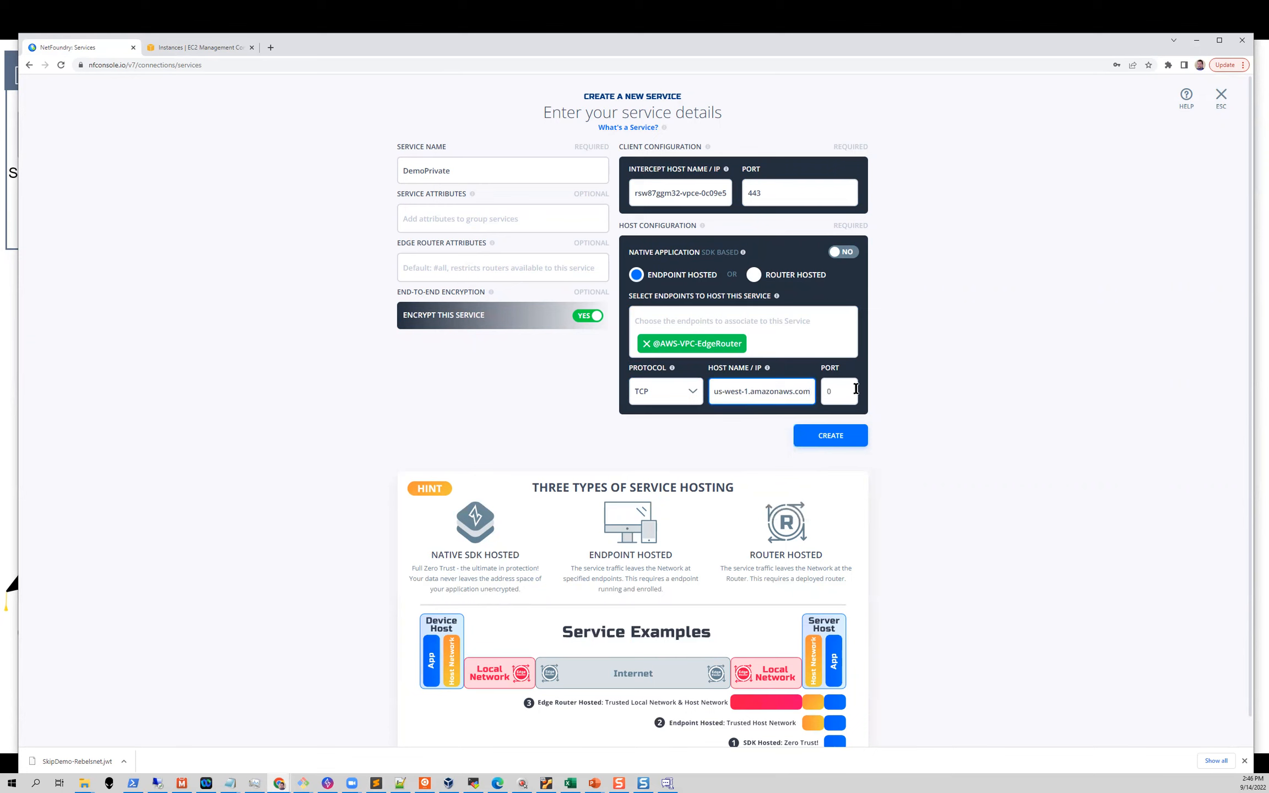
left_click(843, 391)
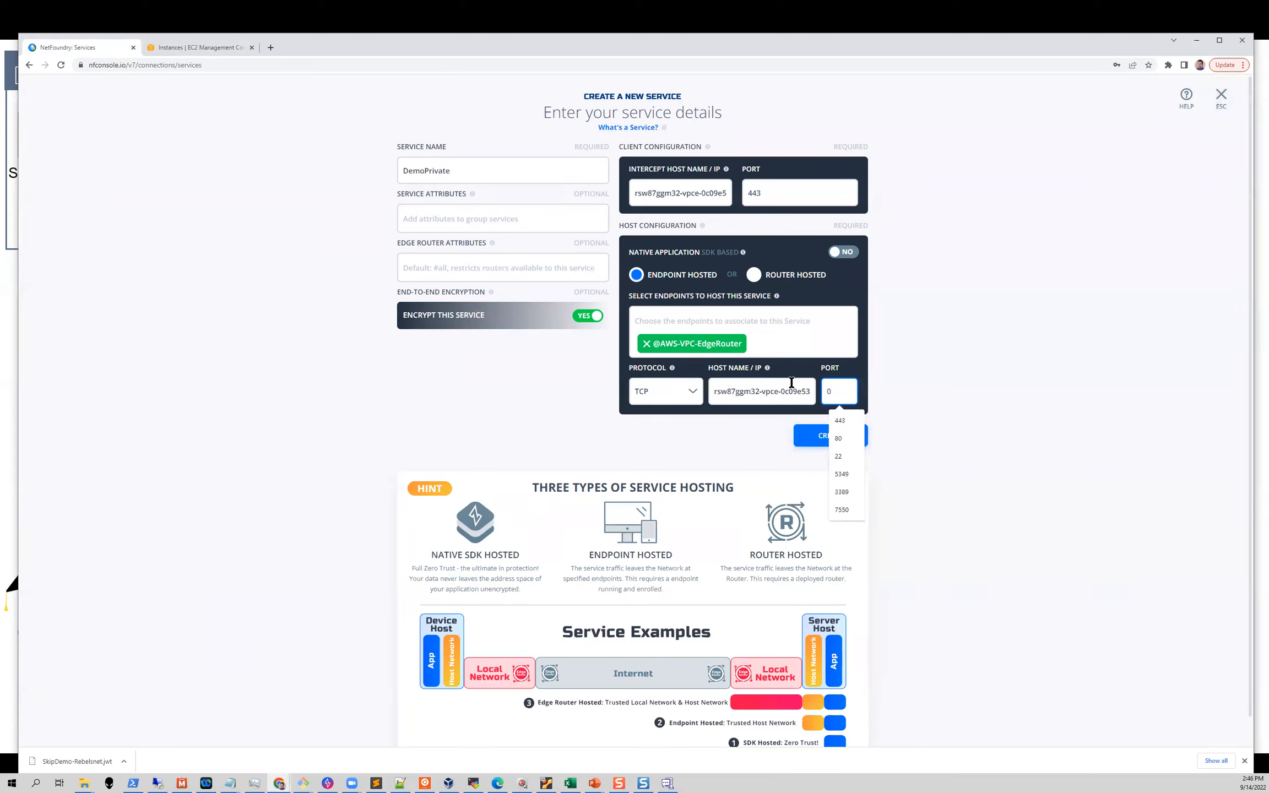
type("443")
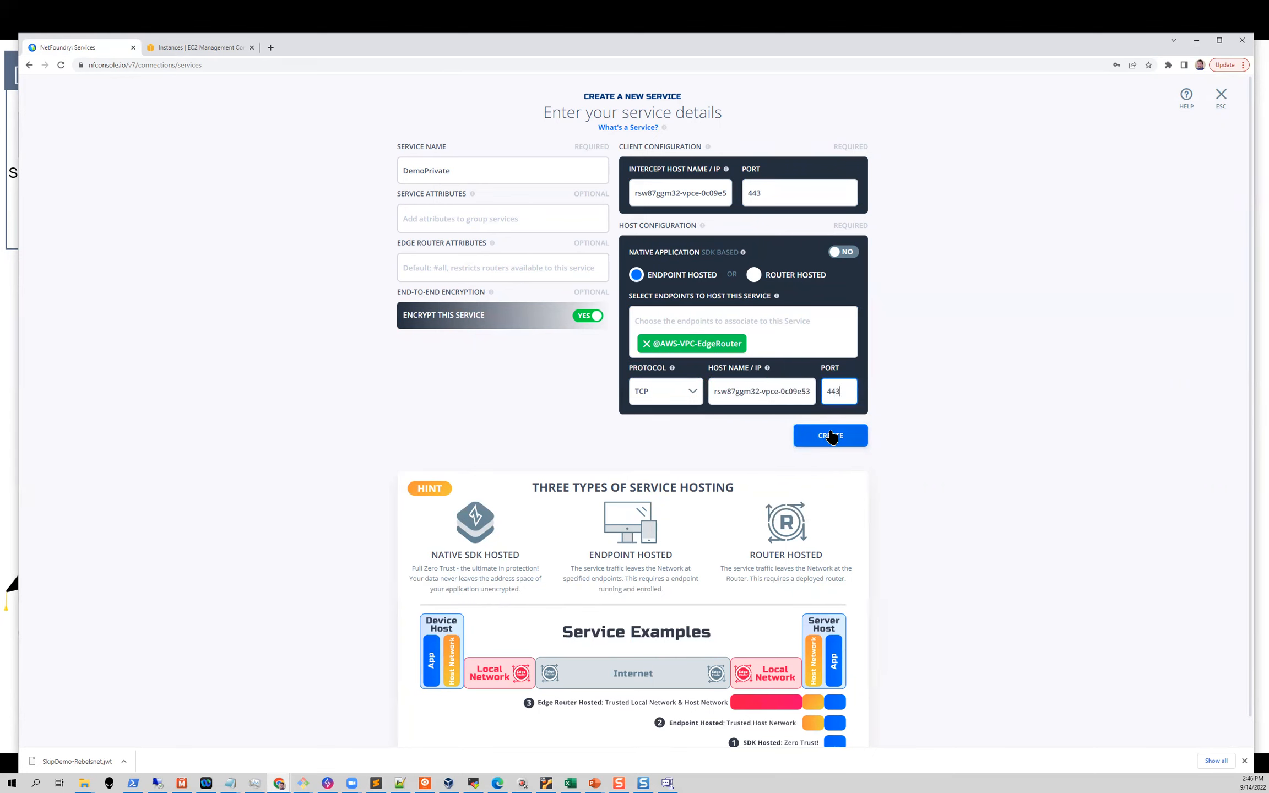
left_click(830, 435)
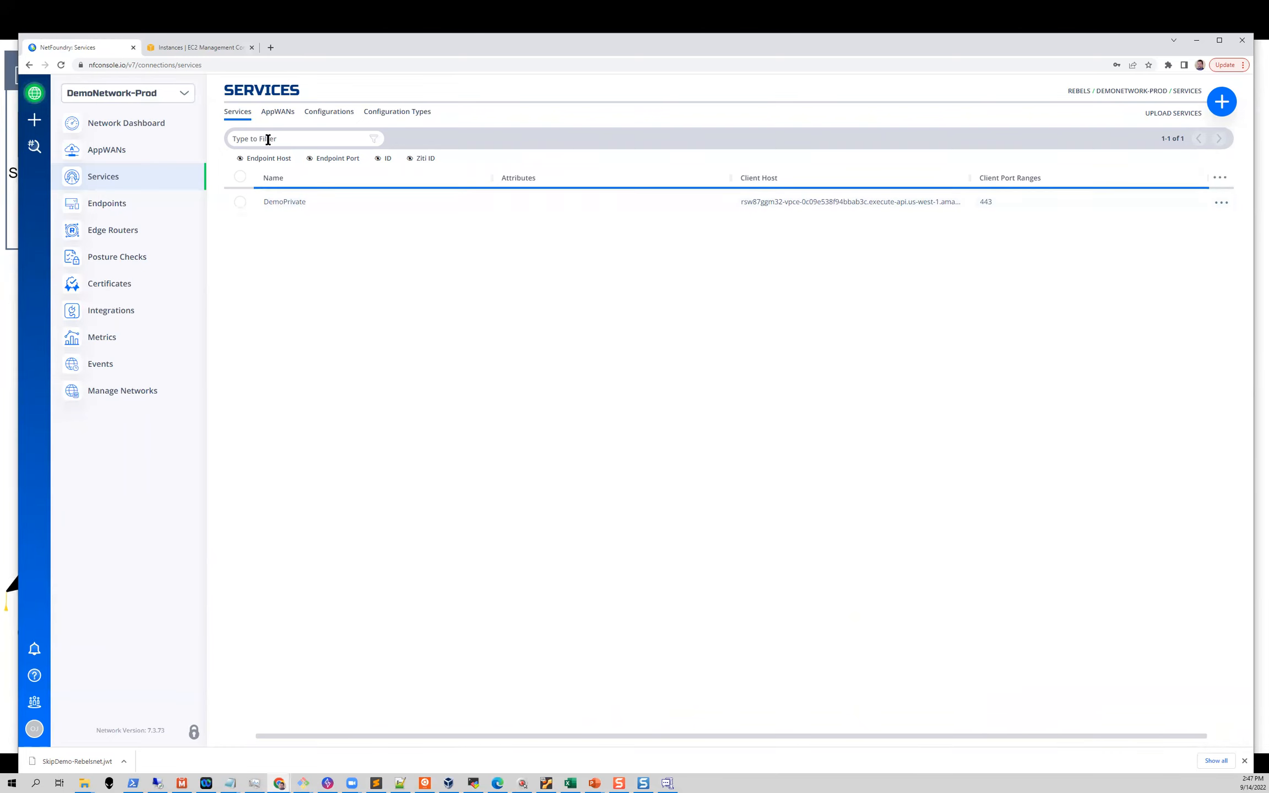
On the AppWANs page, check SkipDemo-Rebelsnet's services in Ziti Desktop Edge, then begin a new AppWAN
left_click(278, 112)
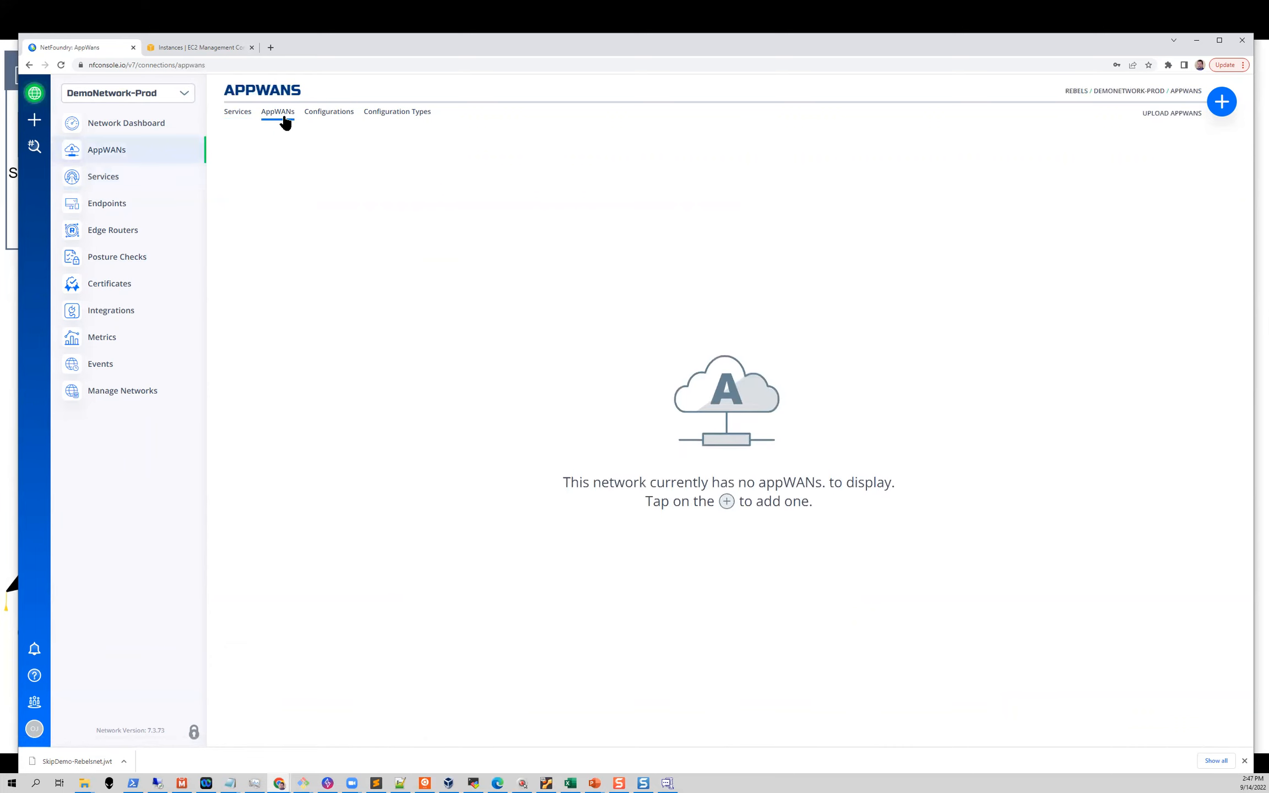
left_click(327, 784)
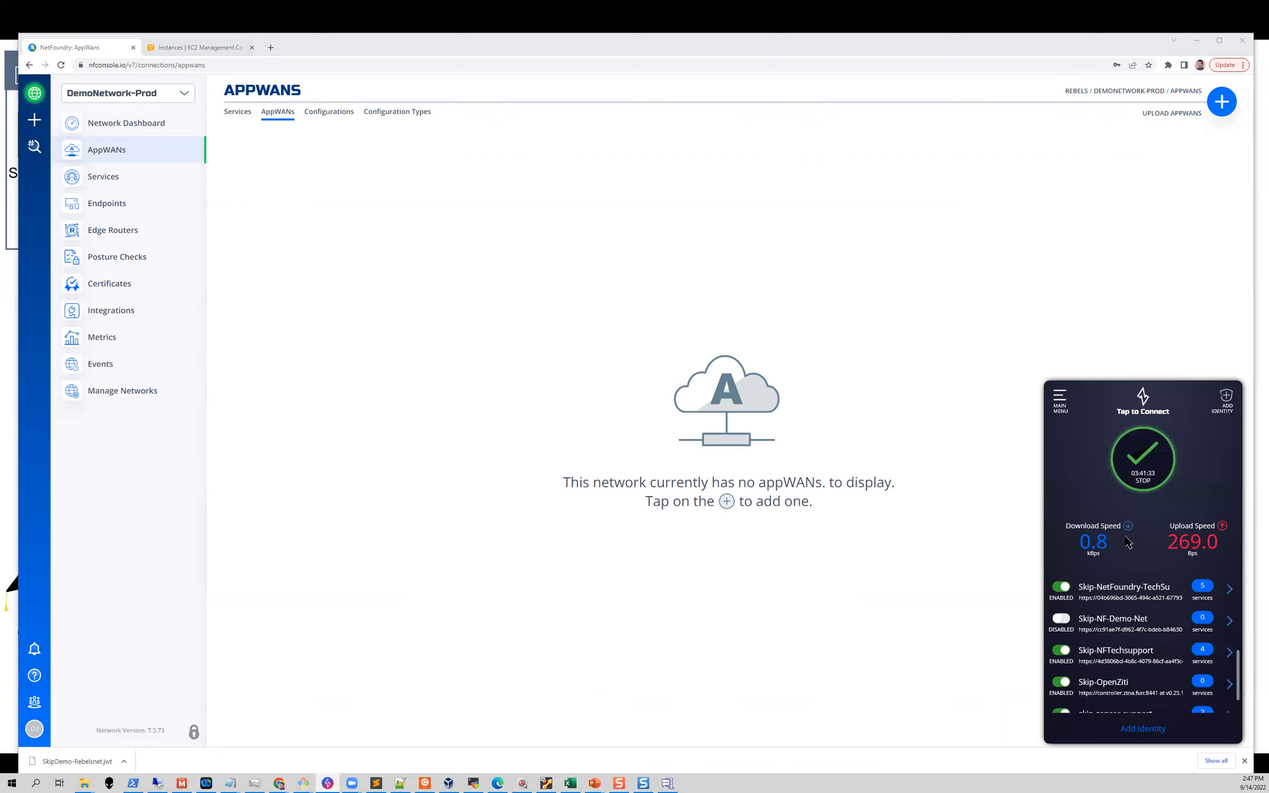
scroll(1136, 600, "down", 1)
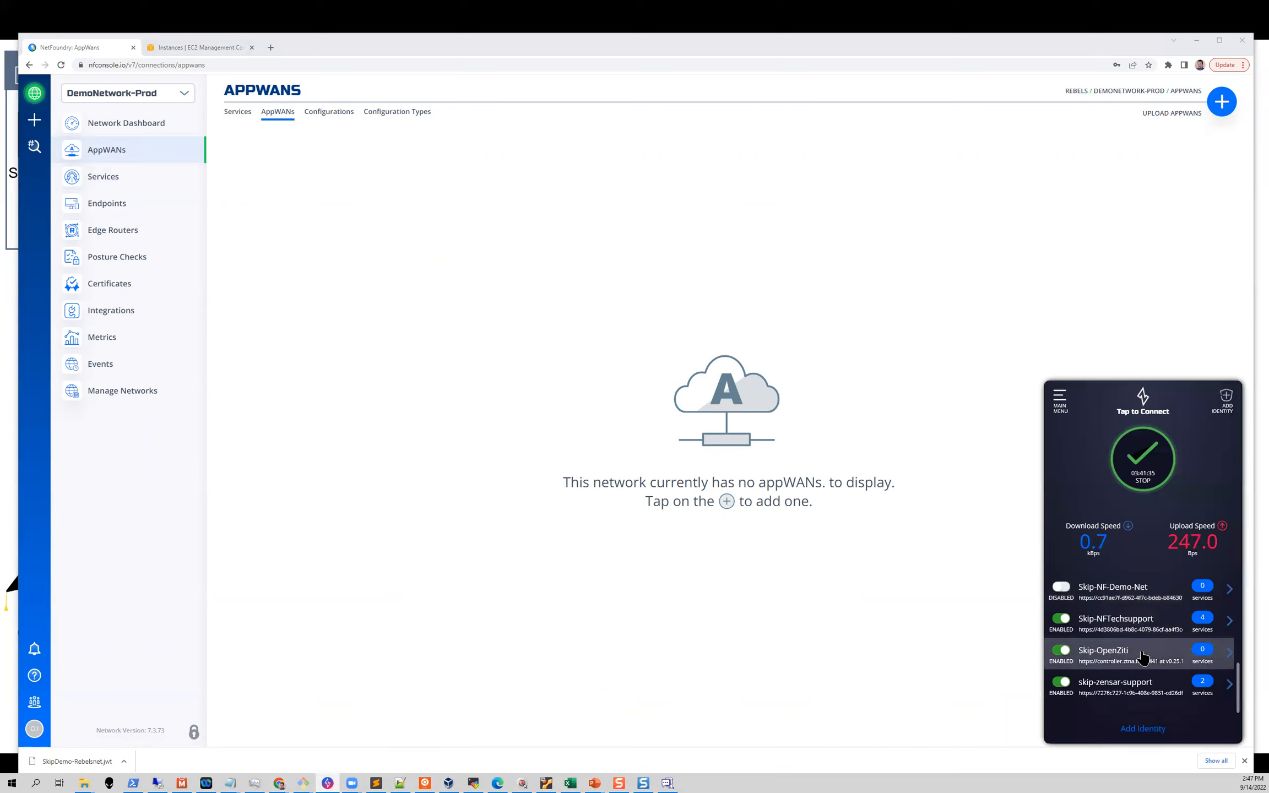
scroll(1142, 657, "up", 1)
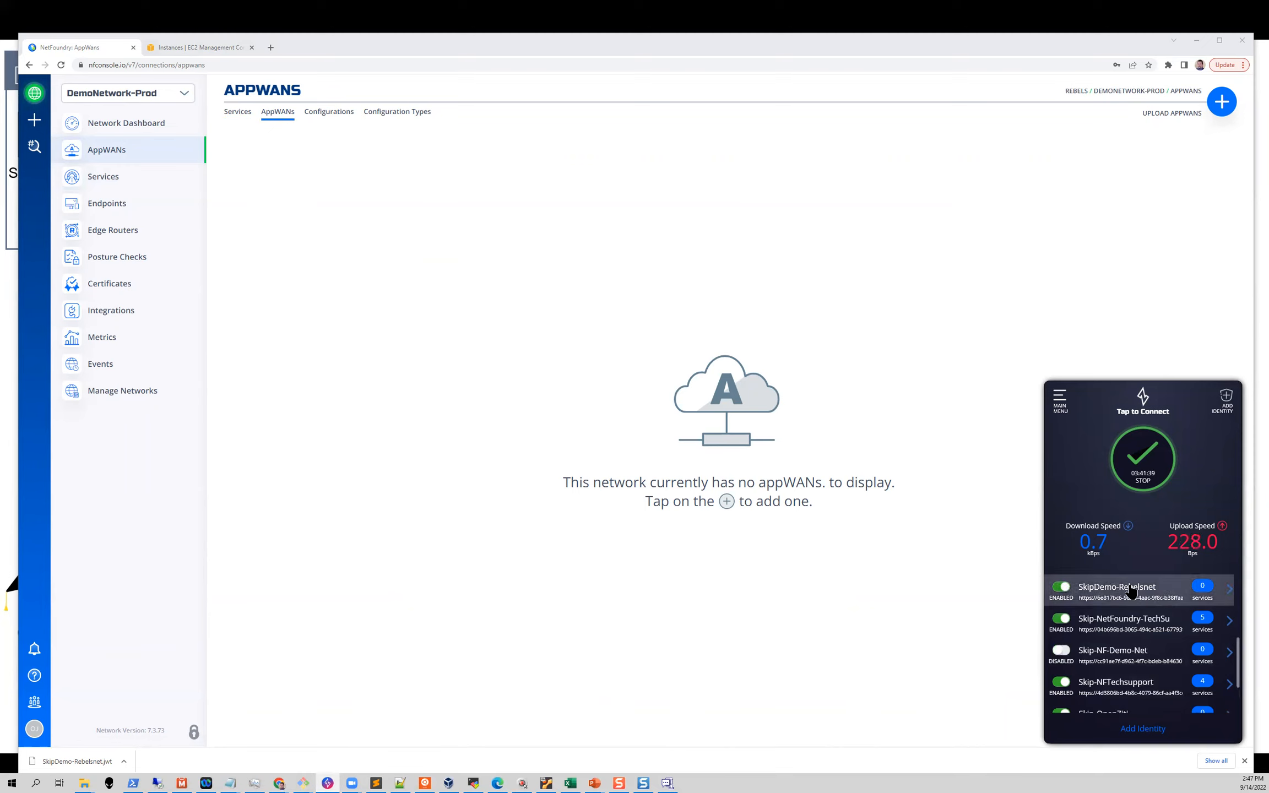
left_click(1138, 584)
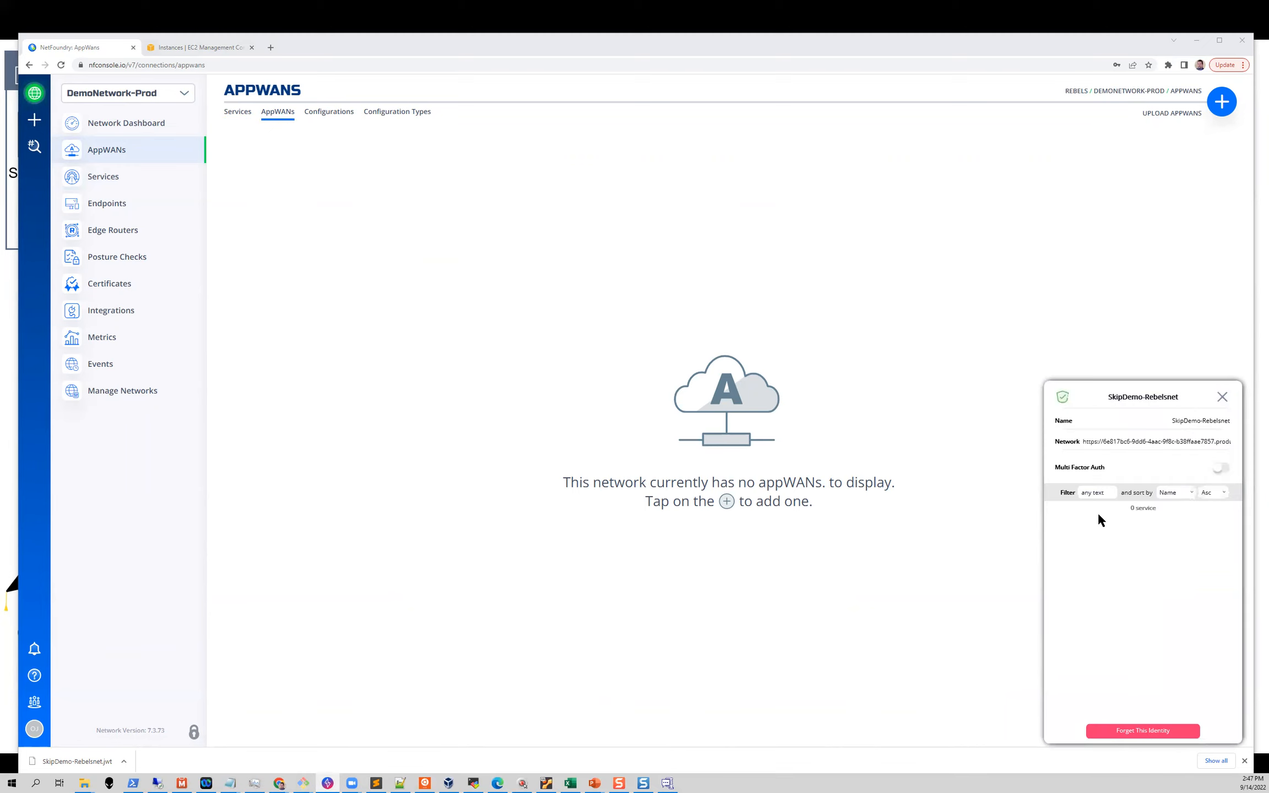
left_click(1221, 399)
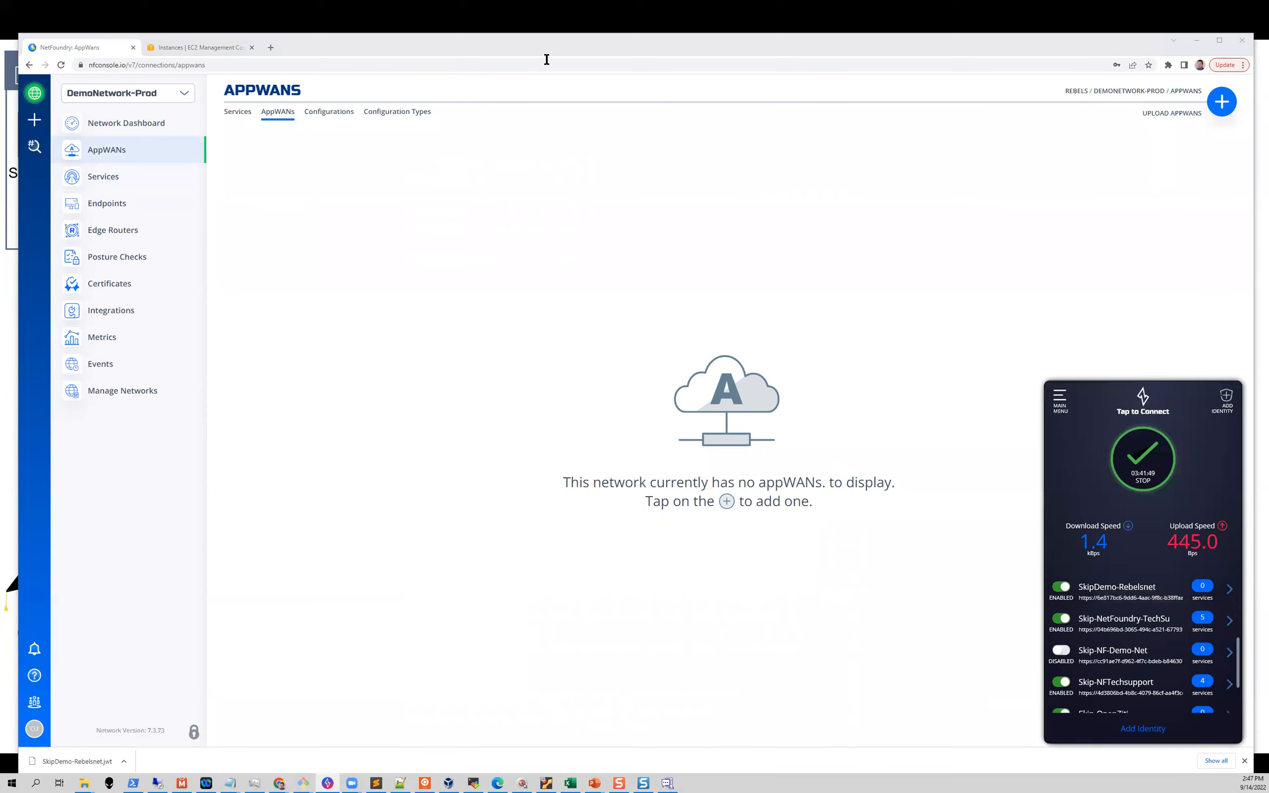
left_click(1217, 109)
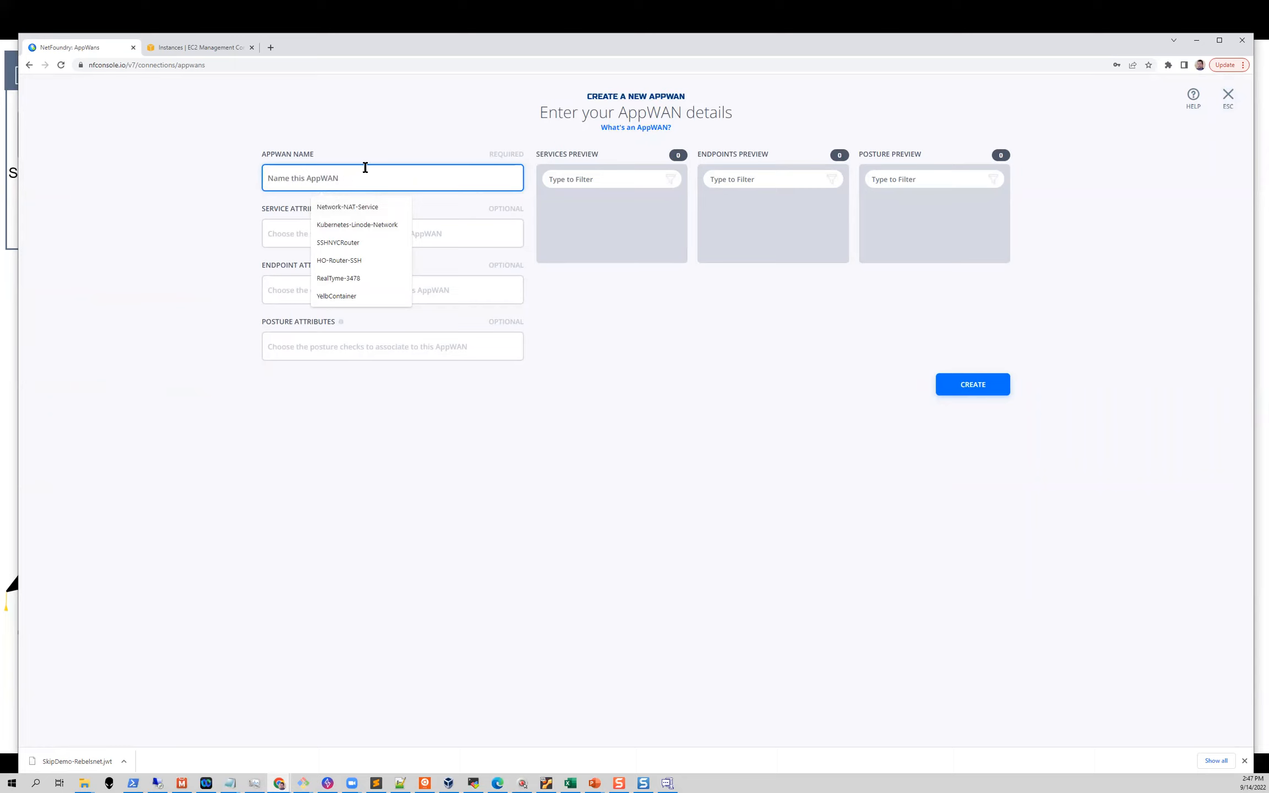
type("DemoAPI-APPWan")
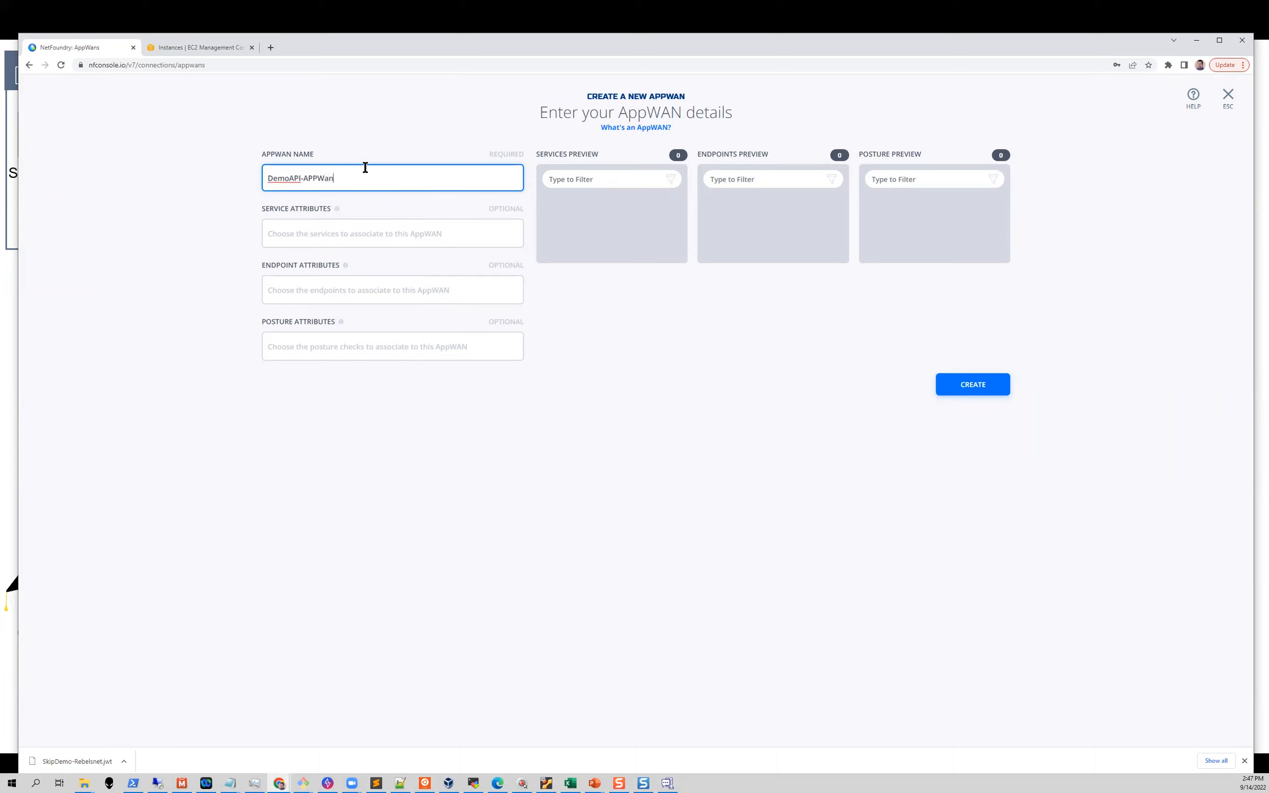
left_click(343, 238)
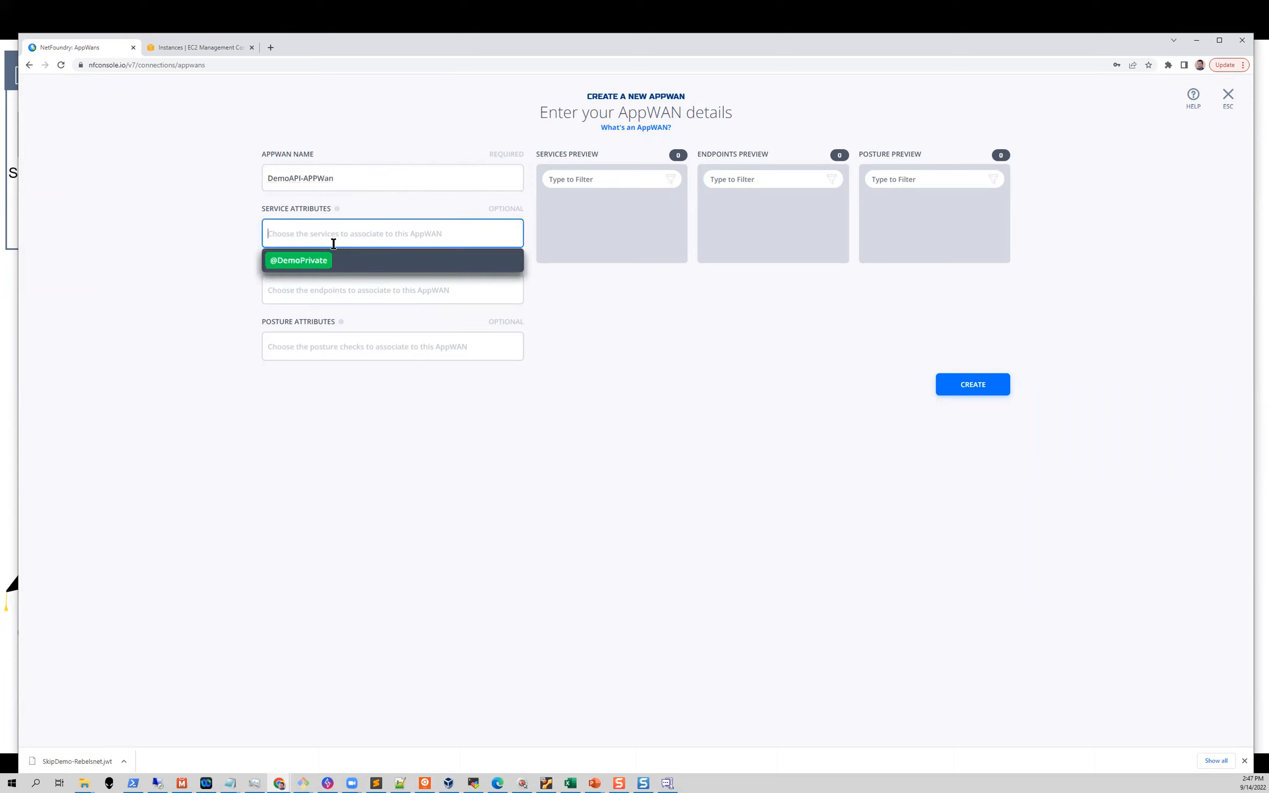
left_click(308, 267)
left_click(326, 312)
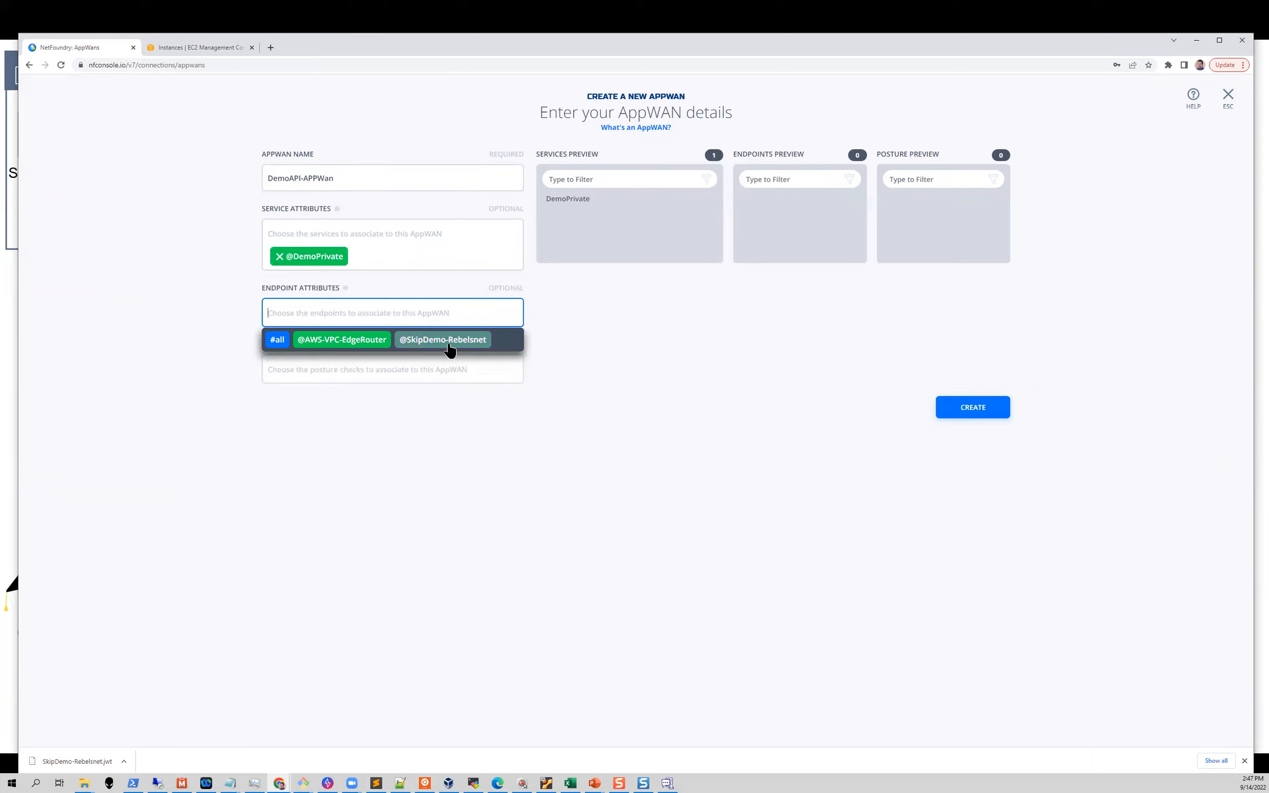
left_click(450, 340)
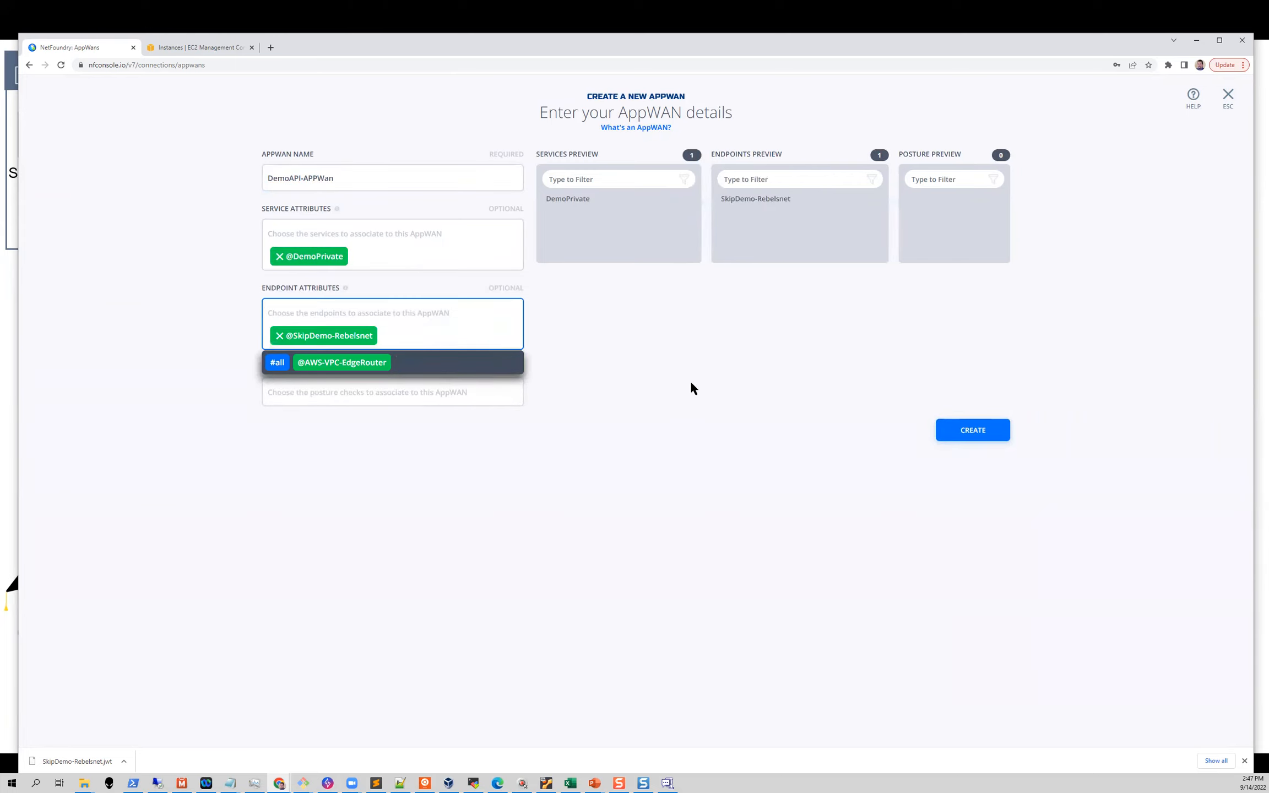
left_click(987, 435)
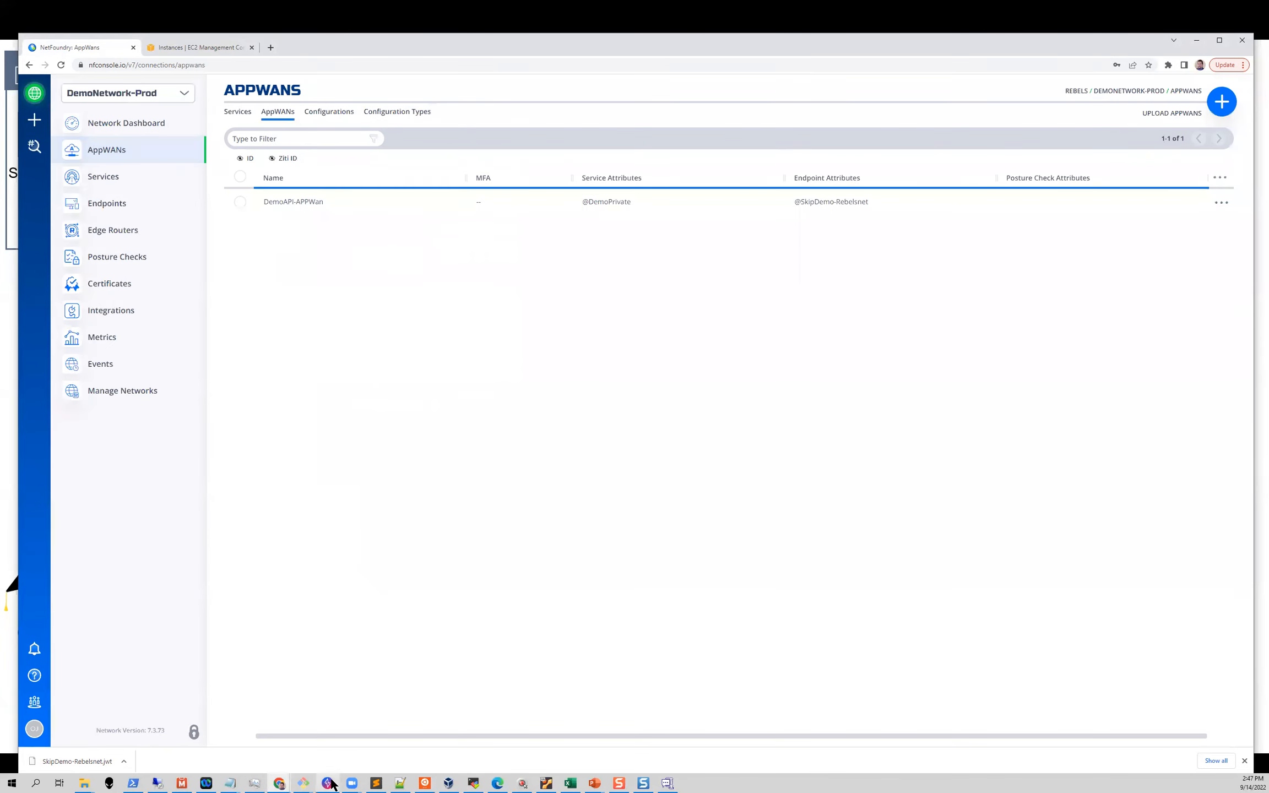
left_click(327, 783)
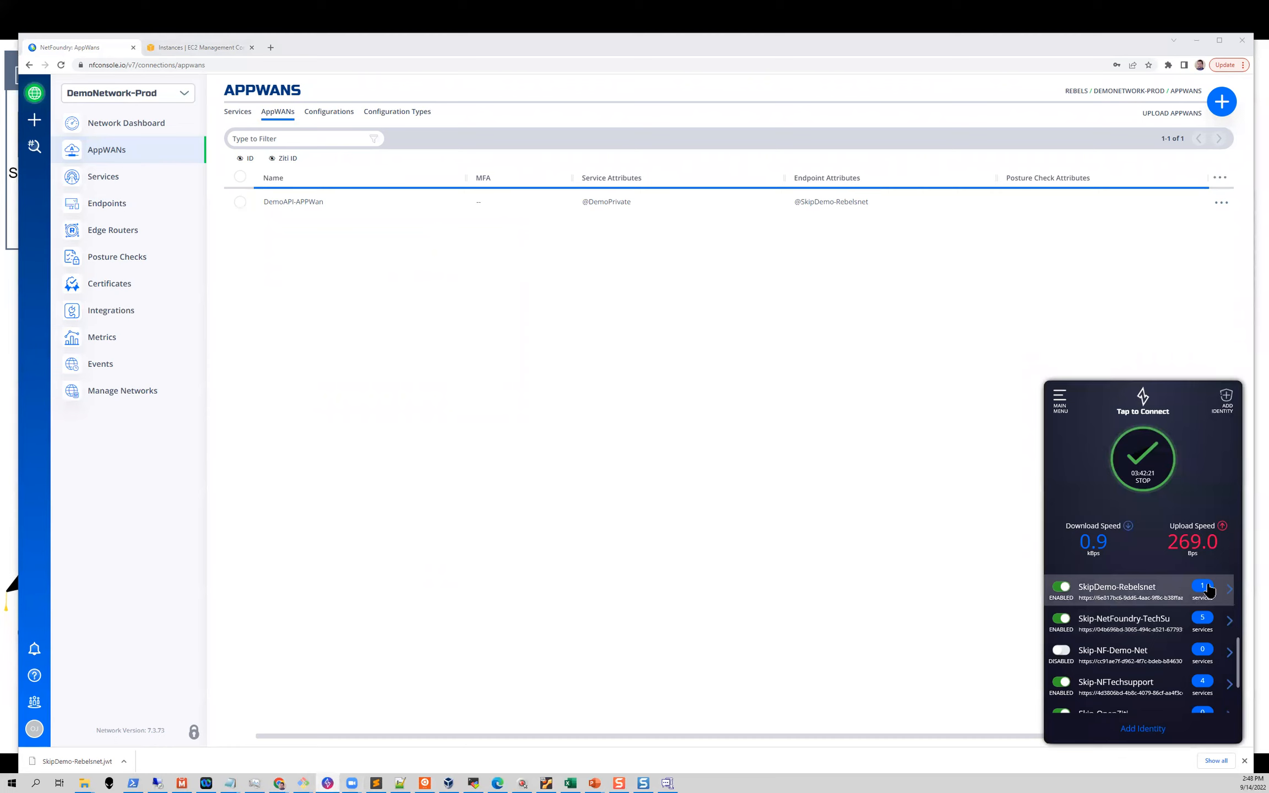
Verify DemoPrivate is listed under SkipDemo-Rebelsnet in Ziti Desktop Edge, then return to Sublime Text
left_click(1166, 593)
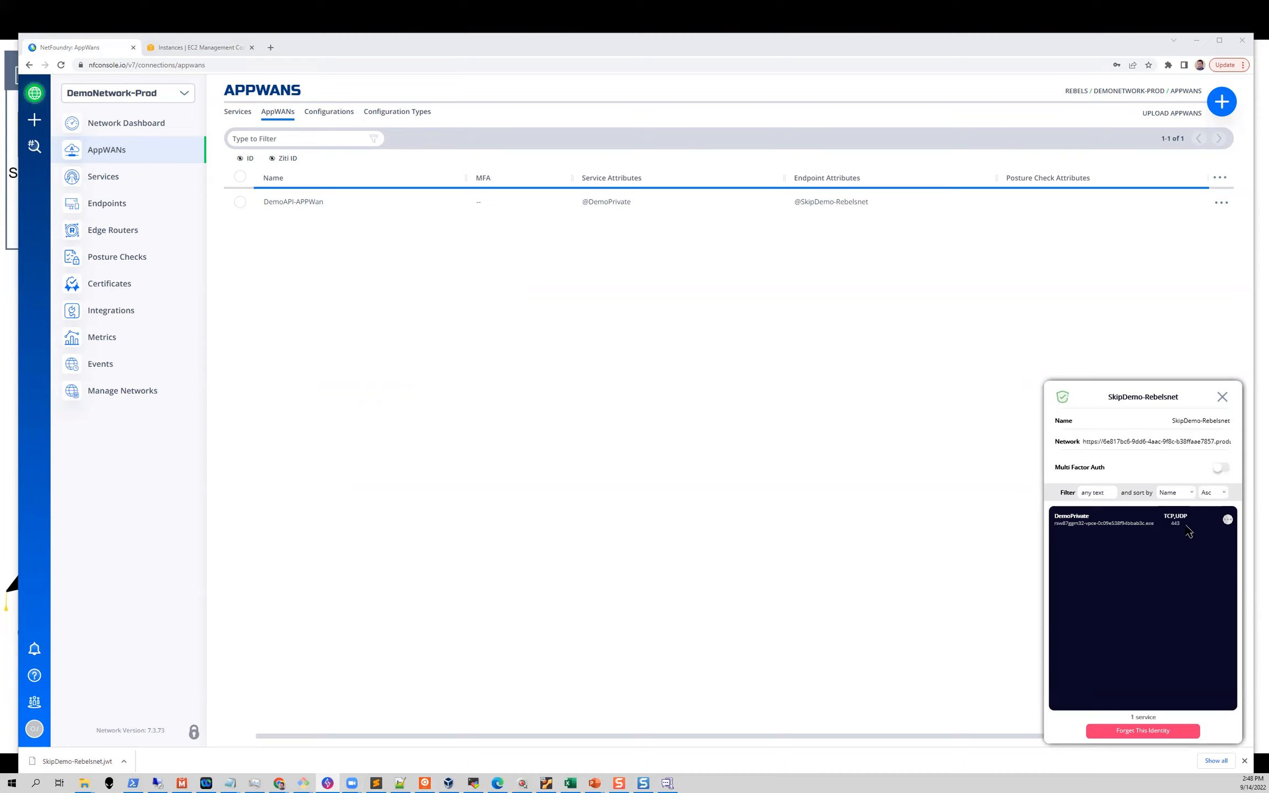
left_click(1222, 399)
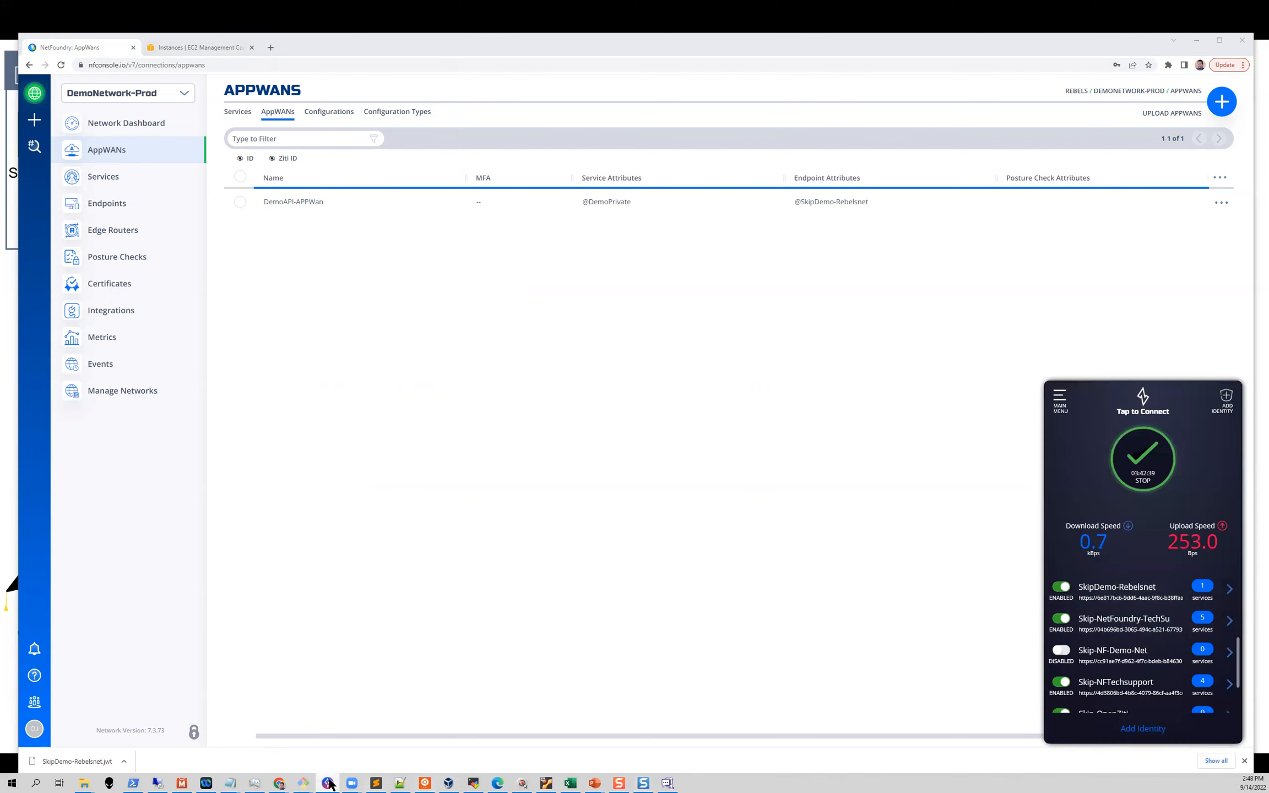
left_click(376, 783)
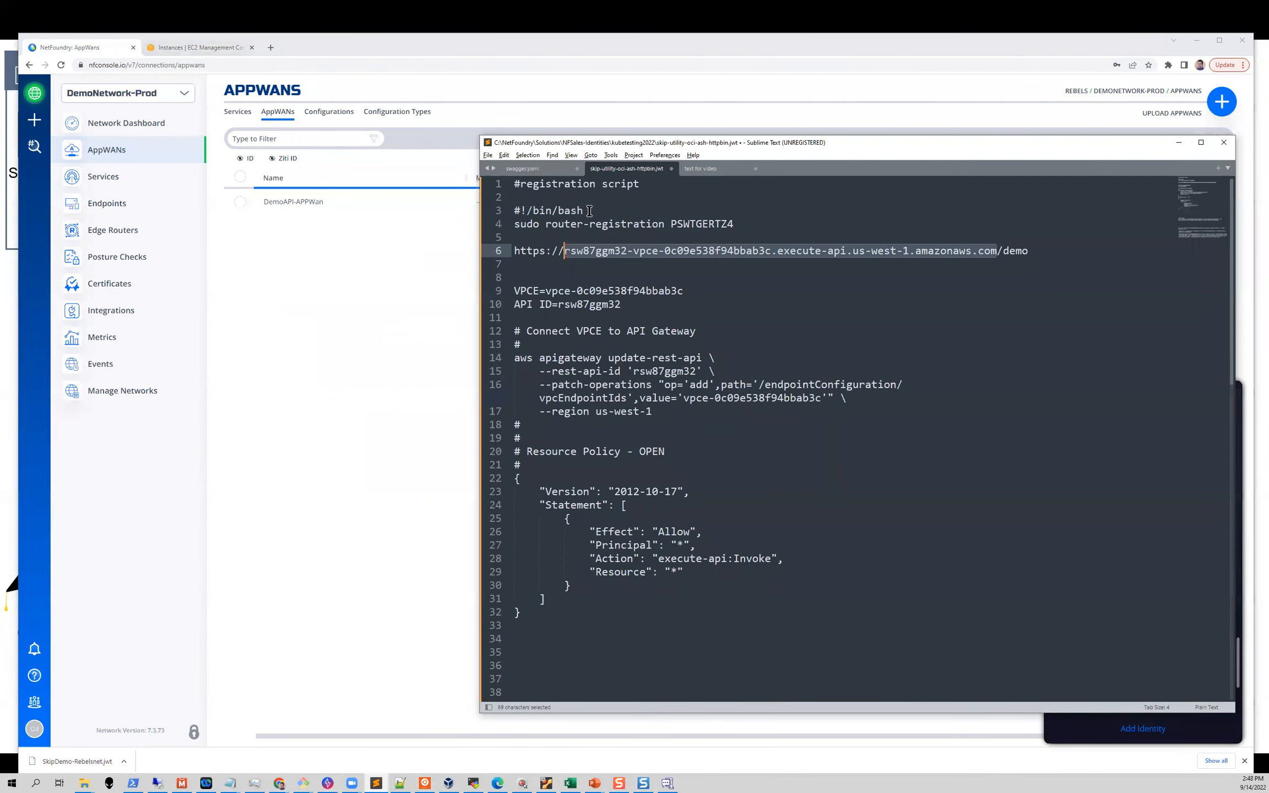
Copy the private API URL from line 6 and load it in a new Chrome tab
left_click_drag(514, 250, 1030, 253)
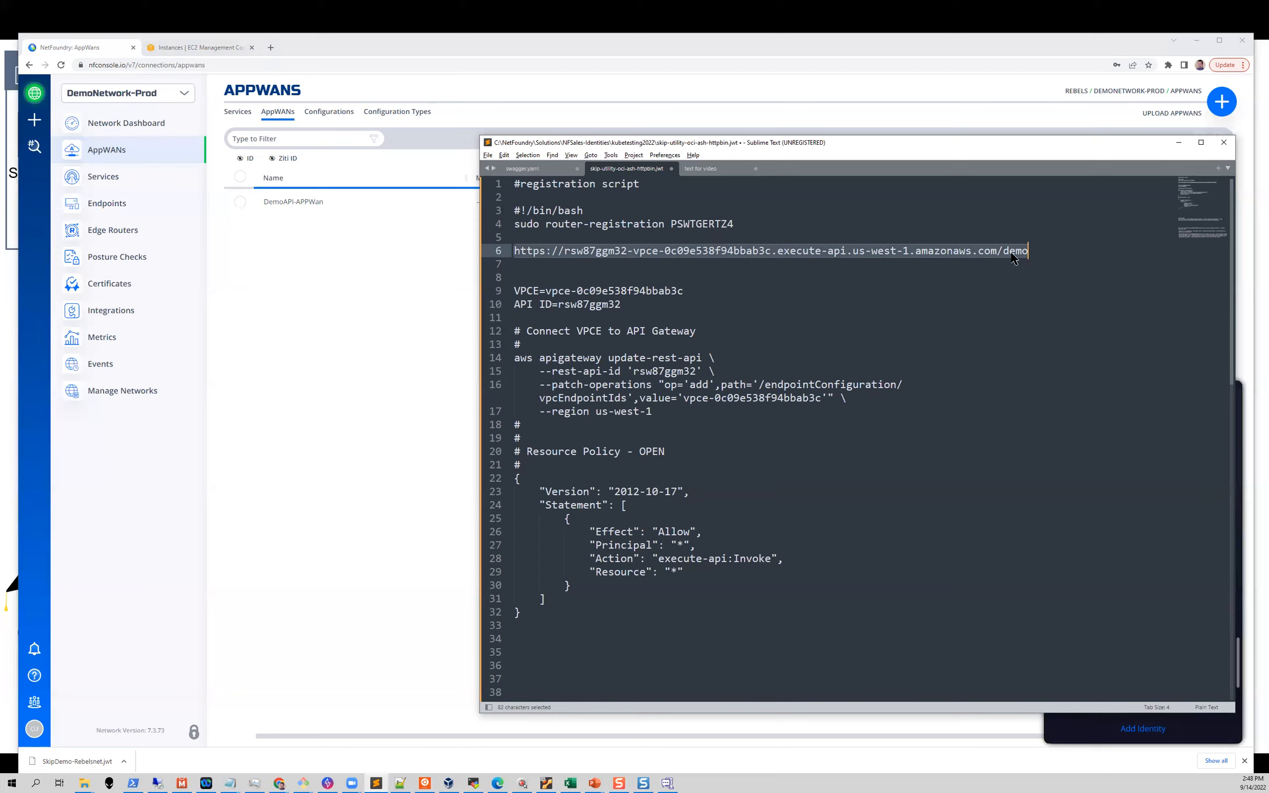
right_click(1012, 256)
left_click(1025, 321)
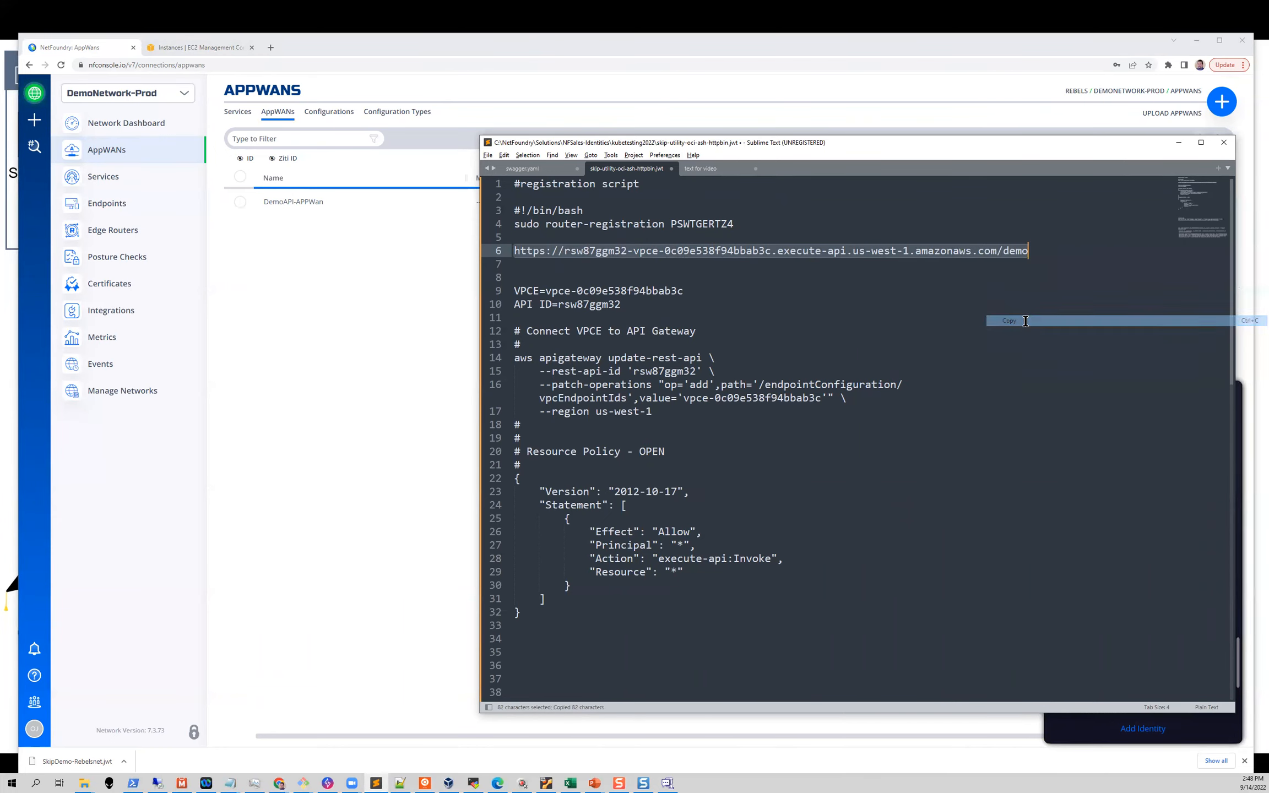
left_click(270, 48)
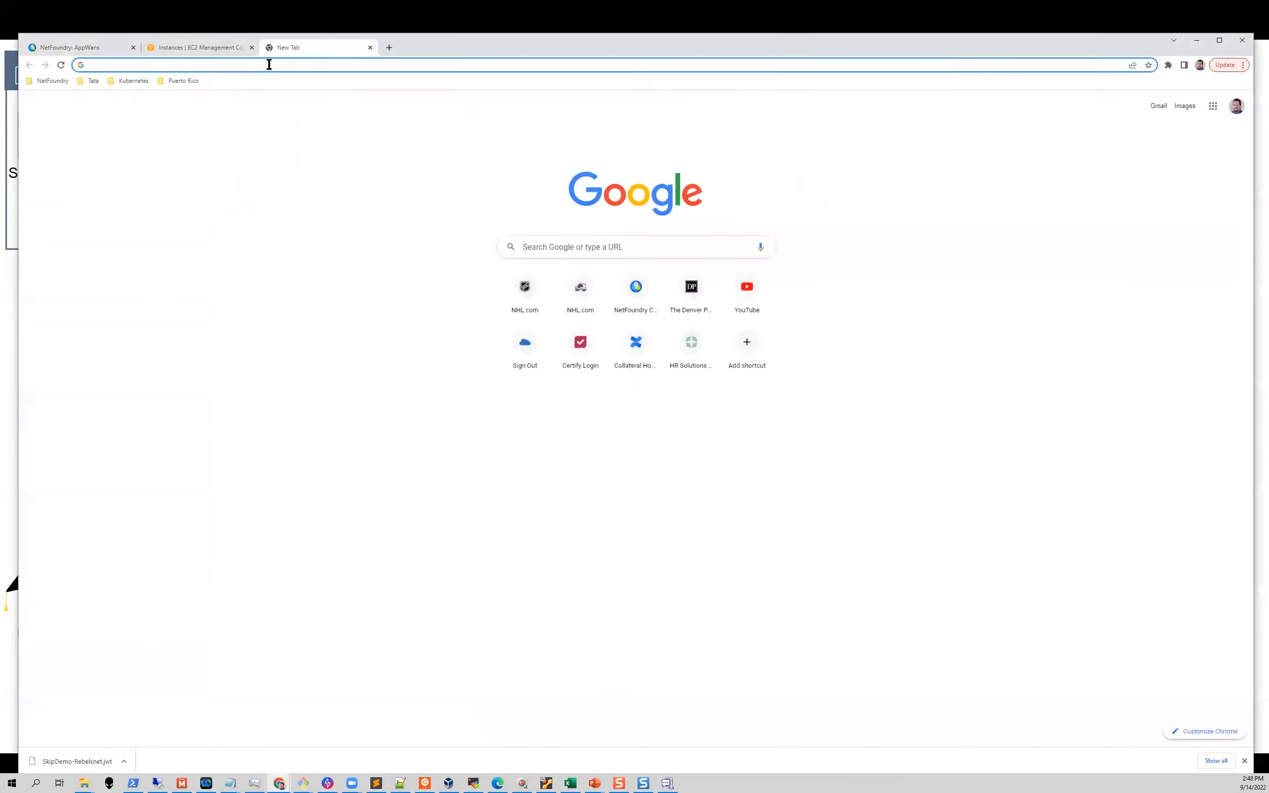
left_click(270, 63)
key("ctrl+v")
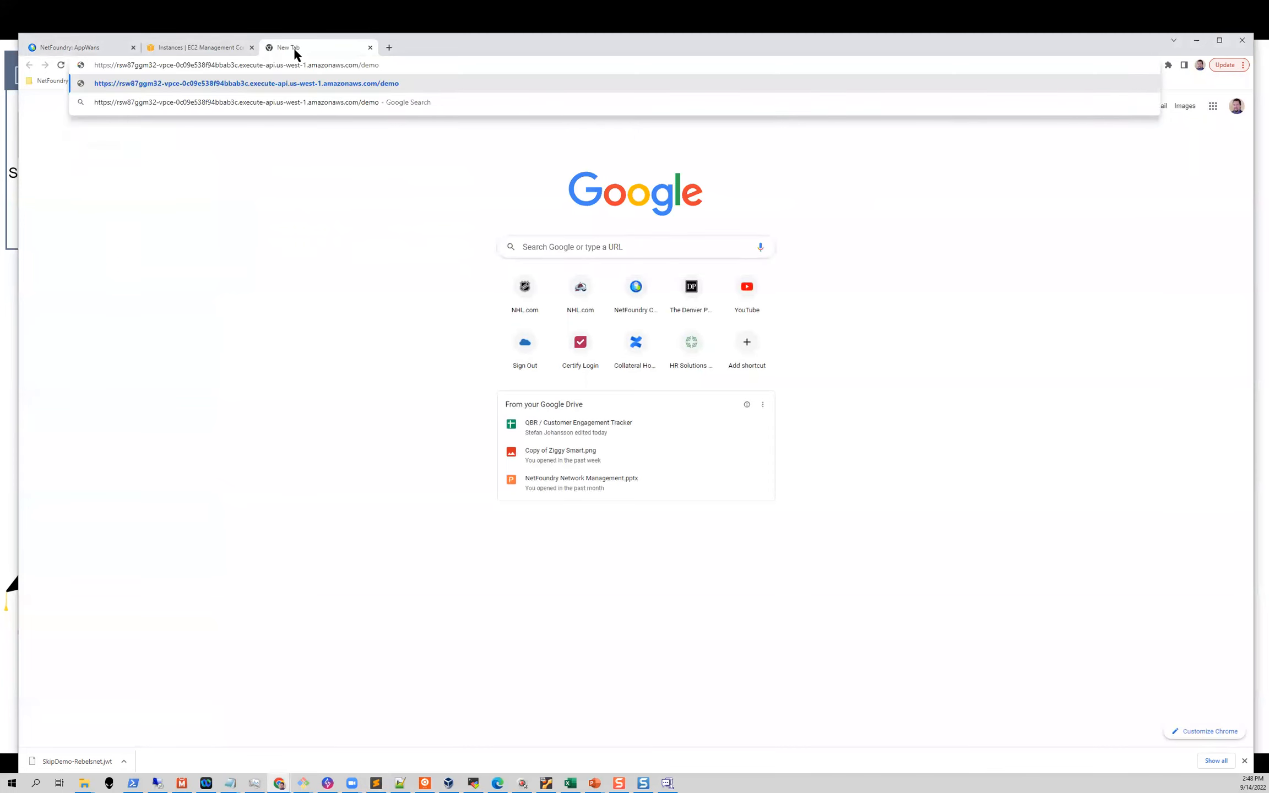
key("Return")
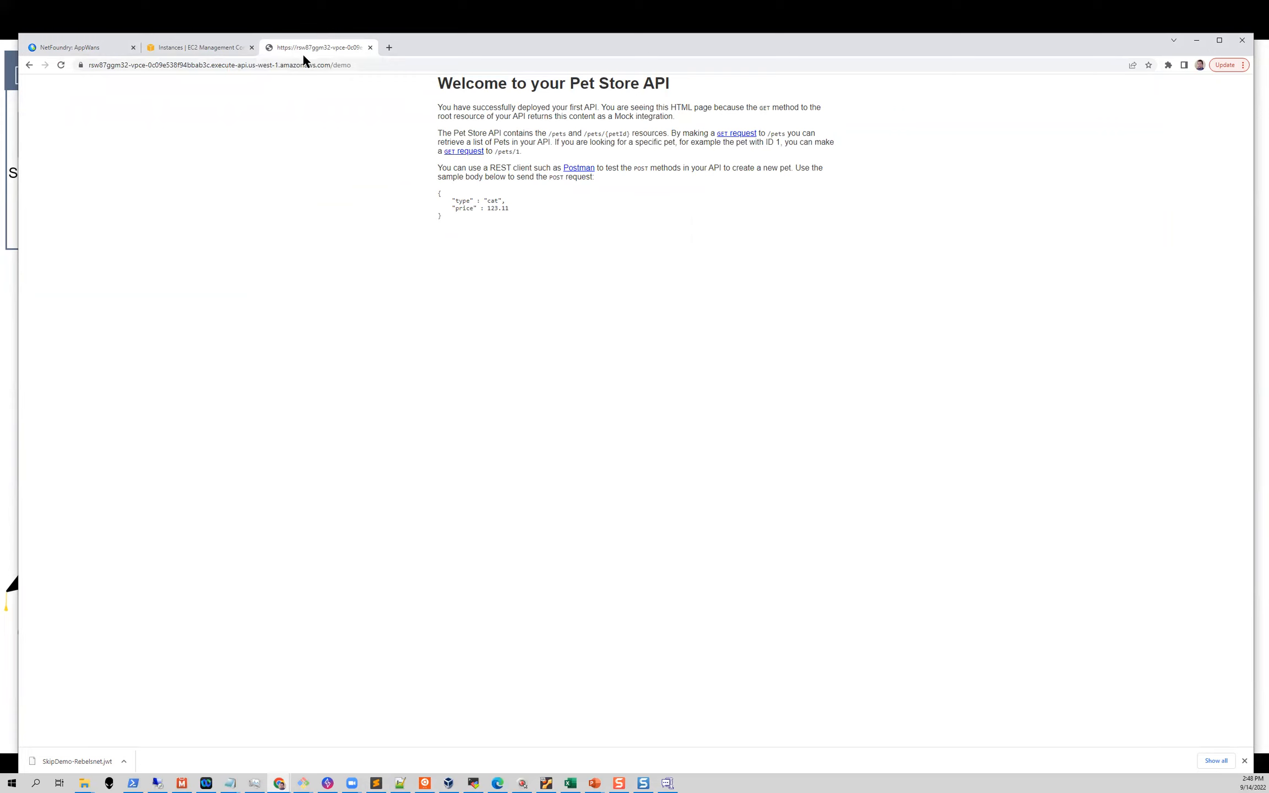
Append /pets to list the pets, then /1 to show pet 1
left_click(392, 63)
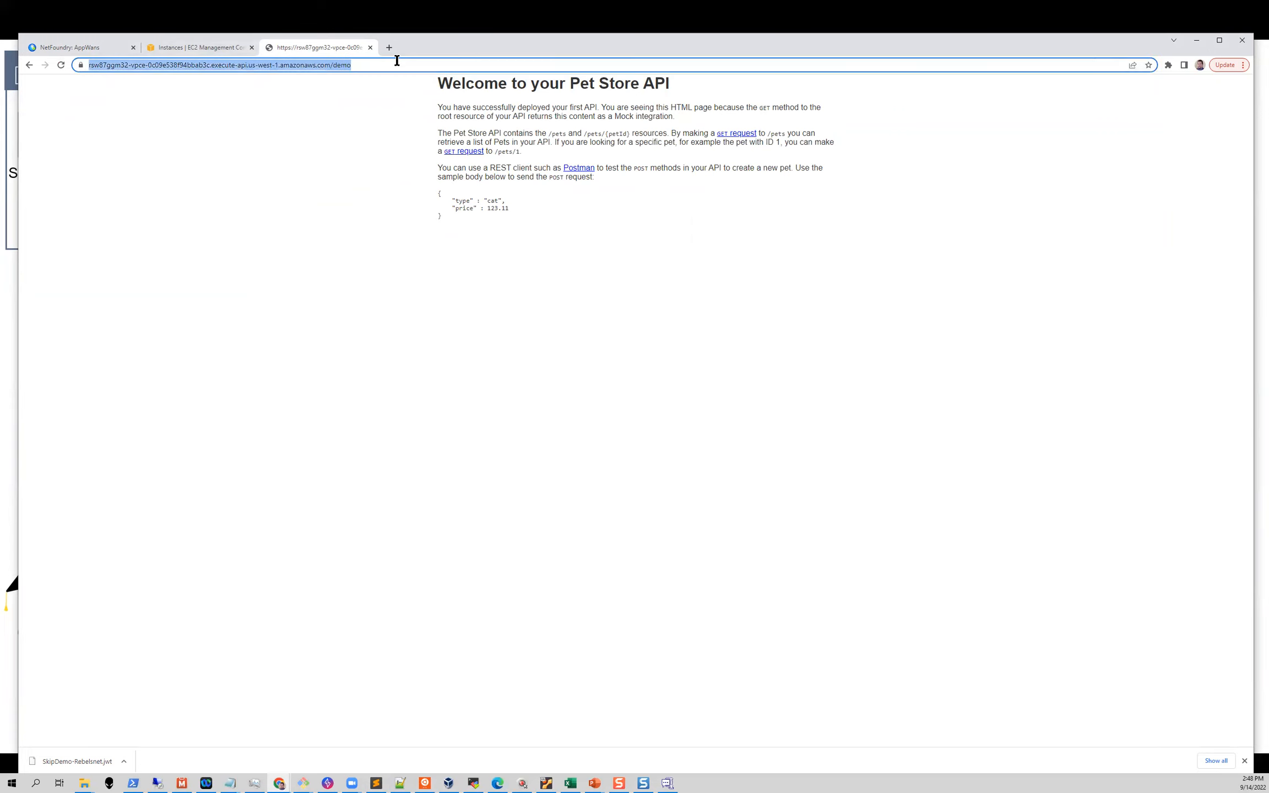
left_click(396, 61)
type("/pets")
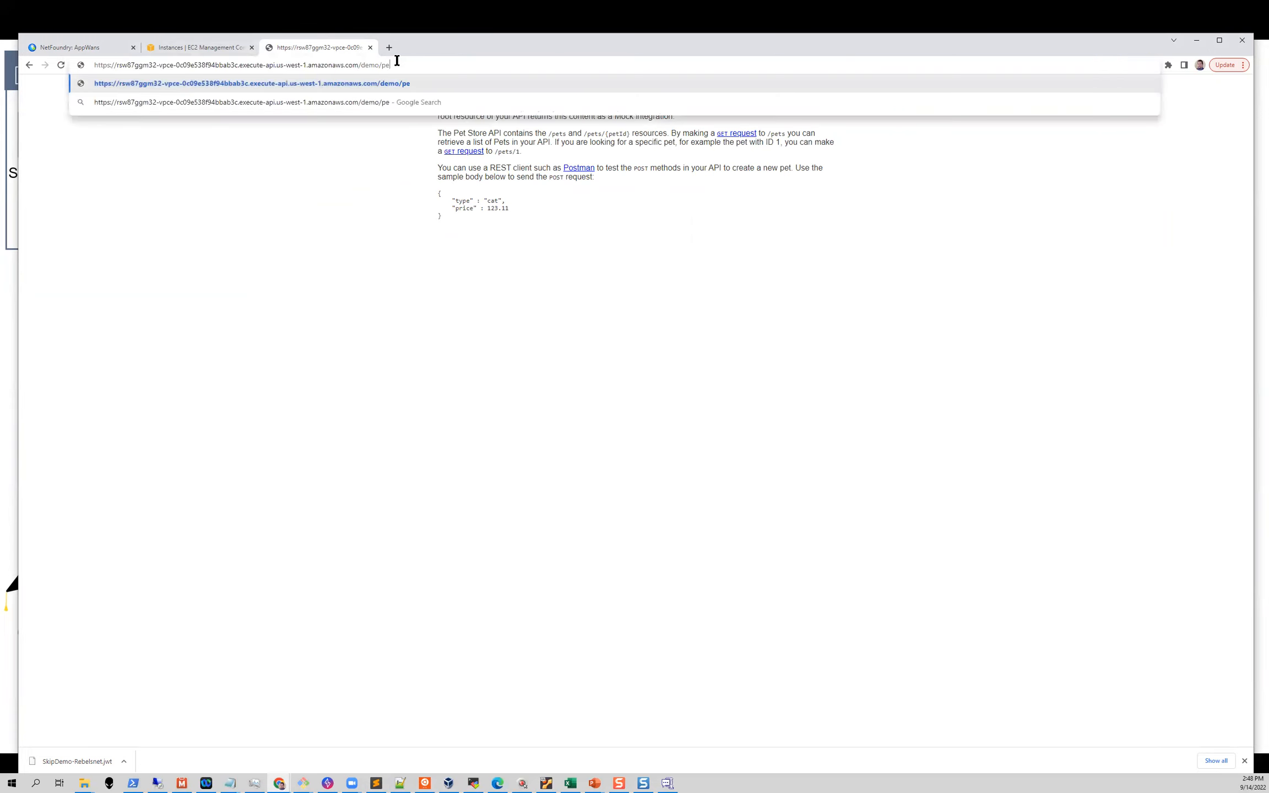
key("Return")
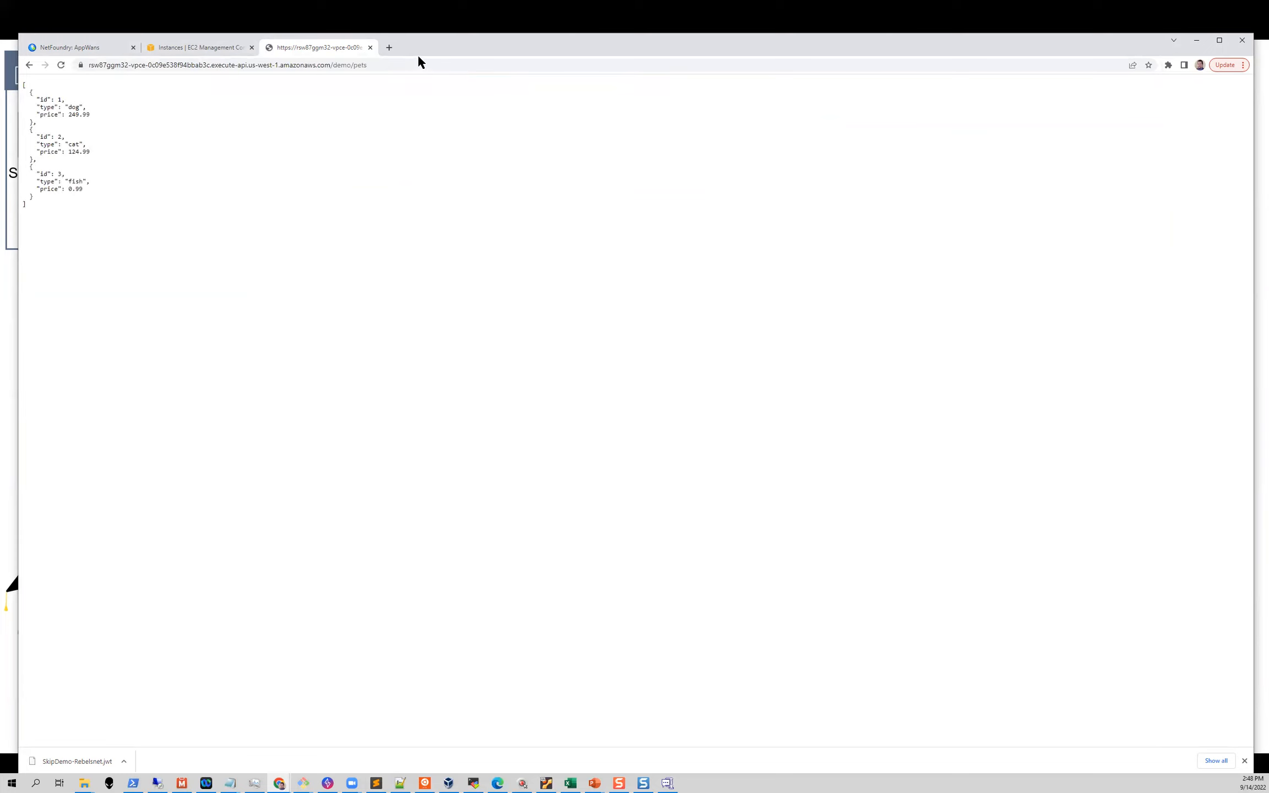
left_click(403, 65)
left_click(404, 65)
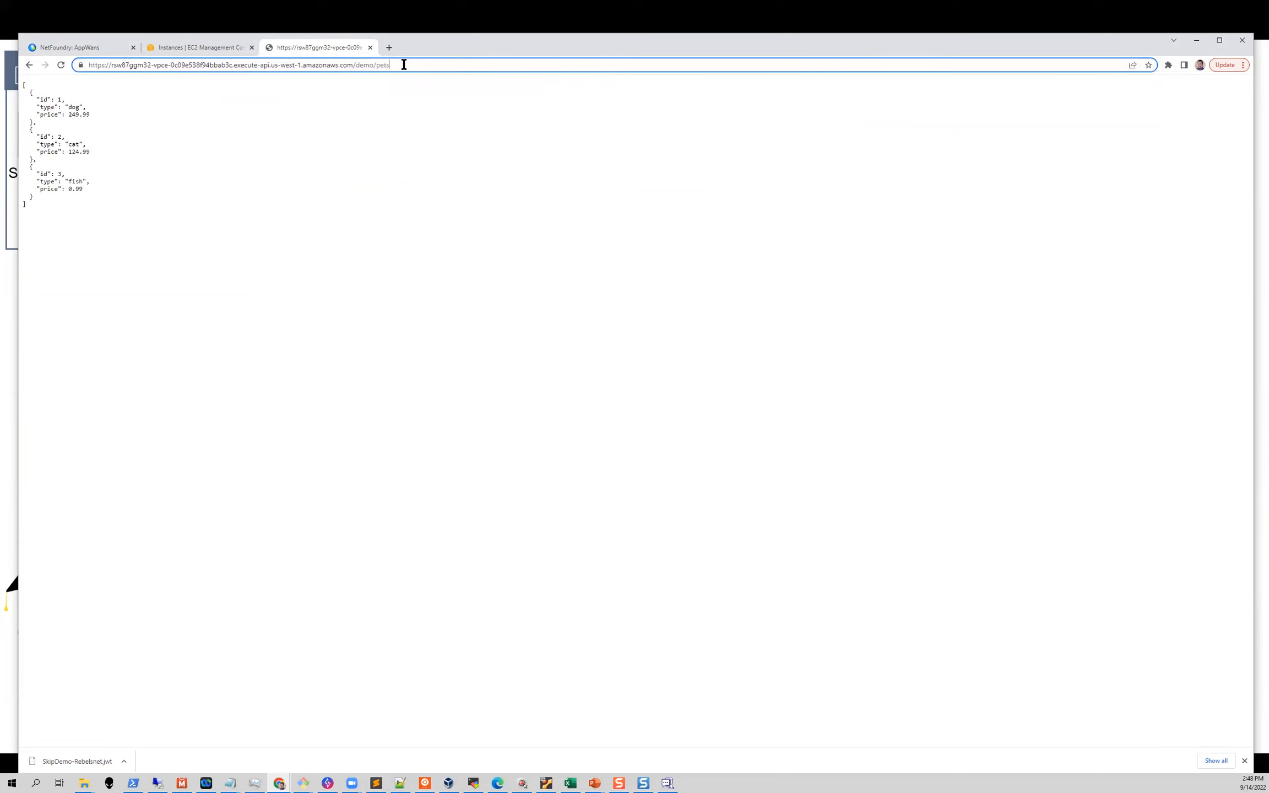
type("/1")
key("Return")
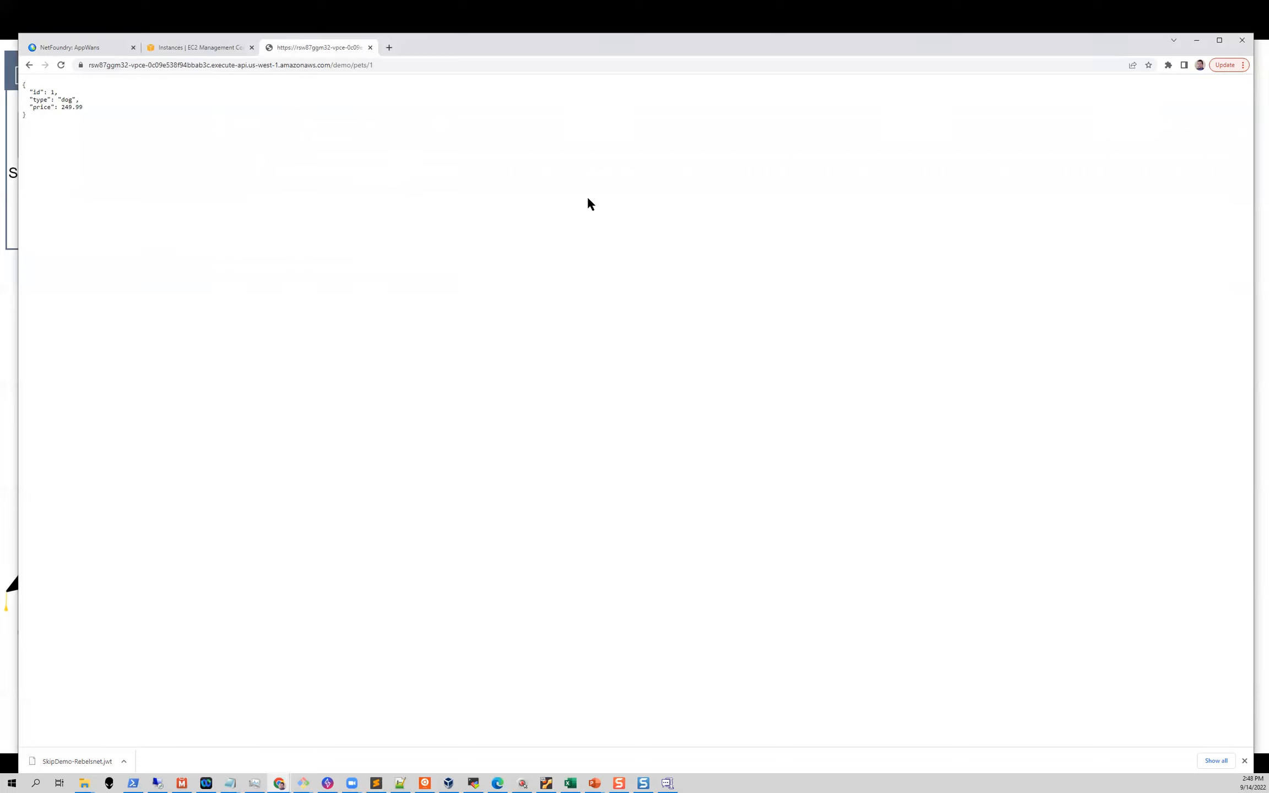
Review the NoRulesDemo security group's inbound rule in EC2, then return to the architecture slide
left_click(197, 46)
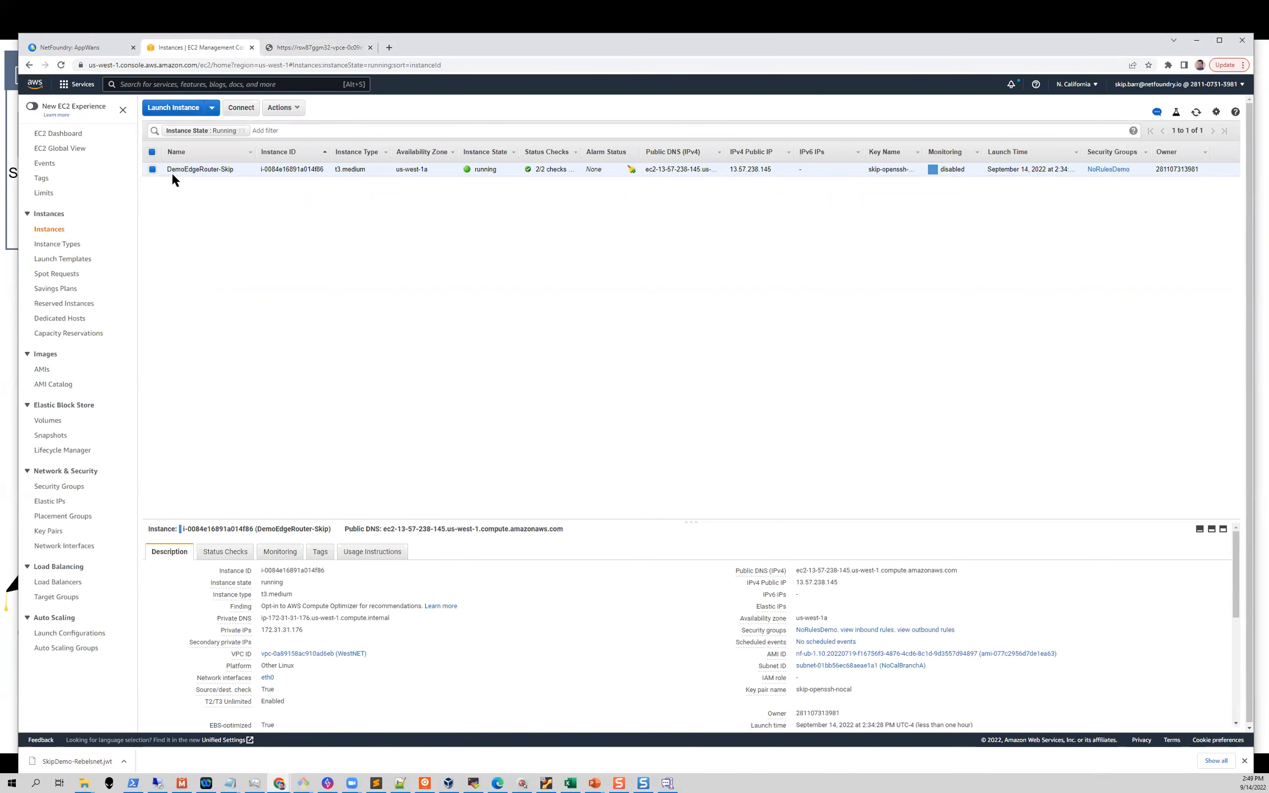
left_click(823, 629)
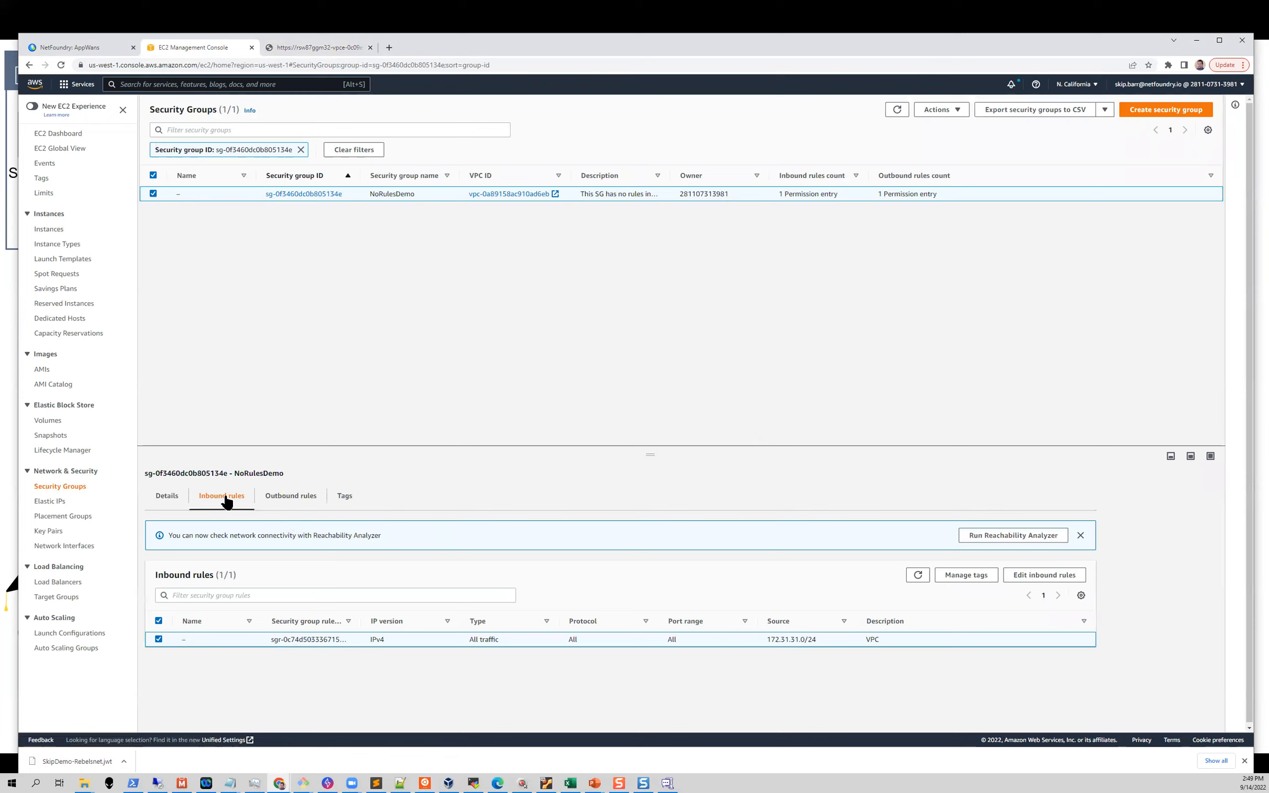
left_click(1038, 574)
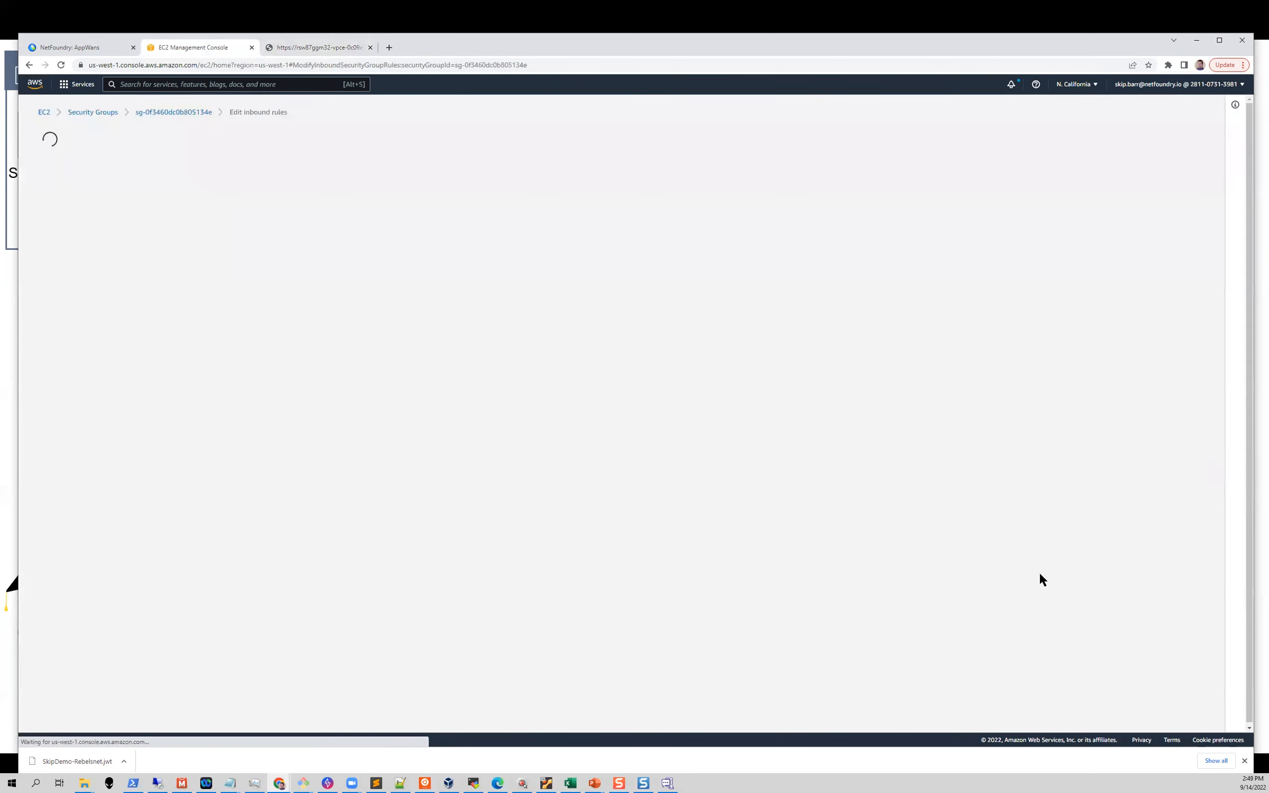
left_click_drag(782, 232, 733, 233)
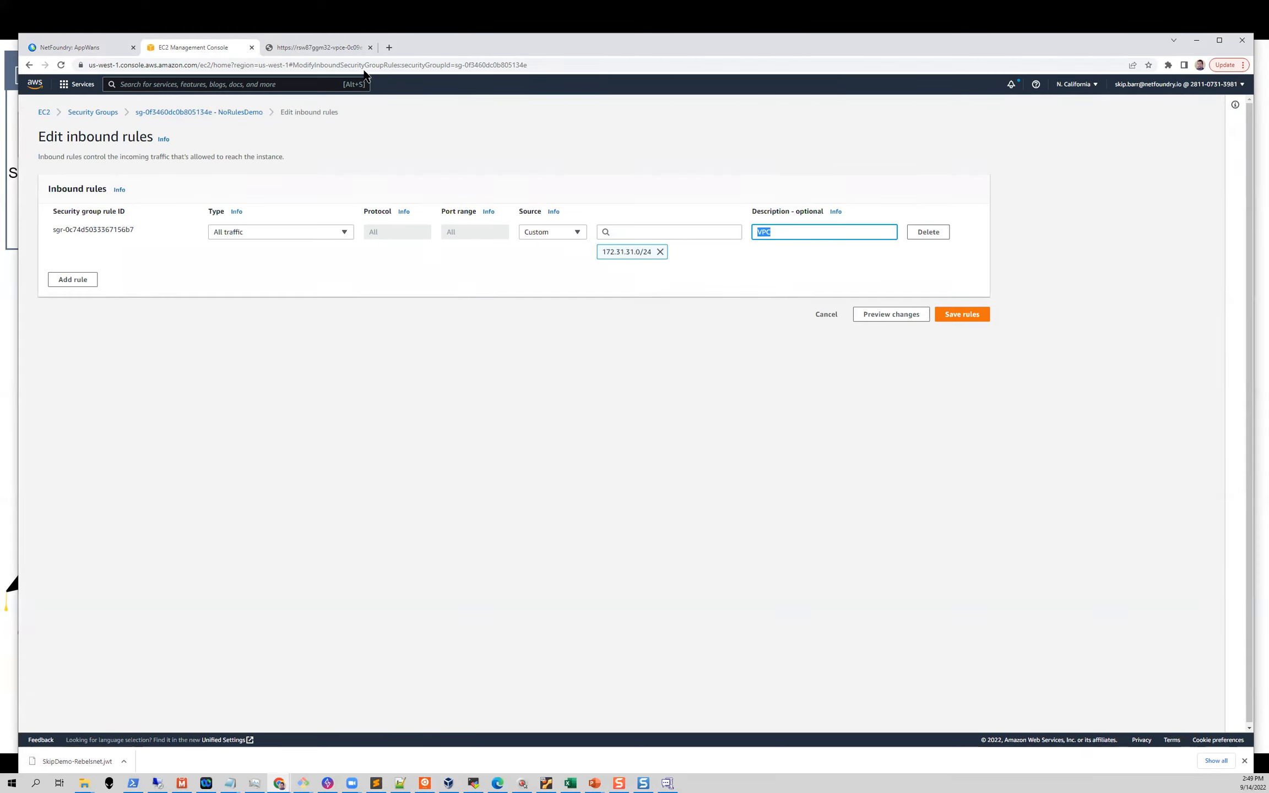
key("alt+Tab")
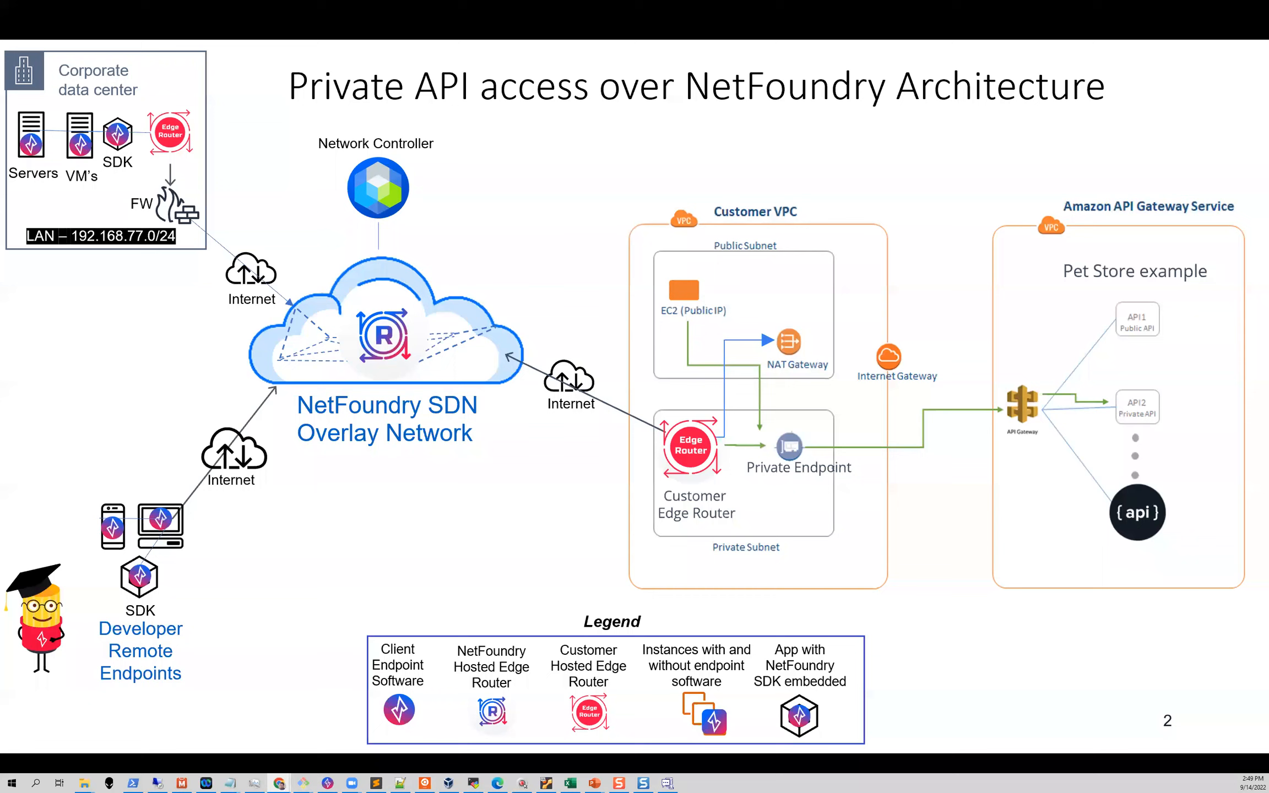